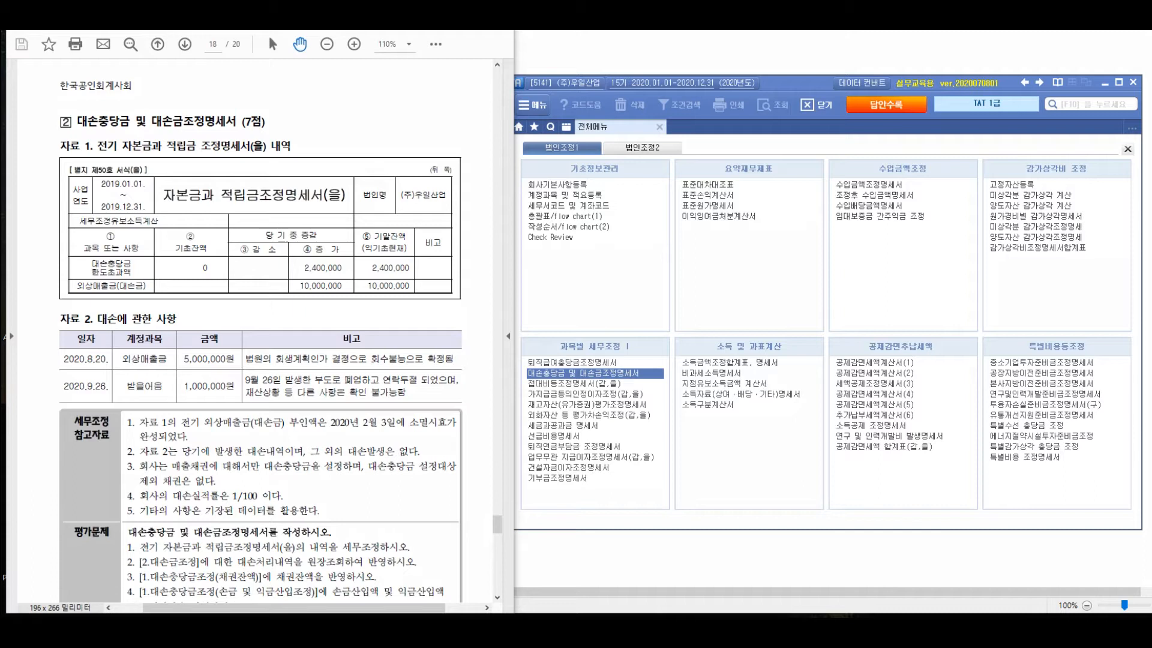
mouse_move(238, 183)
mouse_down()
mouse_move(327, 147)
mouse_move(354, 171)
mouse_up()
mouse_move(393, 210)
mouse_down()
mouse_move(363, 300)
mouse_move(384, 207)
mouse_move(480, 137)
mouse_move(501, 174)
mouse_move(534, 153)
mouse_move(544, 176)
mouse_move(577, 180)
mouse_move(624, 150)
mouse_move(702, 138)
mouse_move(733, 174)
mouse_move(801, 159)
mouse_up()
mouse_move(609, 232)
mouse_down()
mouse_move(651, 229)
mouse_move(648, 257)
mouse_up()
drag(693, 213, 738, 246)
drag(759, 197, 768, 255)
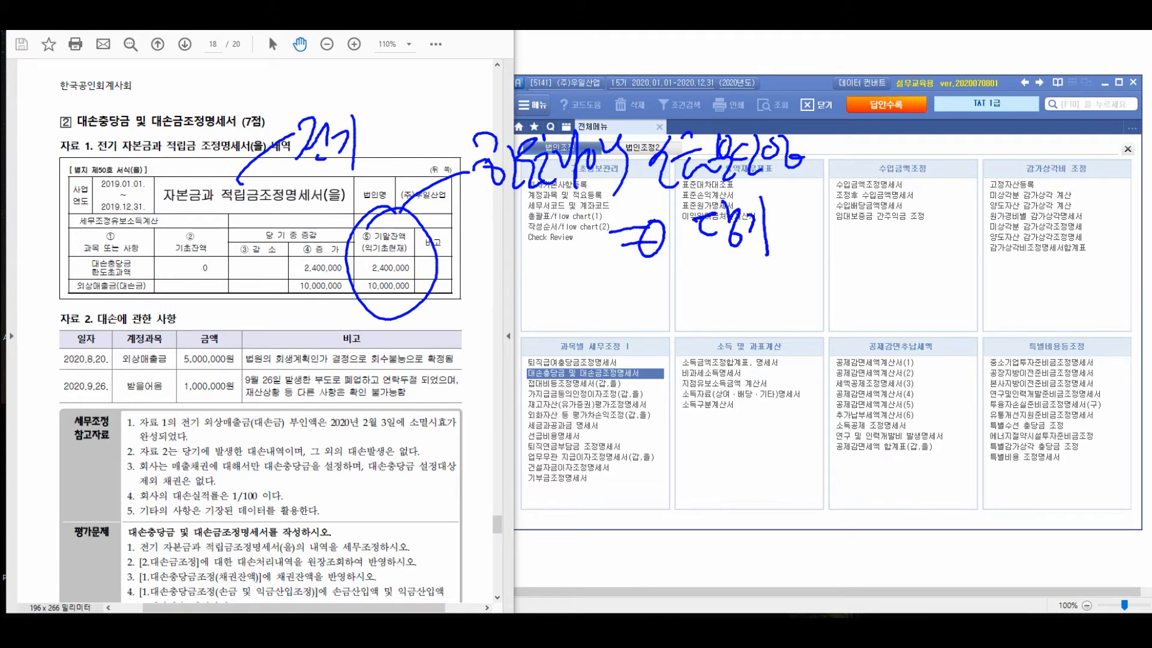
mouse_move(802, 191)
mouse_down()
mouse_move(811, 239)
mouse_move(828, 249)
mouse_up()
mouse_move(816, 216)
mouse_down()
mouse_move(853, 227)
mouse_move(864, 207)
mouse_move(875, 240)
mouse_up()
mouse_move(888, 204)
mouse_down()
mouse_move(883, 231)
mouse_move(906, 243)
mouse_up()
drag(895, 231, 940, 219)
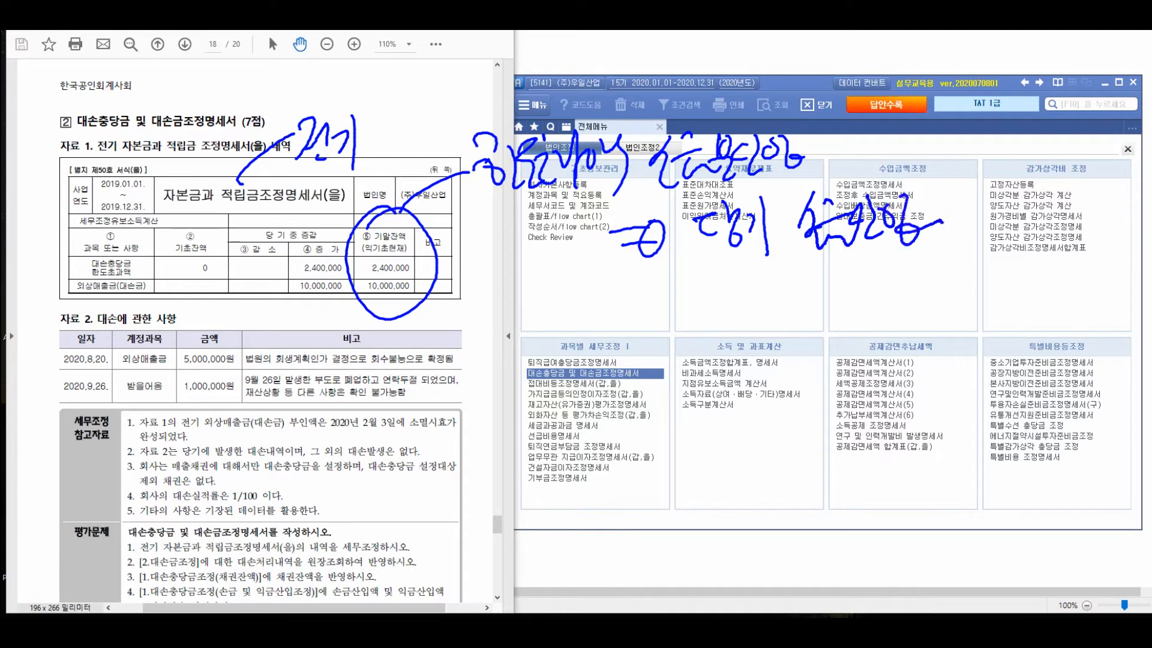
mouse_move(442, 303)
mouse_down()
mouse_move(489, 360)
mouse_move(499, 342)
mouse_up()
drag(560, 321, 557, 323)
drag(577, 311, 577, 337)
drag(551, 341, 582, 352)
drag(578, 309, 581, 366)
mouse_move(580, 334)
mouse_down()
mouse_move(600, 330)
mouse_move(612, 357)
mouse_move(646, 369)
mouse_up()
drag(635, 306, 663, 354)
mouse_move(657, 309)
mouse_down()
mouse_move(669, 354)
mouse_move(687, 348)
mouse_up()
drag(664, 345, 694, 357)
drag(606, 390, 639, 427)
drag(642, 384, 654, 405)
drag(657, 414, 672, 403)
drag(682, 414, 684, 417)
mouse_move(90, 401)
mouse_down()
mouse_move(81, 462)
mouse_move(63, 405)
mouse_up()
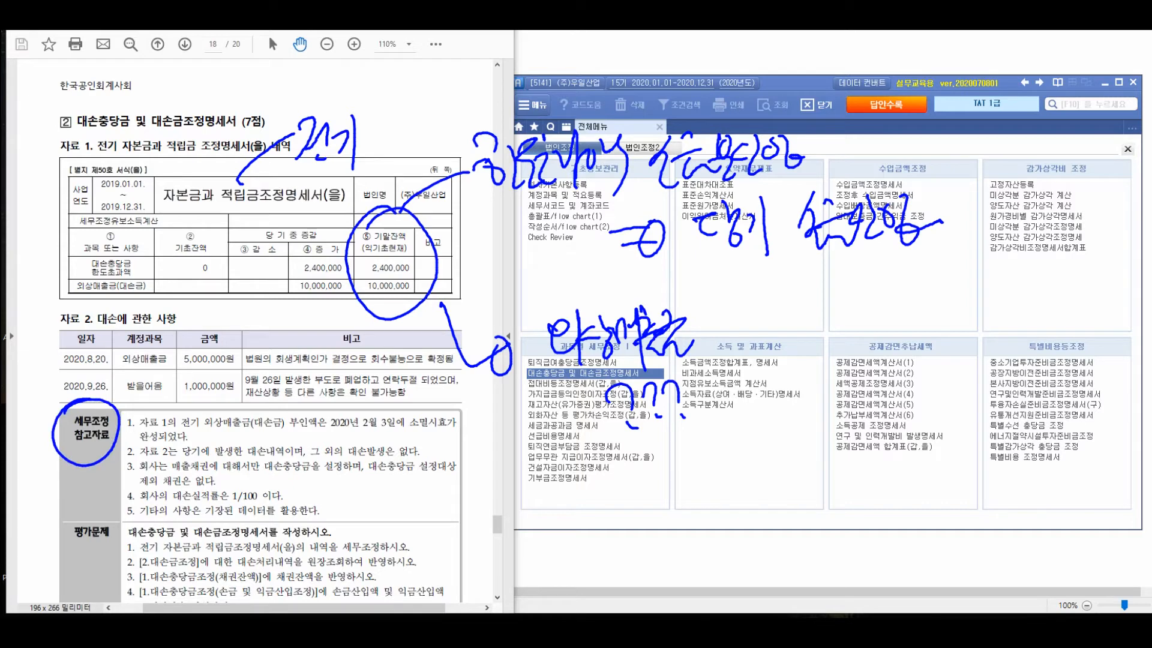
mouse_move(99, 297)
mouse_down()
mouse_move(127, 305)
mouse_move(169, 274)
mouse_up()
mouse_move(223, 306)
mouse_down()
mouse_move(207, 330)
mouse_move(237, 318)
mouse_move(259, 336)
mouse_move(198, 282)
mouse_up()
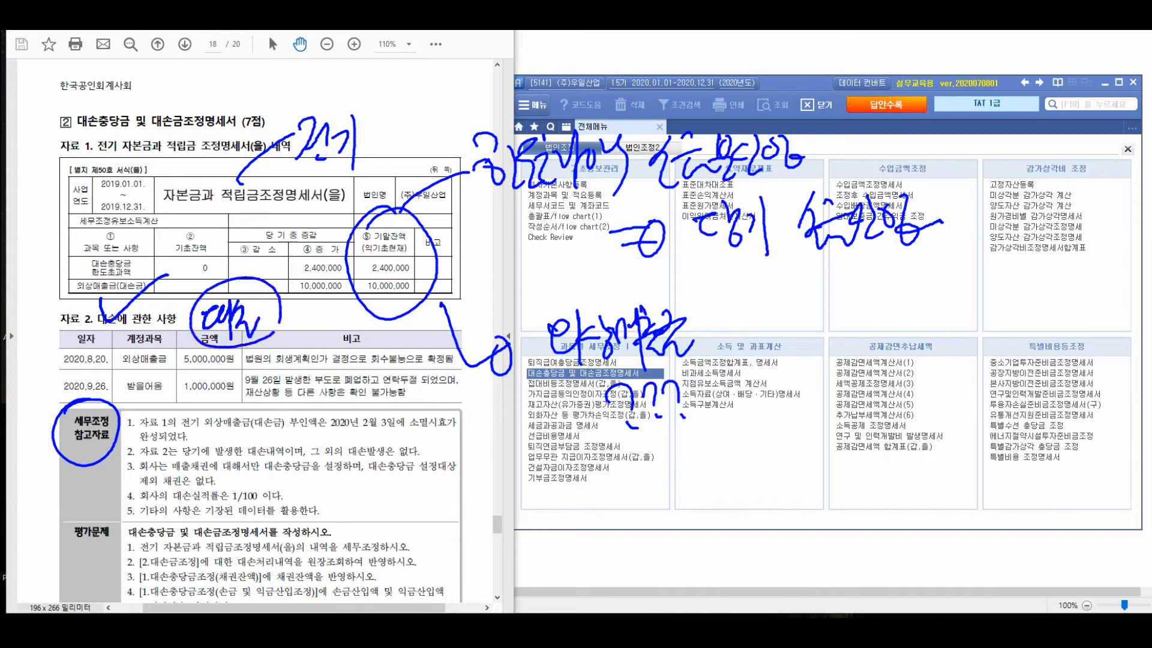
mouse_move(281, 367)
mouse_down()
mouse_move(349, 366)
mouse_move(378, 384)
mouse_up()
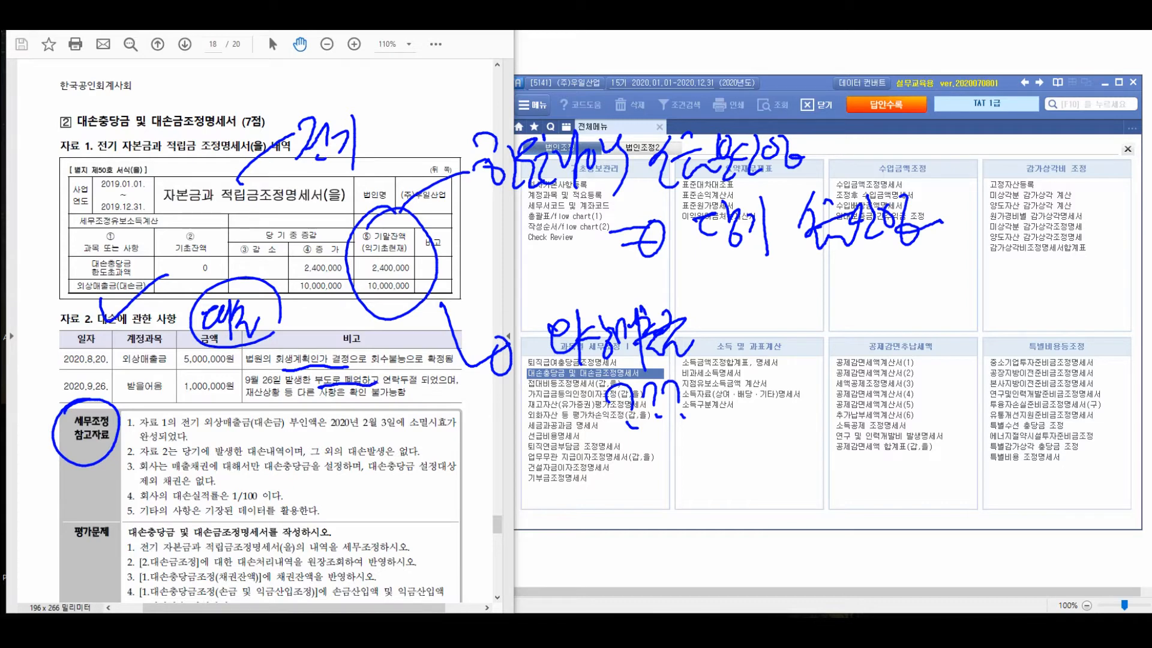
drag(489, 405, 834, 423)
drag(840, 375, 846, 438)
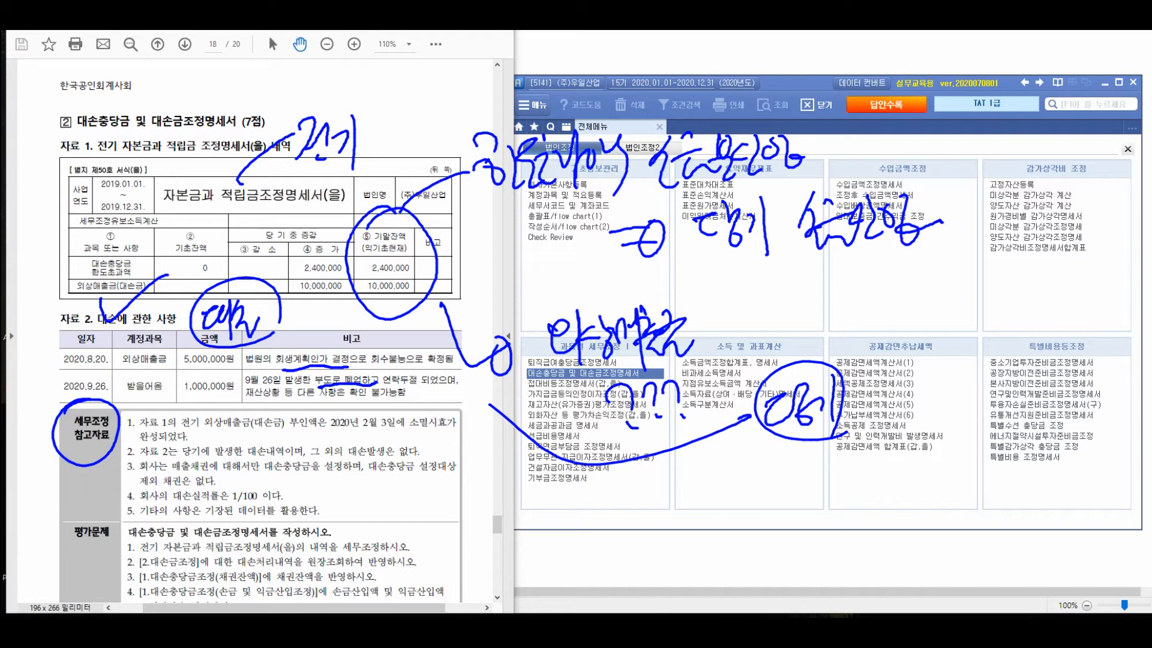
drag(237, 434, 303, 430)
mouse_move(728, 318)
mouse_down()
mouse_move(795, 317)
mouse_move(778, 296)
mouse_up()
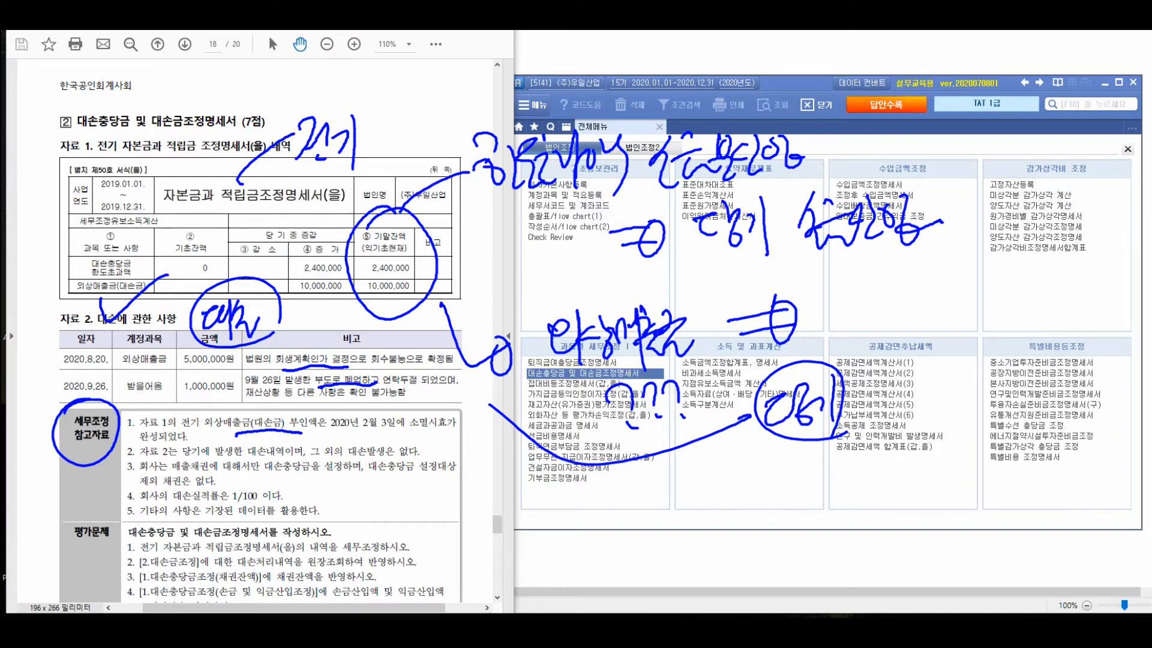
mouse_move(827, 300)
mouse_down()
mouse_move(840, 336)
mouse_move(864, 315)
mouse_move(882, 327)
mouse_move(918, 303)
mouse_move(942, 336)
mouse_move(966, 300)
mouse_move(999, 300)
mouse_move(1015, 354)
mouse_up()
drag(960, 264, 852, 354)
mouse_move(954, 353)
mouse_down()
mouse_move(960, 396)
mouse_move(984, 402)
mouse_move(954, 459)
mouse_move(966, 438)
mouse_move(990, 462)
mouse_move(1008, 444)
mouse_move(1029, 461)
mouse_up()
drag(1011, 417, 1023, 420)
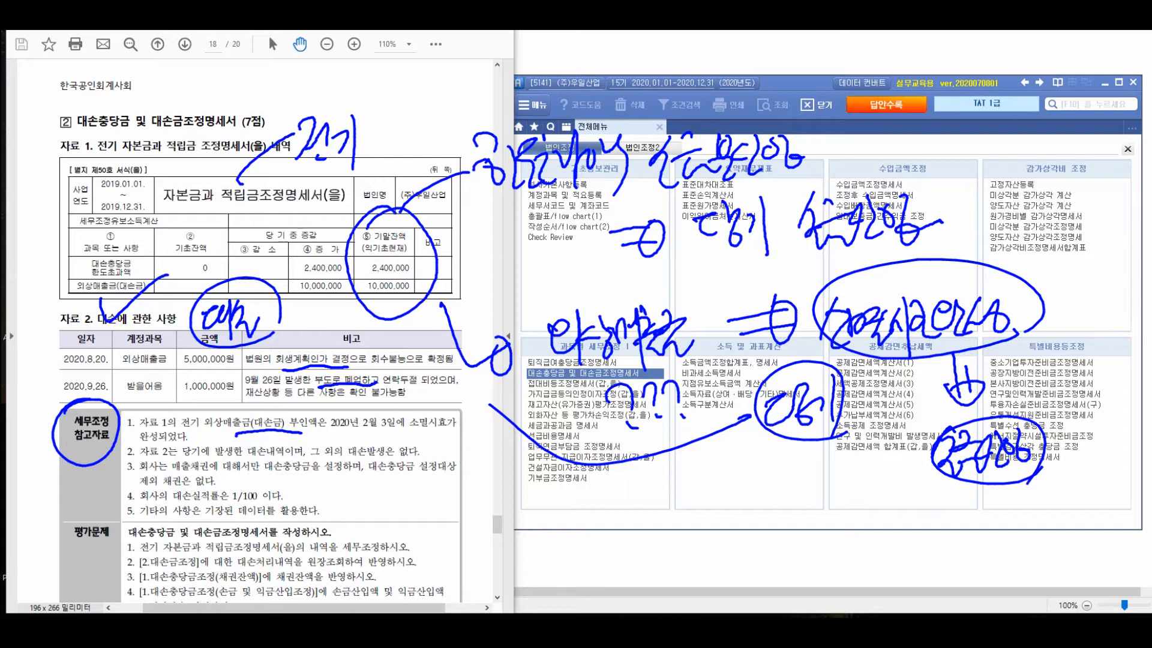
drag(187, 434, 215, 426)
drag(183, 481, 213, 478)
drag(373, 474, 464, 466)
drag(379, 450, 354, 482)
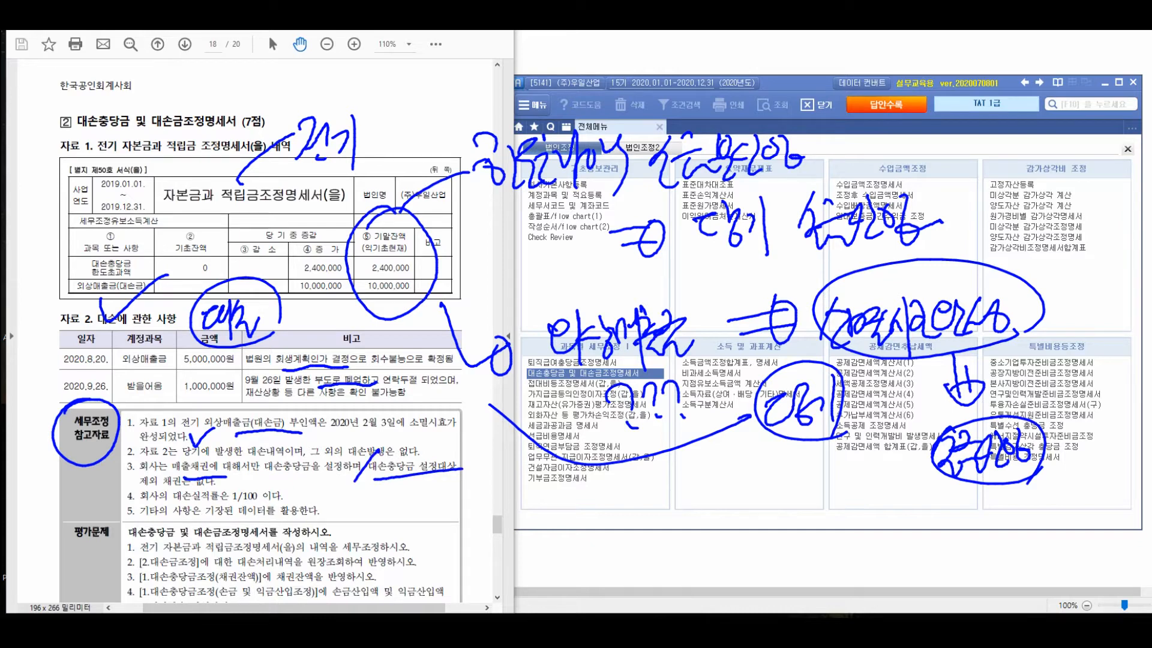
drag(243, 478, 278, 471)
mouse_move(354, 520)
mouse_down()
mouse_move(399, 513)
mouse_move(405, 534)
mouse_up()
mouse_move(393, 504)
mouse_down()
mouse_move(390, 555)
mouse_move(456, 522)
mouse_up()
mouse_move(465, 504)
mouse_down()
mouse_move(463, 564)
mouse_move(498, 537)
mouse_move(539, 561)
mouse_up()
mouse_move(528, 507)
mouse_down()
mouse_move(549, 543)
mouse_move(612, 549)
mouse_up()
mouse_move(609, 510)
mouse_down()
mouse_move(633, 552)
mouse_move(647, 547)
mouse_move(636, 553)
mouse_up()
drag(662, 507, 664, 546)
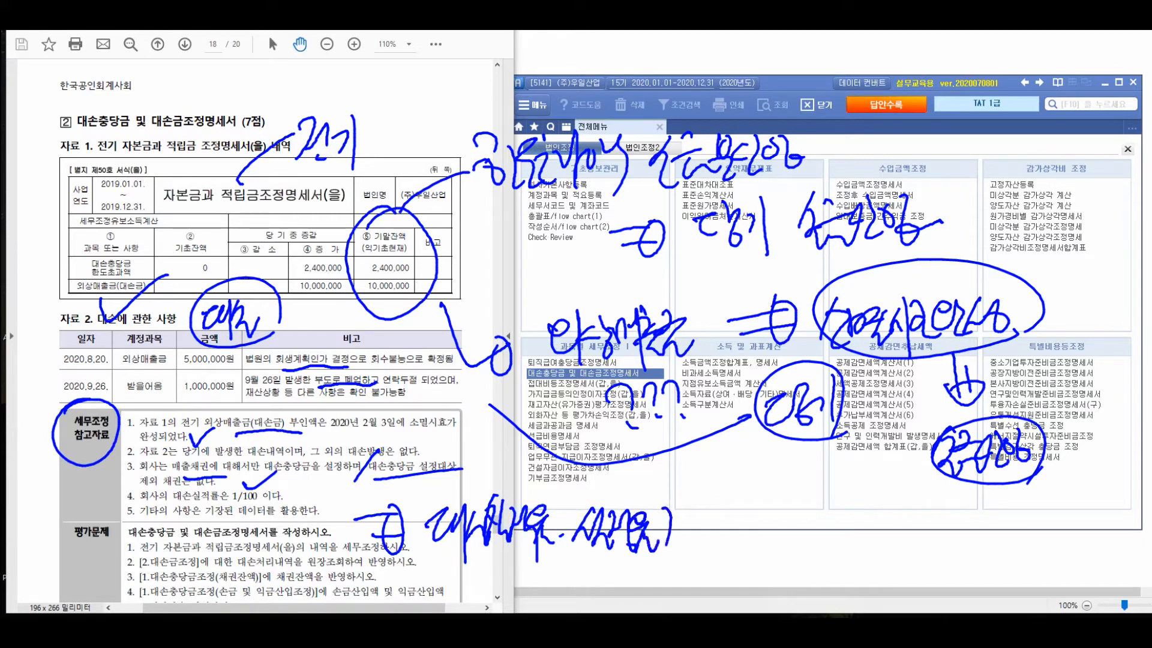
drag(449, 487, 437, 573)
drag(681, 507, 673, 555)
drag(684, 549, 759, 543)
drag(774, 510, 740, 537)
mouse_move(598, 468)
mouse_down()
mouse_move(596, 498)
mouse_move(615, 489)
mouse_up()
drag(624, 471, 617, 501)
drag(625, 487, 637, 498)
mouse_move(517, 463)
mouse_down()
mouse_move(509, 502)
mouse_move(522, 500)
mouse_up()
mouse_move(532, 480)
mouse_down()
mouse_move(551, 499)
mouse_move(561, 554)
mouse_up()
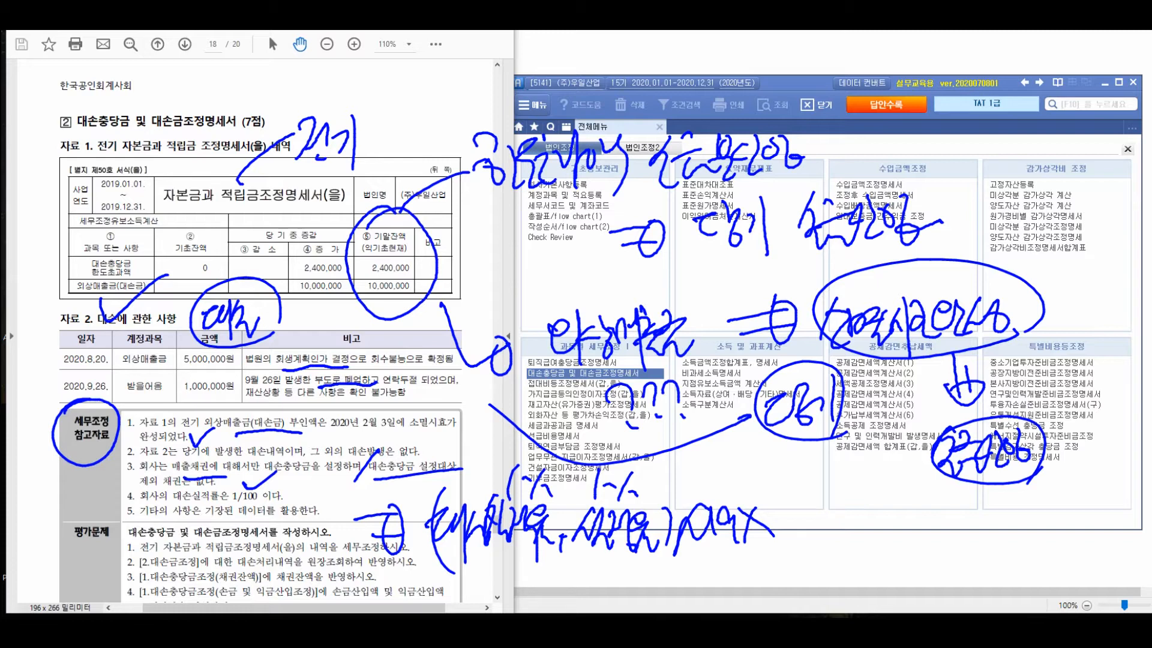
drag(211, 517, 275, 518)
key(Escape)
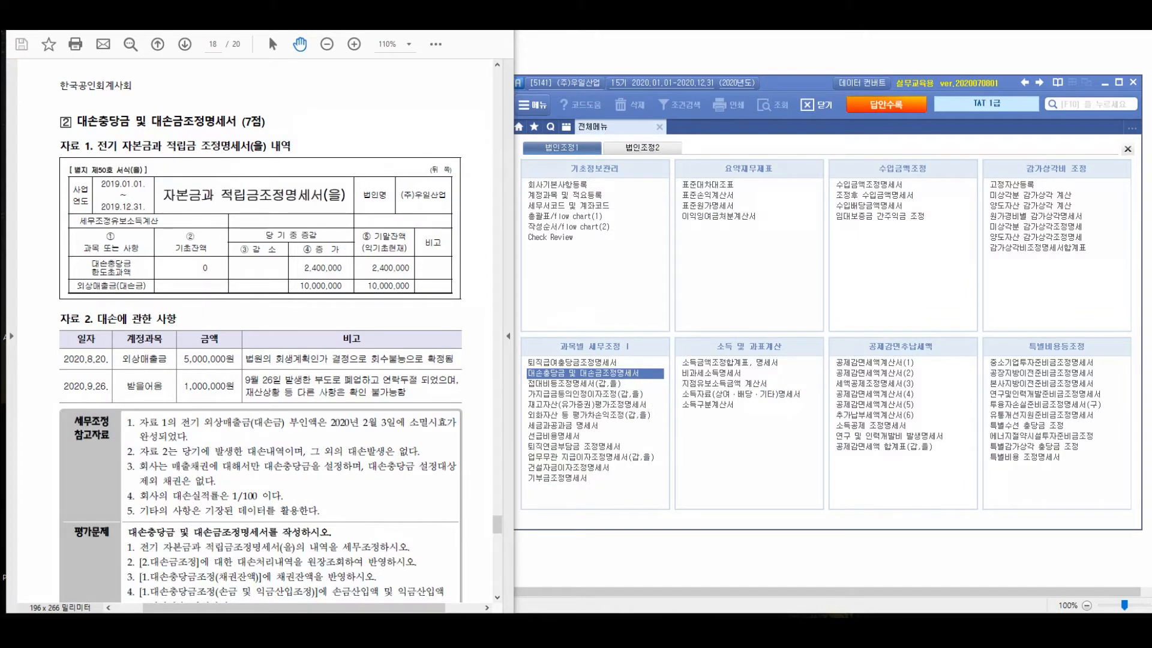
mouse_move(365, 149)
mouse_down()
mouse_move(345, 278)
mouse_move(329, 117)
mouse_up()
mouse_move(410, 110)
mouse_down()
mouse_move(438, 138)
mouse_move(483, 150)
mouse_move(480, 193)
mouse_up()
drag(522, 162, 586, 202)
drag(518, 227, 548, 249)
drag(556, 225, 582, 254)
drag(587, 233, 619, 253)
mouse_move(636, 204)
mouse_down()
mouse_move(621, 240)
mouse_move(648, 219)
mouse_move(664, 259)
mouse_up()
mouse_move(668, 211)
mouse_down()
mouse_move(681, 241)
mouse_move(712, 240)
mouse_up()
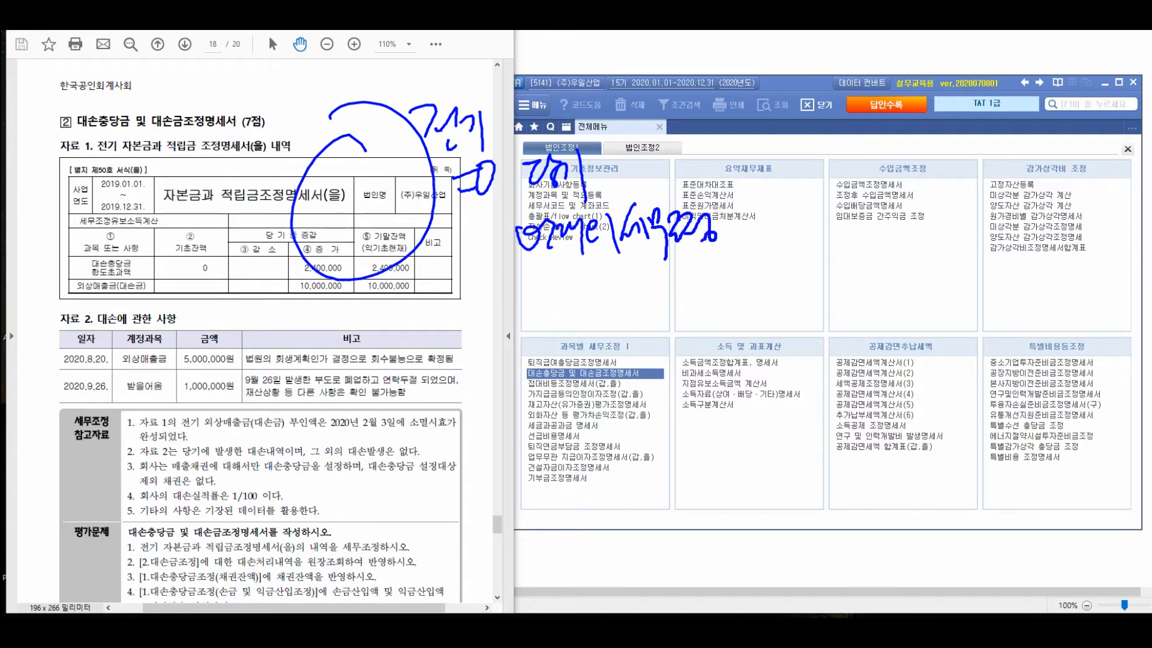
mouse_move(460, 297)
mouse_down()
mouse_move(518, 298)
mouse_move(571, 281)
mouse_move(561, 312)
mouse_move(616, 293)
mouse_move(652, 307)
mouse_up()
mouse_move(648, 324)
mouse_down()
mouse_move(570, 271)
mouse_move(646, 331)
mouse_up()
drag(465, 342, 484, 425)
mouse_move(516, 380)
mouse_down()
mouse_move(563, 379)
mouse_move(552, 393)
mouse_up()
drag(552, 384, 571, 403)
drag(604, 366, 631, 393)
drag(636, 353, 648, 396)
mouse_move(660, 353)
mouse_down()
mouse_move(666, 398)
mouse_move(699, 375)
mouse_move(707, 395)
mouse_up()
mouse_move(701, 369)
mouse_down()
mouse_move(723, 375)
mouse_move(744, 408)
mouse_up()
drag(708, 333, 606, 366)
drag(749, 351, 775, 387)
mouse_move(773, 351)
mouse_down()
mouse_move(783, 378)
mouse_move(806, 377)
mouse_up()
drag(801, 360, 815, 378)
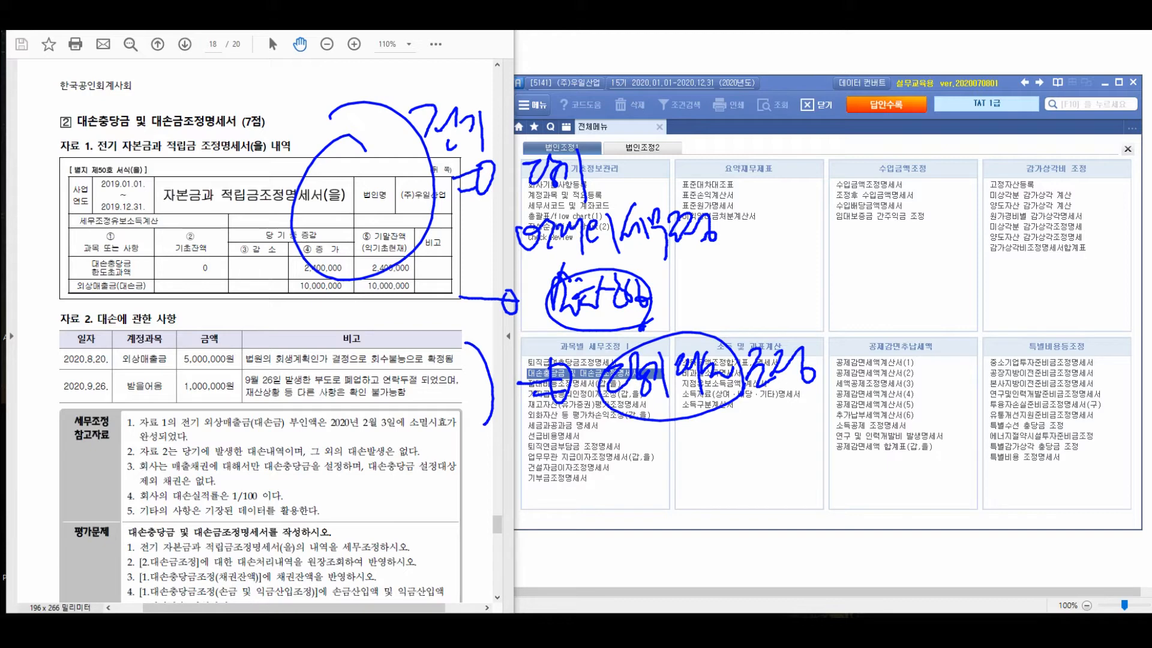
drag(120, 483, 153, 463)
drag(192, 458, 232, 442)
key(Escape)
Open the 대손충당금 및 대손금조정명세서 form from the corporate tax adjustment forms.
scroll(258, 336, down, 3)
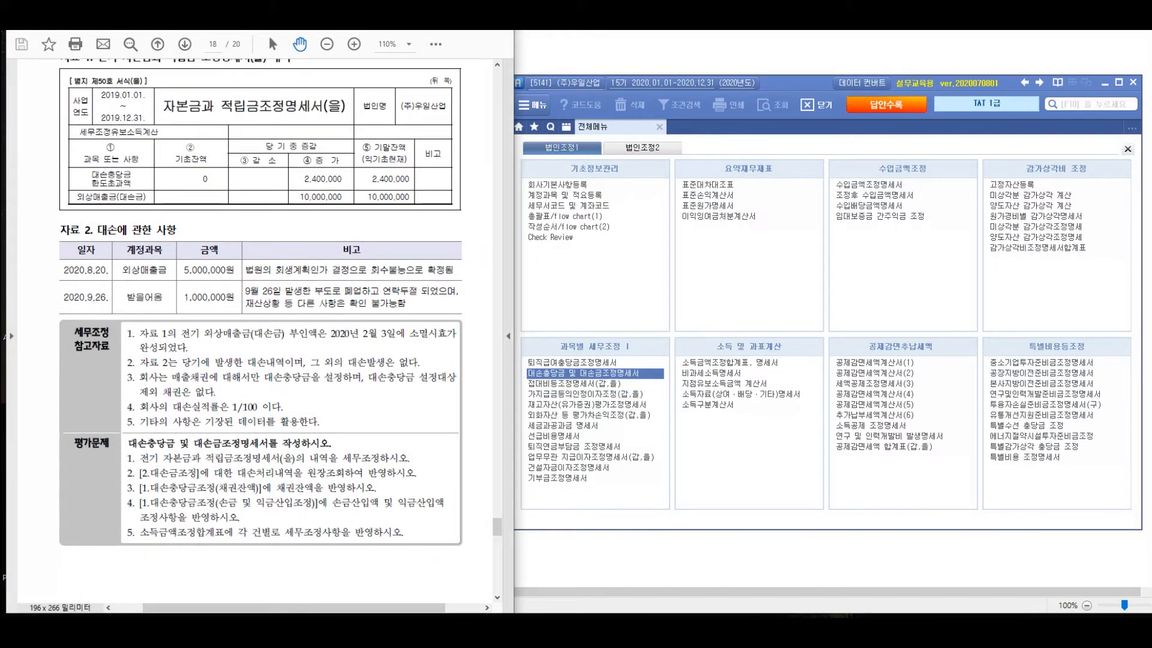
key(alt+Tab)
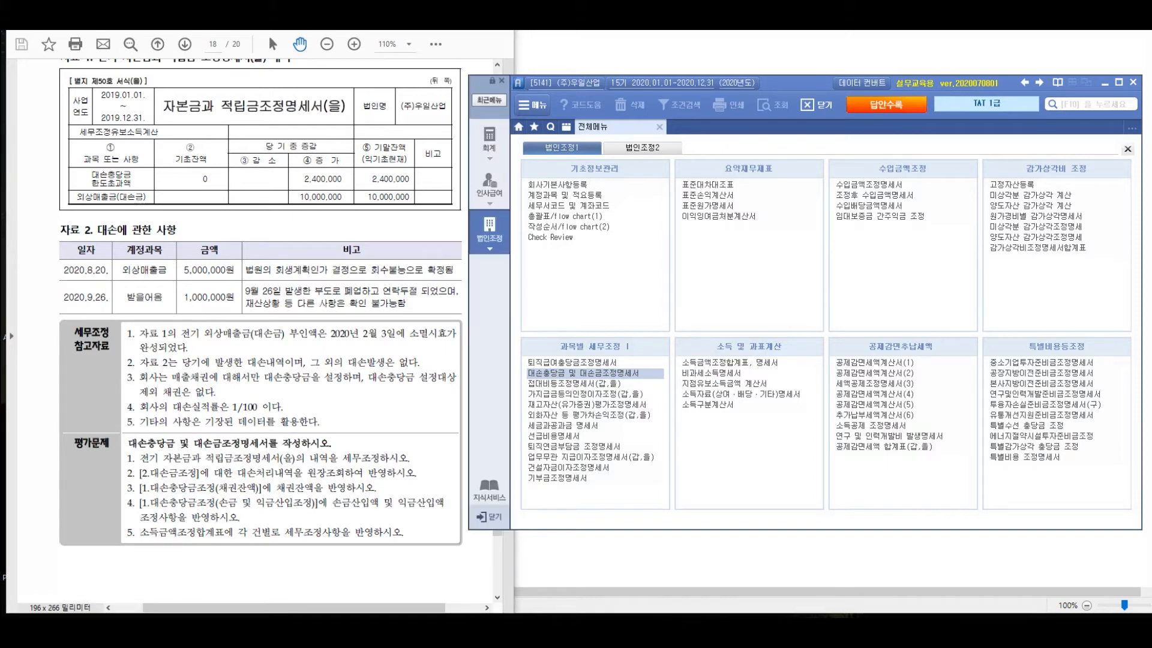
click(583, 373)
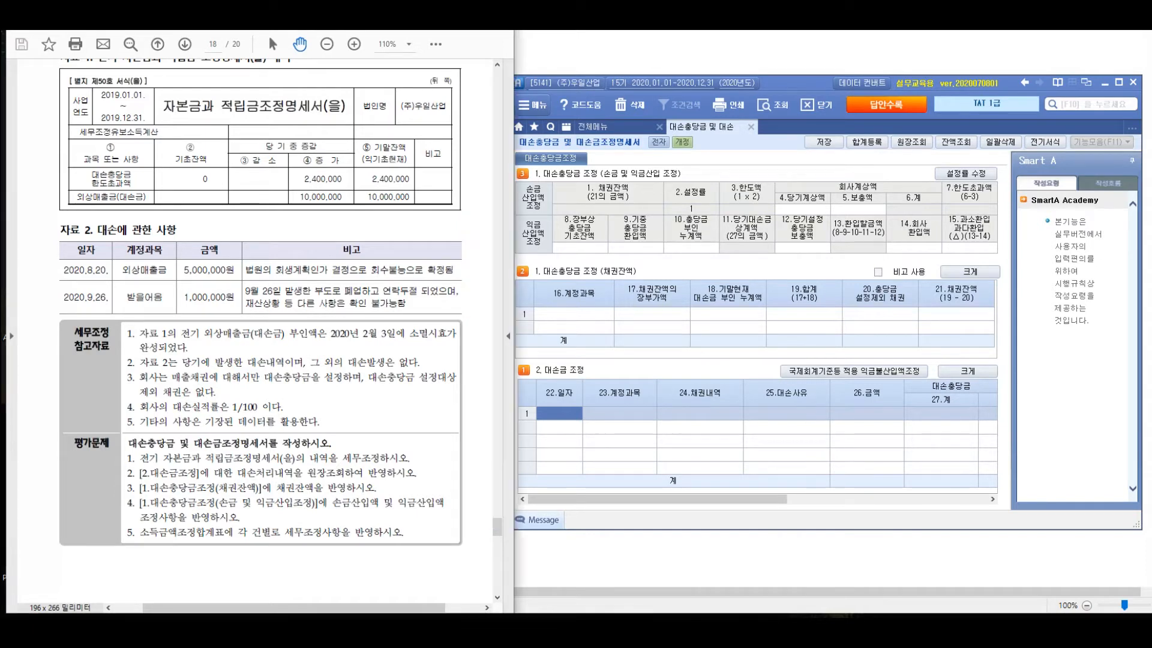
key(alt+Tab)
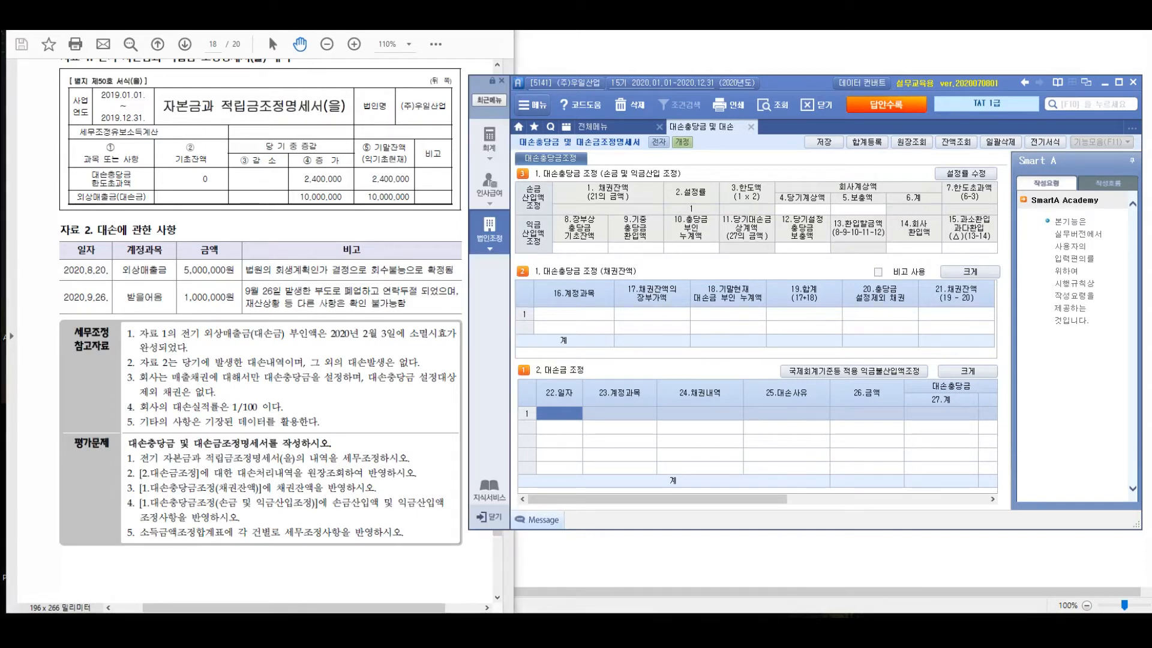
scroll(259, 317, up, 1)
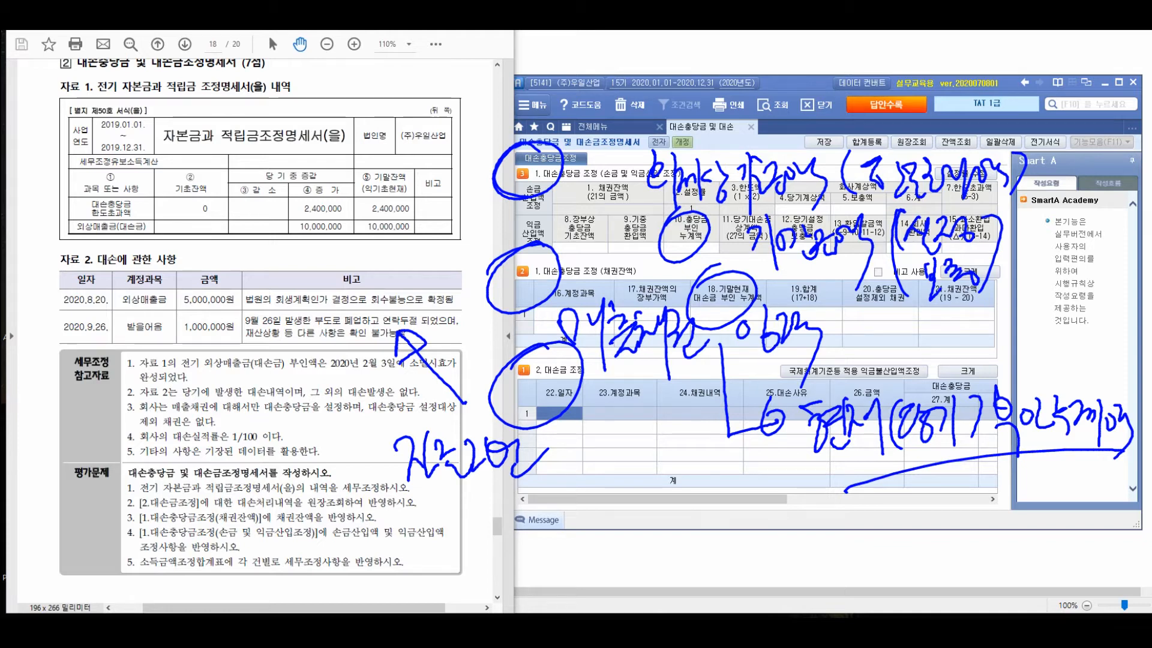
key(Escape)
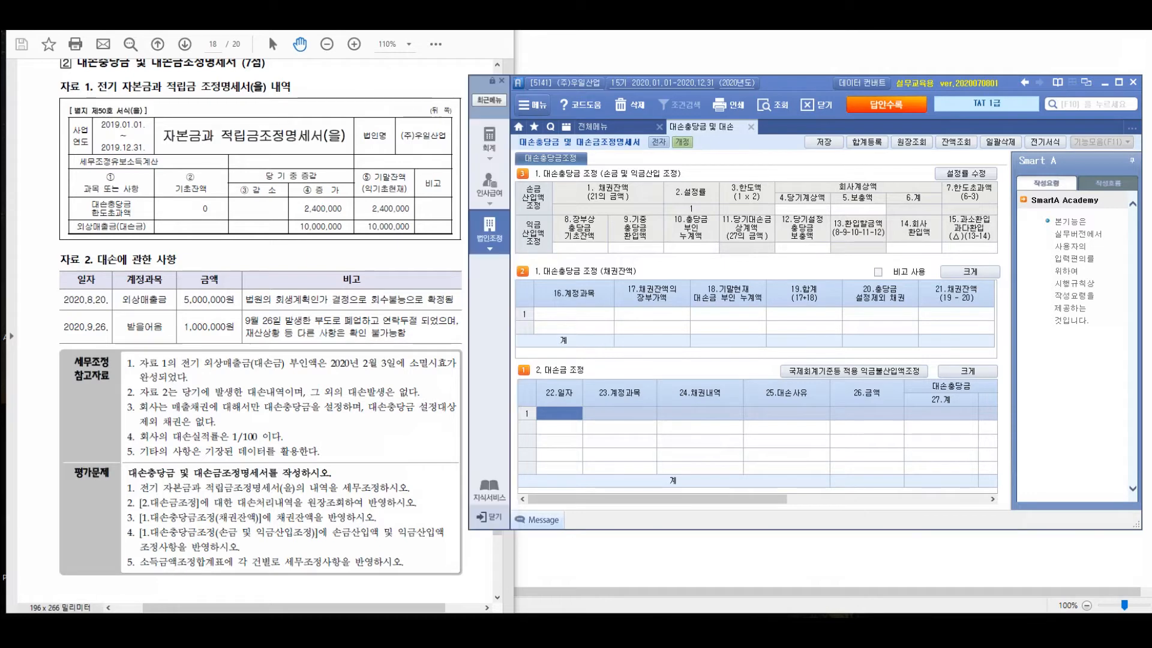
click(802, 209)
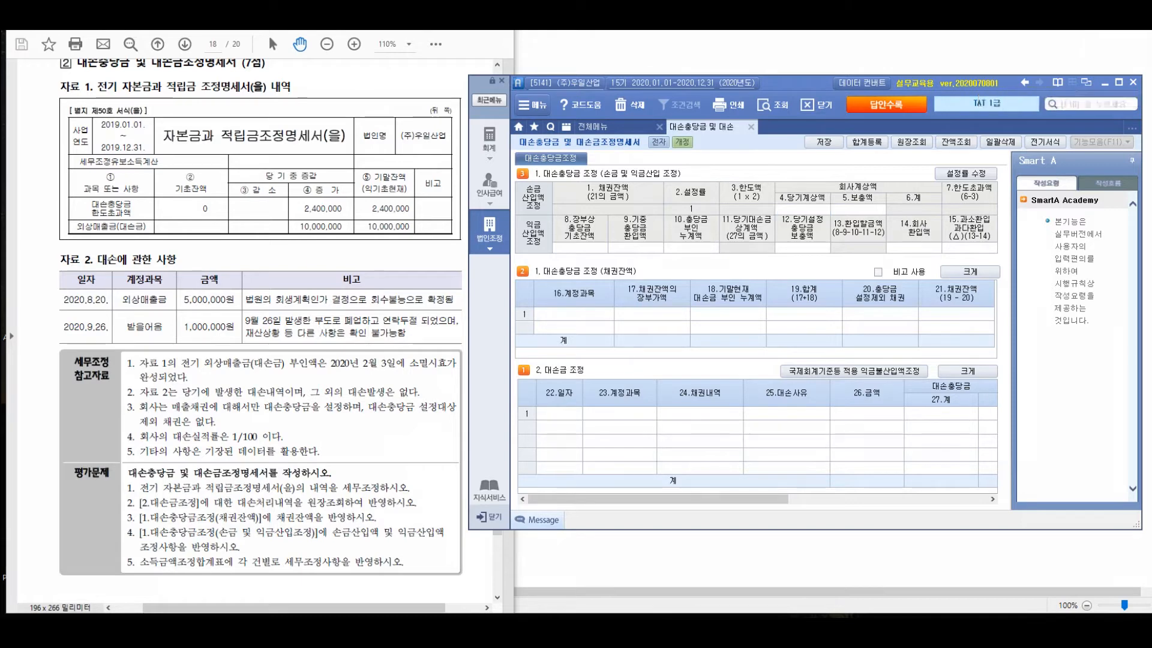
mouse_move(922, 117)
mouse_down()
mouse_move(900, 177)
mouse_move(936, 111)
mouse_move(957, 150)
mouse_up()
mouse_move(864, 133)
mouse_down()
mouse_move(768, 159)
mouse_move(780, 169)
mouse_up()
drag(723, 102, 741, 133)
drag(751, 91, 750, 153)
mouse_move(762, 105)
mouse_down()
mouse_move(777, 138)
mouse_move(795, 138)
mouse_up()
drag(729, 120, 744, 158)
drag(792, 96, 798, 174)
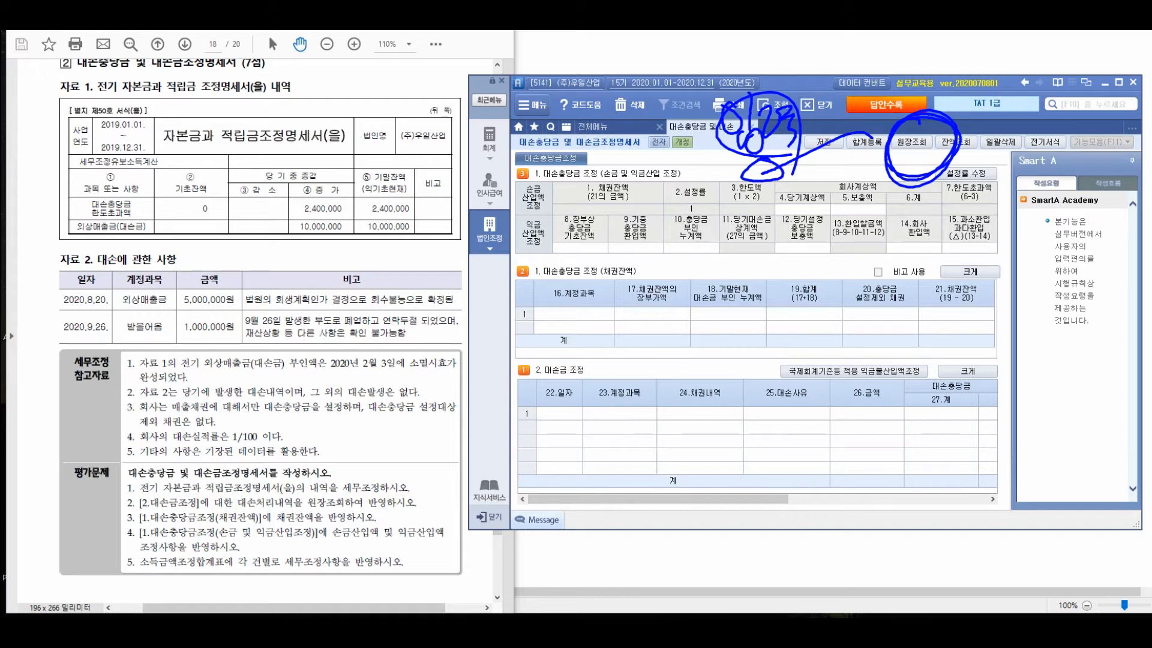
Open the account ledger lookup (원장조회) and close it without running a query.
click(911, 142)
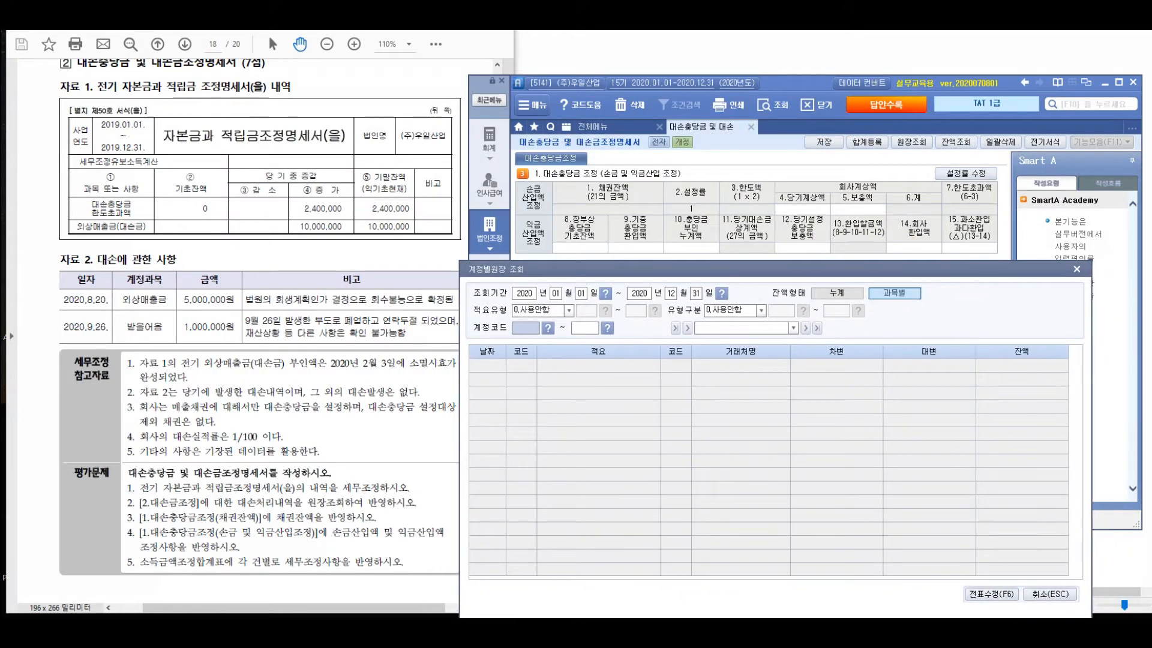
key(Escape)
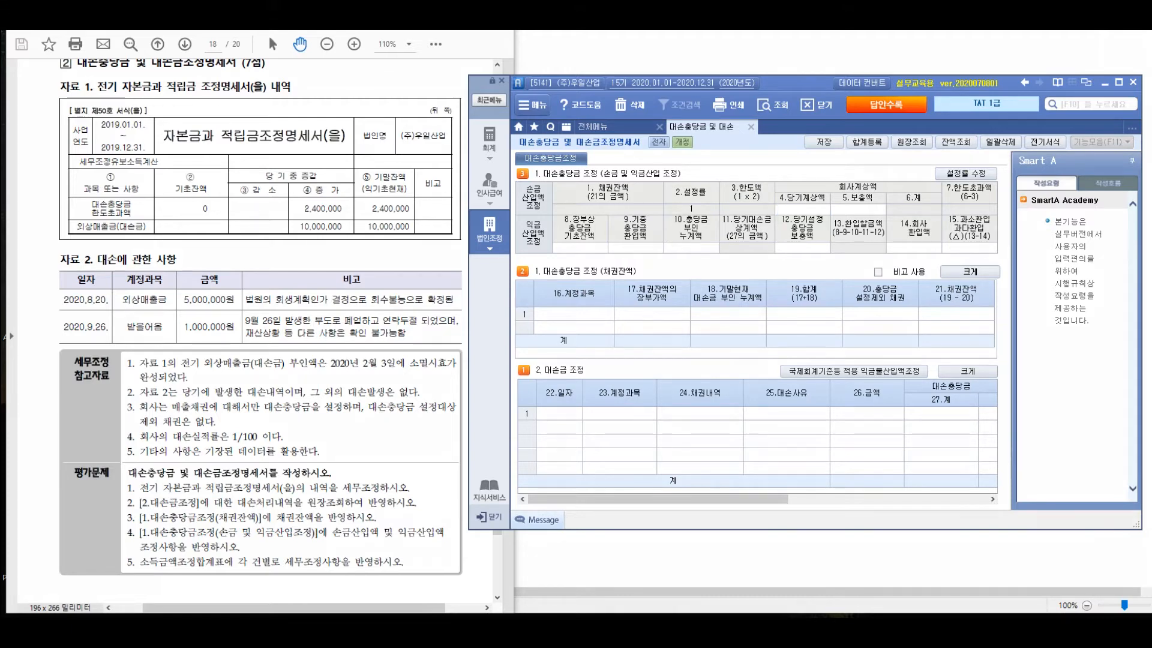
mouse_move(922, 120)
mouse_down()
mouse_move(894, 169)
mouse_move(939, 174)
mouse_up()
drag(990, 126, 936, 144)
mouse_move(900, 70)
mouse_down()
mouse_move(963, 105)
mouse_move(780, 158)
mouse_move(786, 147)
mouse_up()
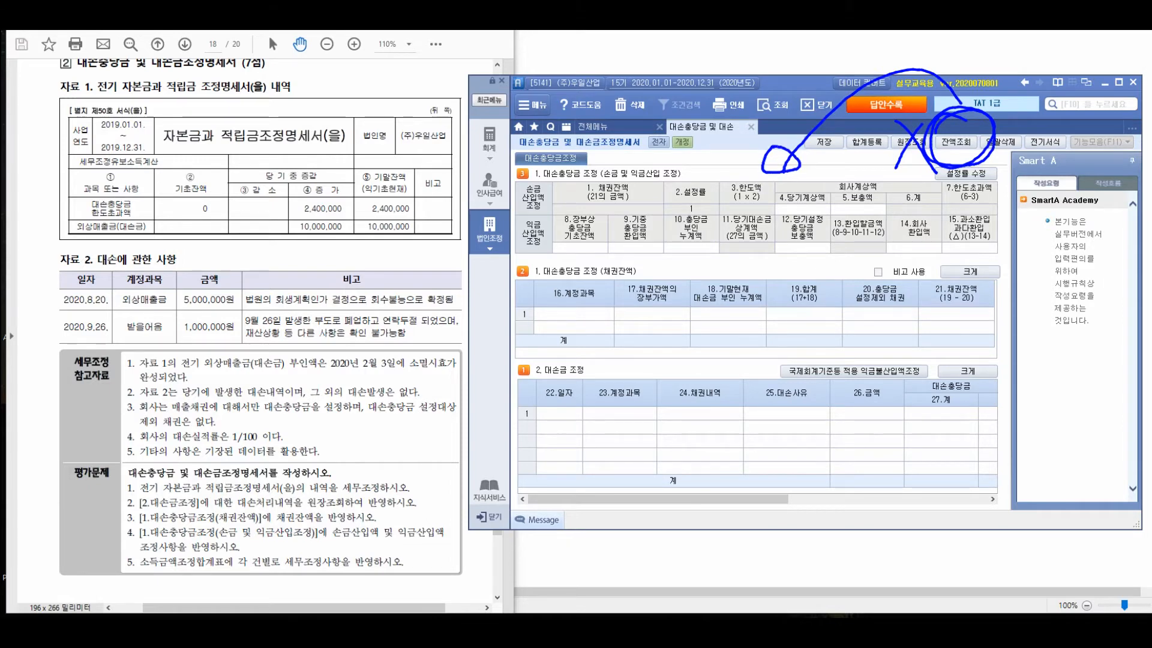
Look up the balances of accounts 109 to 111 and examine the two 대손충당금 rows and the 받을어음 row.
click(956, 141)
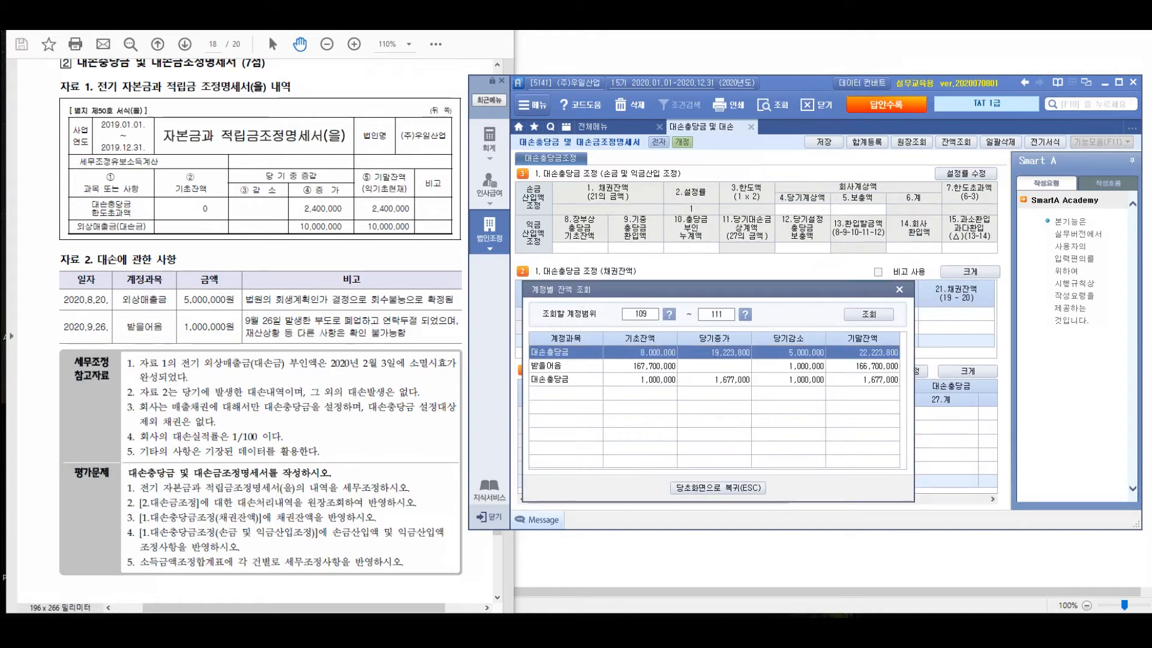
click(564, 366)
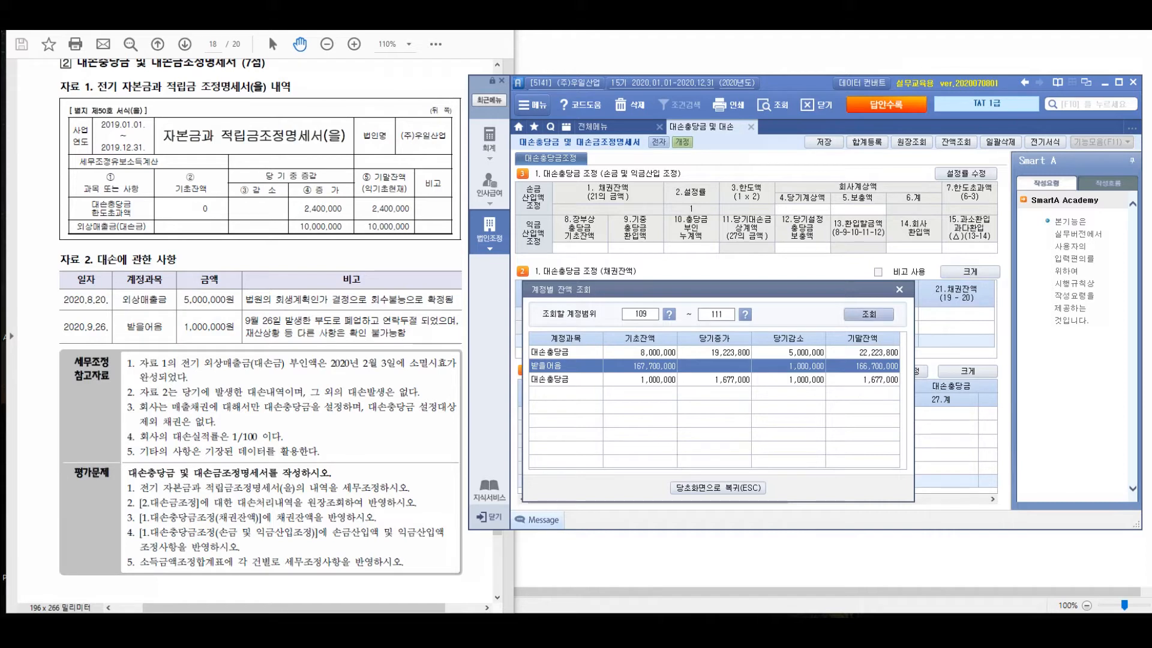
click(564, 352)
click(564, 379)
click(564, 352)
click(564, 380)
click(564, 352)
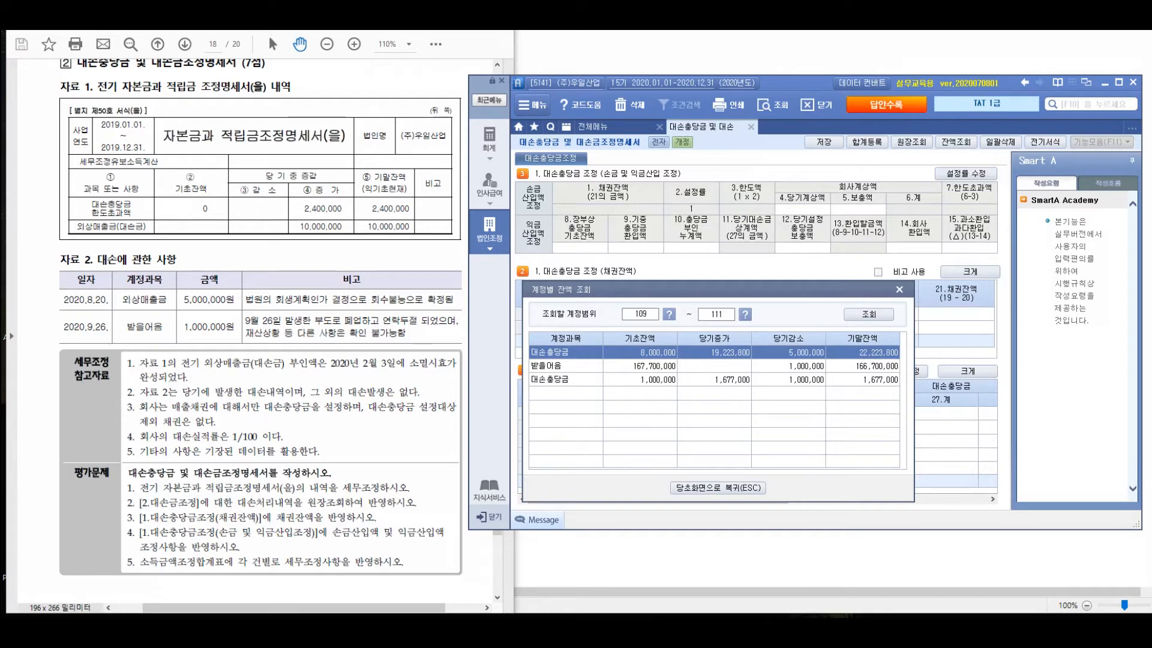
Switch to a fresh calculator and add the opening balances of the two 대손충당금 accounts, 8,000,000 + 1,000,000.
key(alt+Tab)
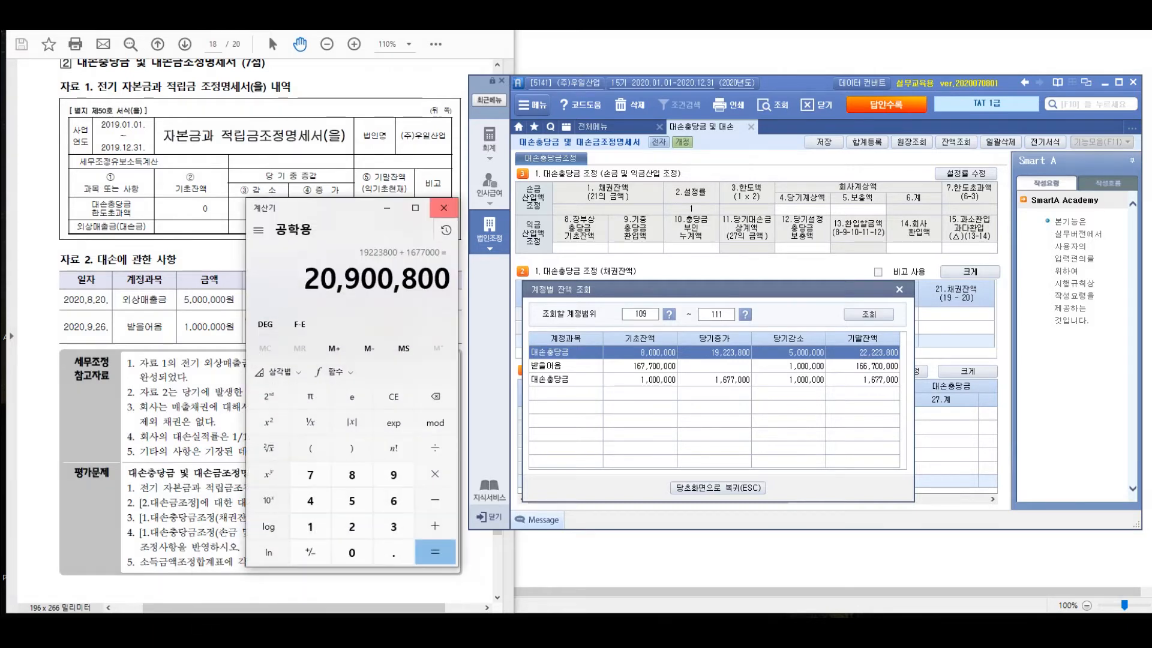
click(445, 209)
key(XF86Calculator)
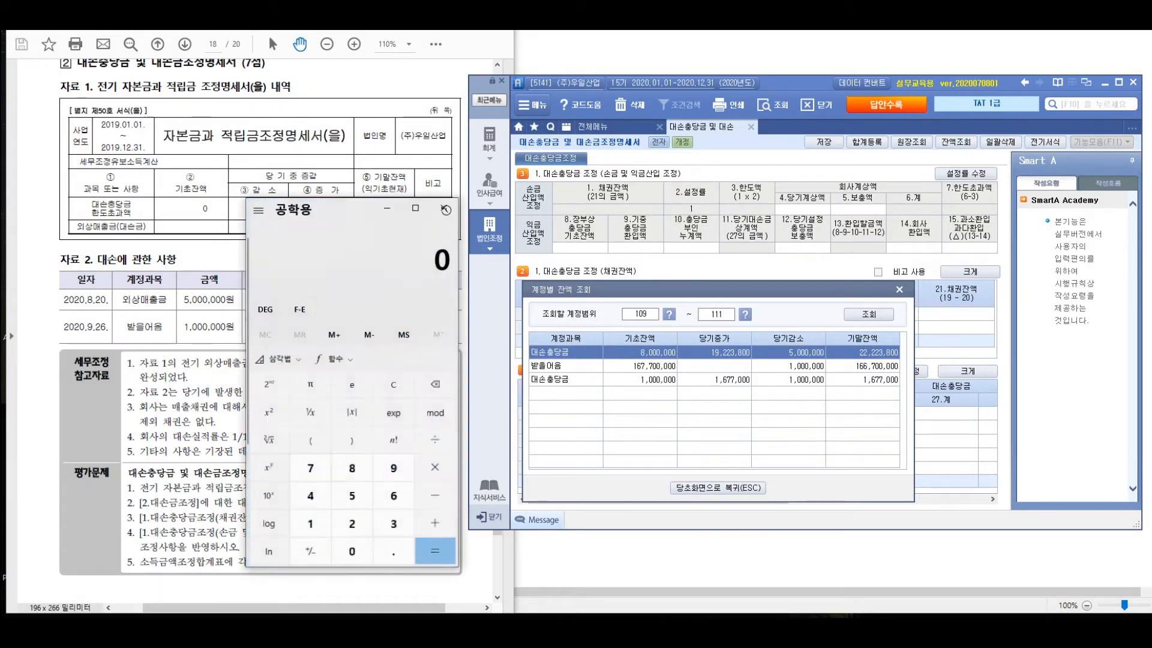
text(8000000 + )
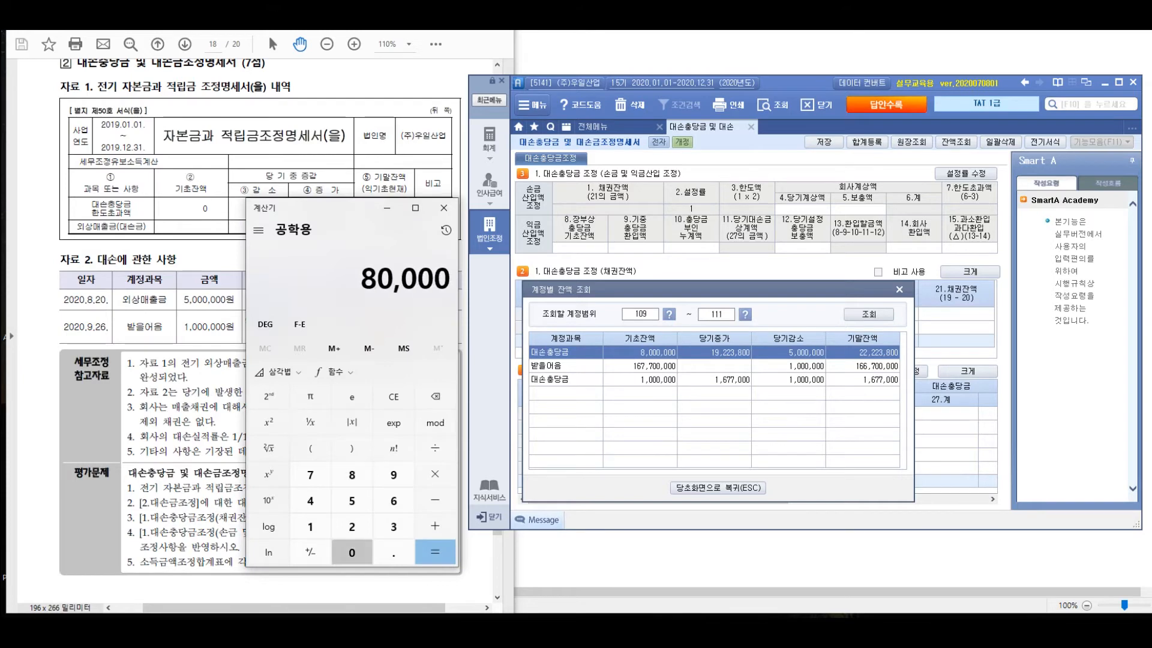
text(1,000,000)
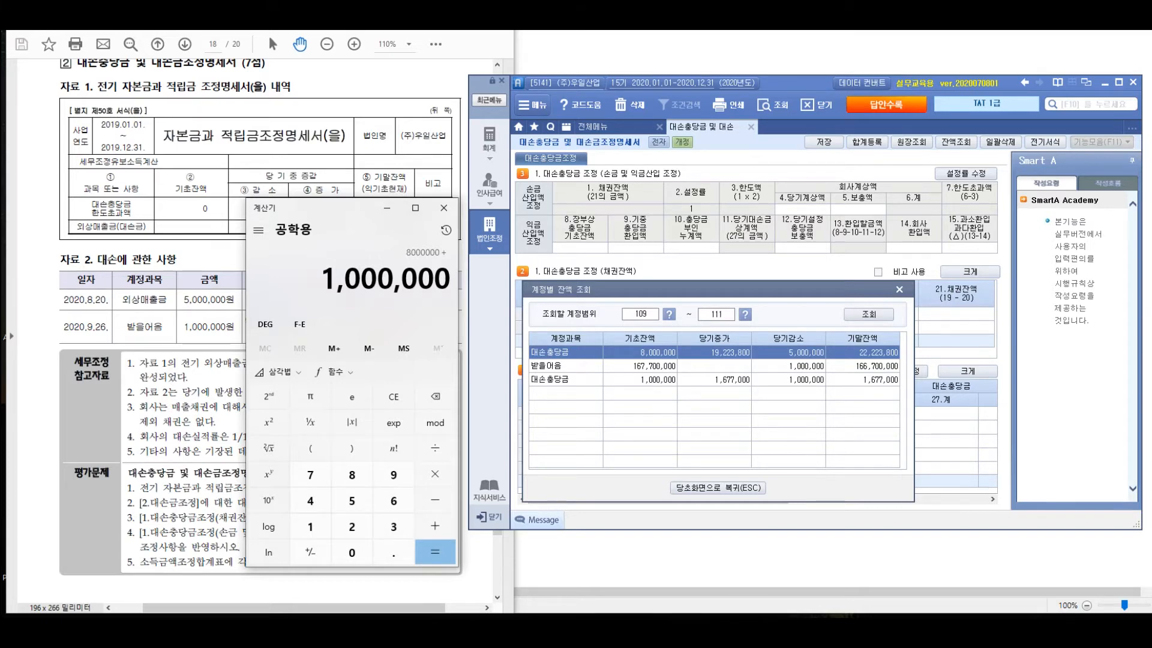
key(Return)
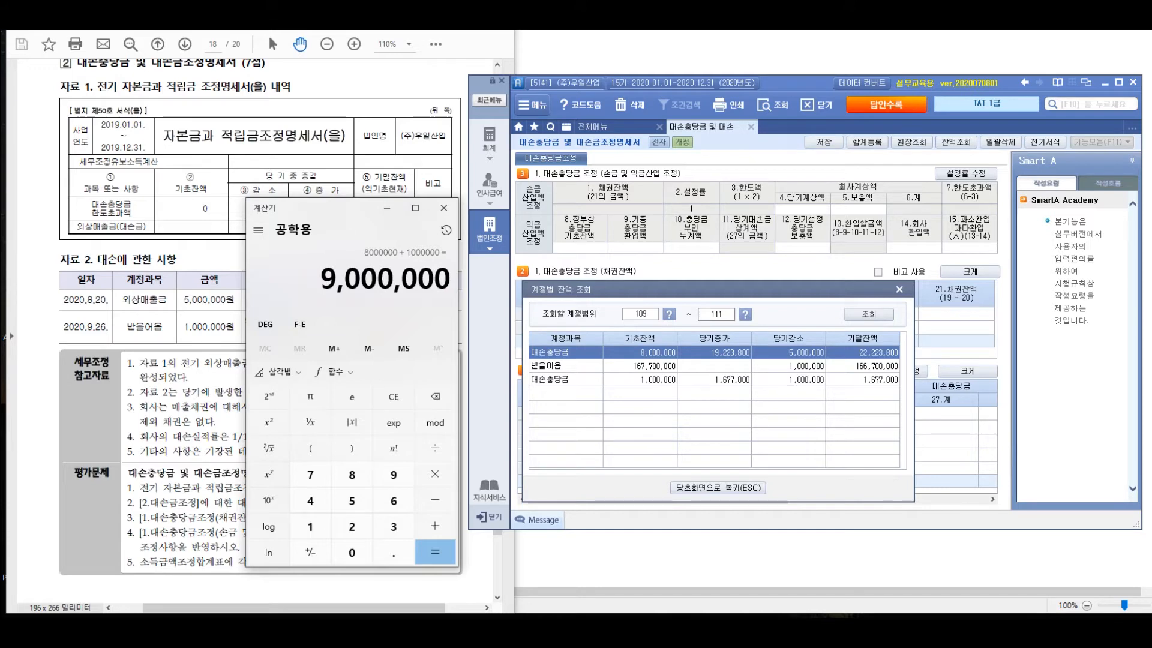
Add the current-year increases of the two 대손충당금 accounts in the calculator, 19,223,800 + 1,677,000.
text(19223800)
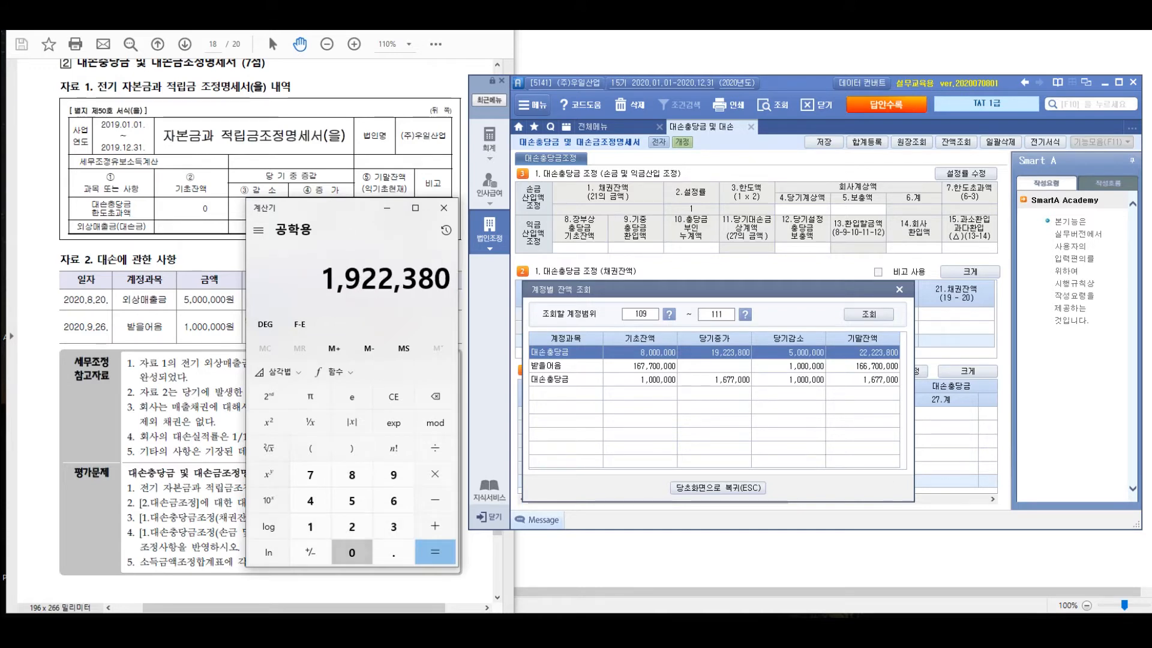
key(plus)
text(1677000)
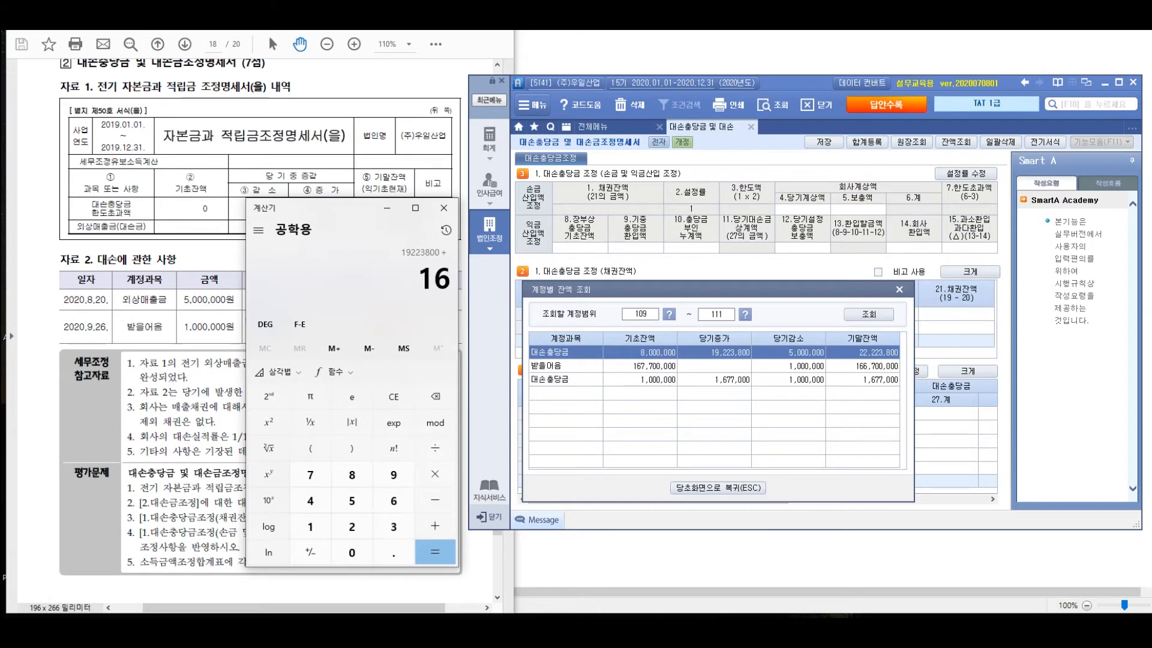
key(Return)
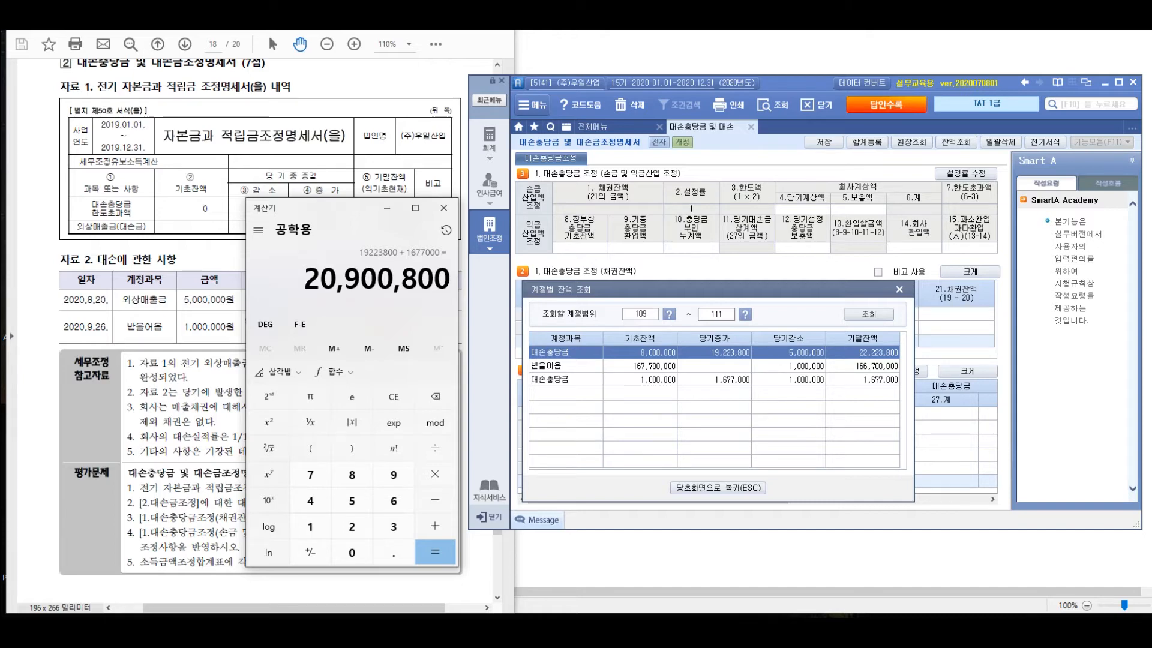
key(alt+Tab)
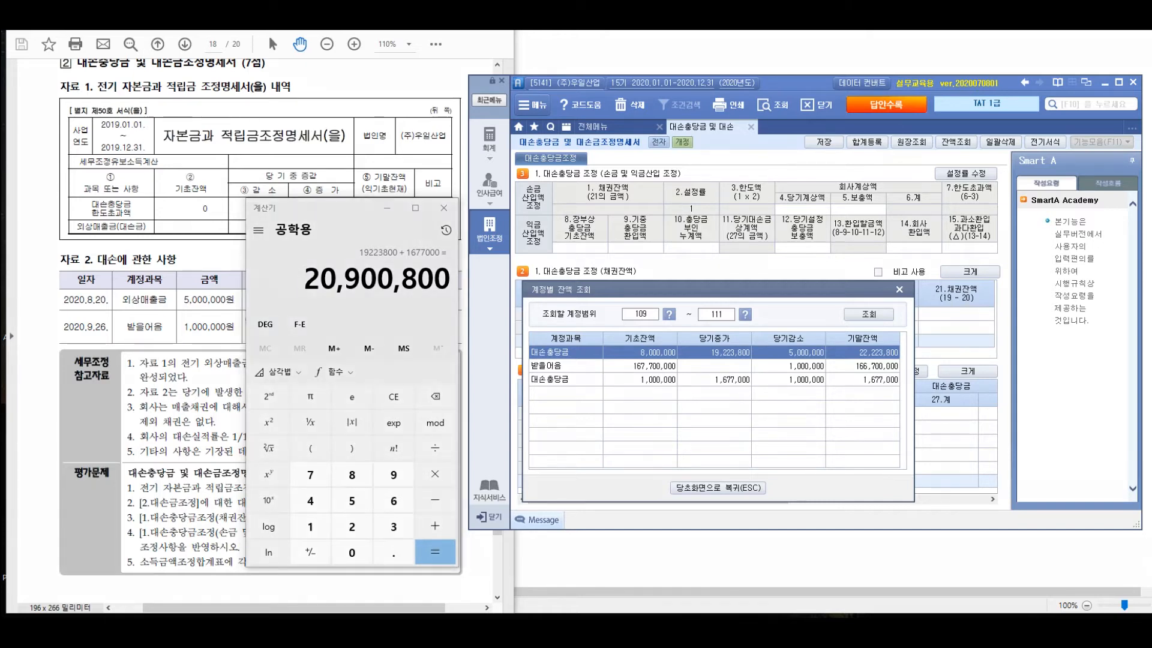
mouse_move(642, 326)
mouse_down()
mouse_move(634, 318)
mouse_move(618, 349)
mouse_move(578, 250)
mouse_move(604, 257)
mouse_up()
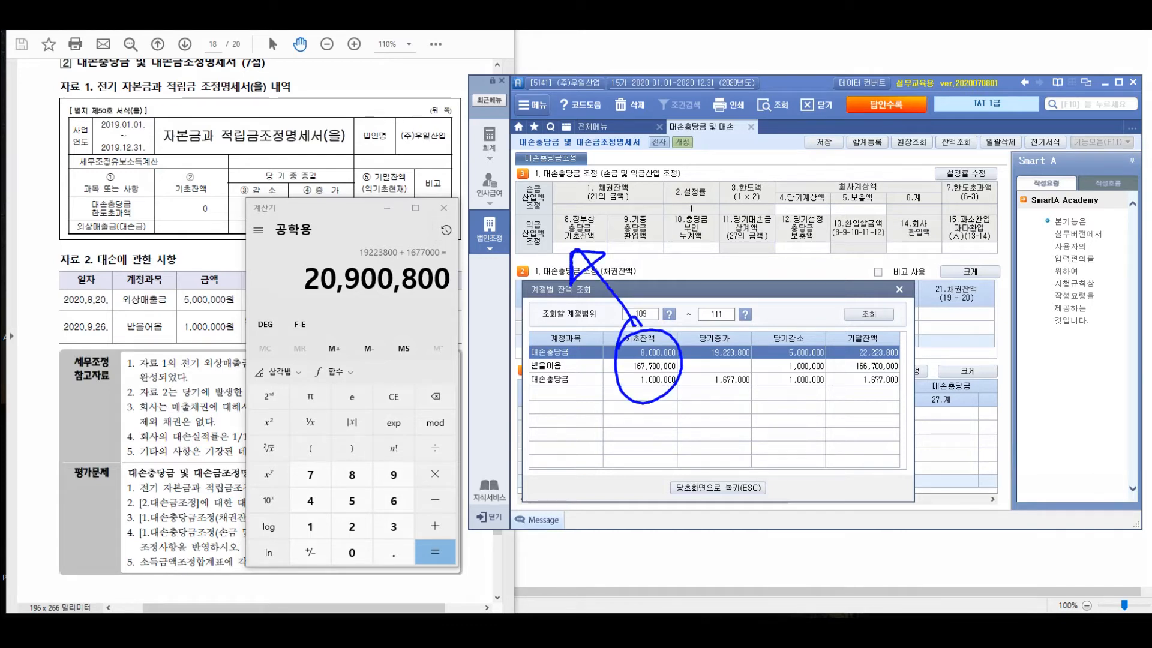
mouse_move(198, 191)
mouse_down()
mouse_move(606, 157)
mouse_move(637, 223)
mouse_move(654, 198)
mouse_move(657, 227)
mouse_up()
mouse_move(718, 330)
mouse_down()
mouse_move(755, 384)
mouse_move(729, 357)
mouse_move(798, 201)
mouse_move(801, 220)
mouse_up()
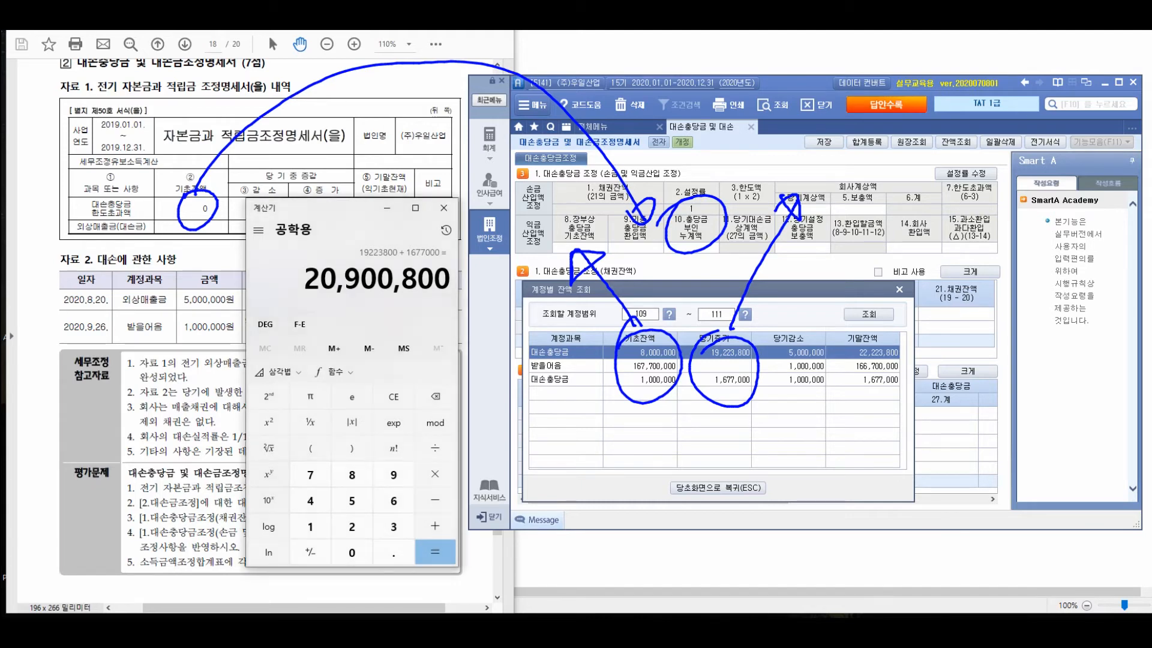
Add the closing balances of the two 대손충당금 accounts in the calculator, 22,223,800 + 1,677,000.
text(22223800 - 1677000 =)
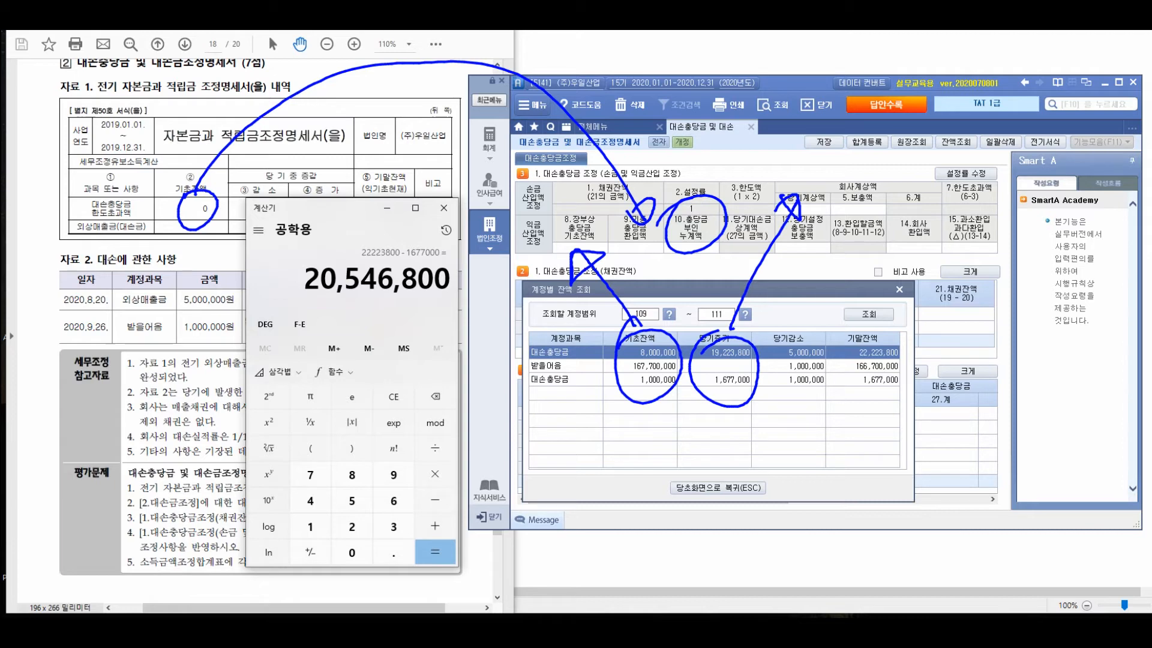
text(22223800 + 1)
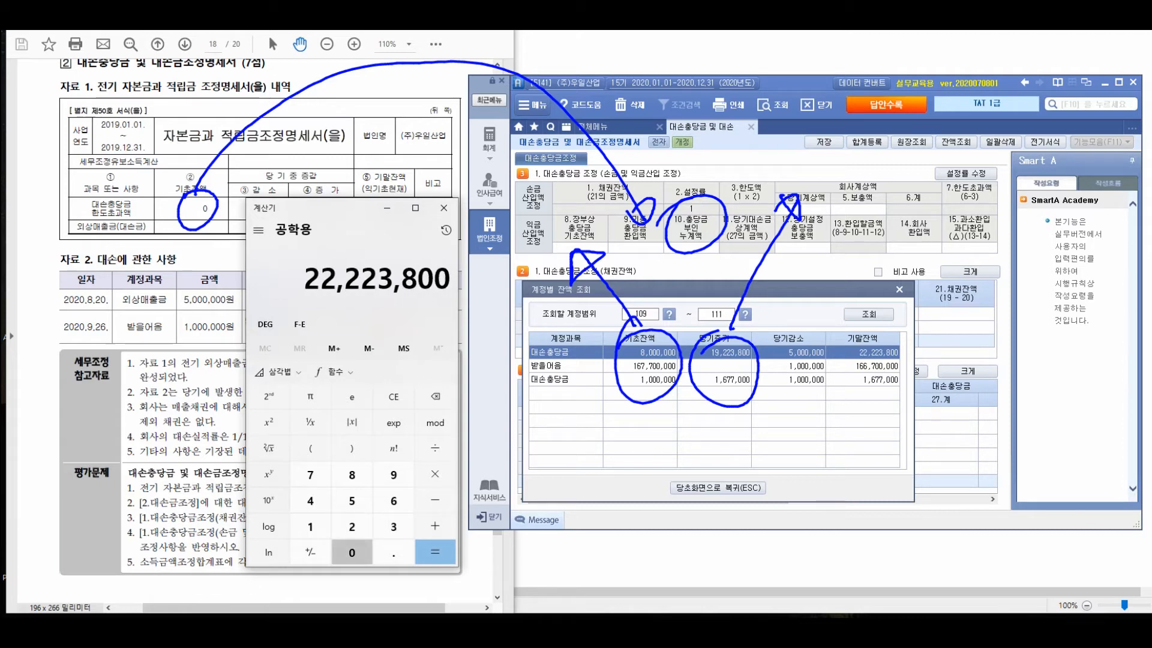
text(677000)
key(Return)
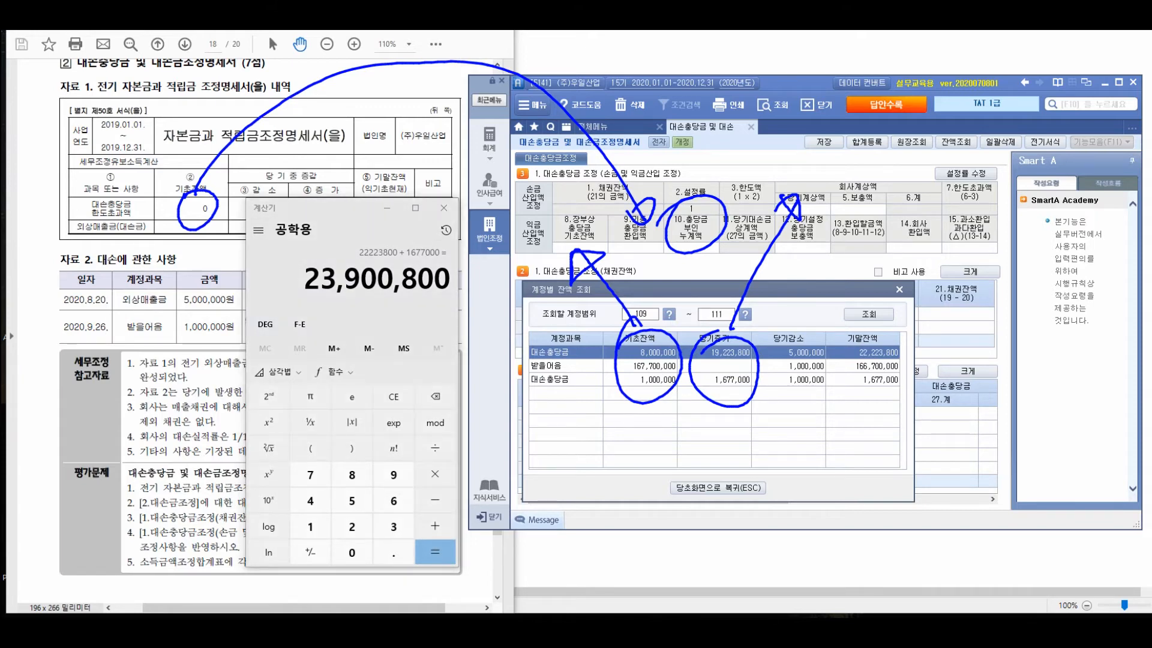
mouse_move(864, 334)
mouse_down()
mouse_move(859, 355)
mouse_move(882, 377)
mouse_up()
mouse_move(905, 337)
mouse_down()
mouse_move(900, 377)
mouse_move(976, 236)
mouse_move(933, 207)
mouse_move(943, 198)
mouse_up()
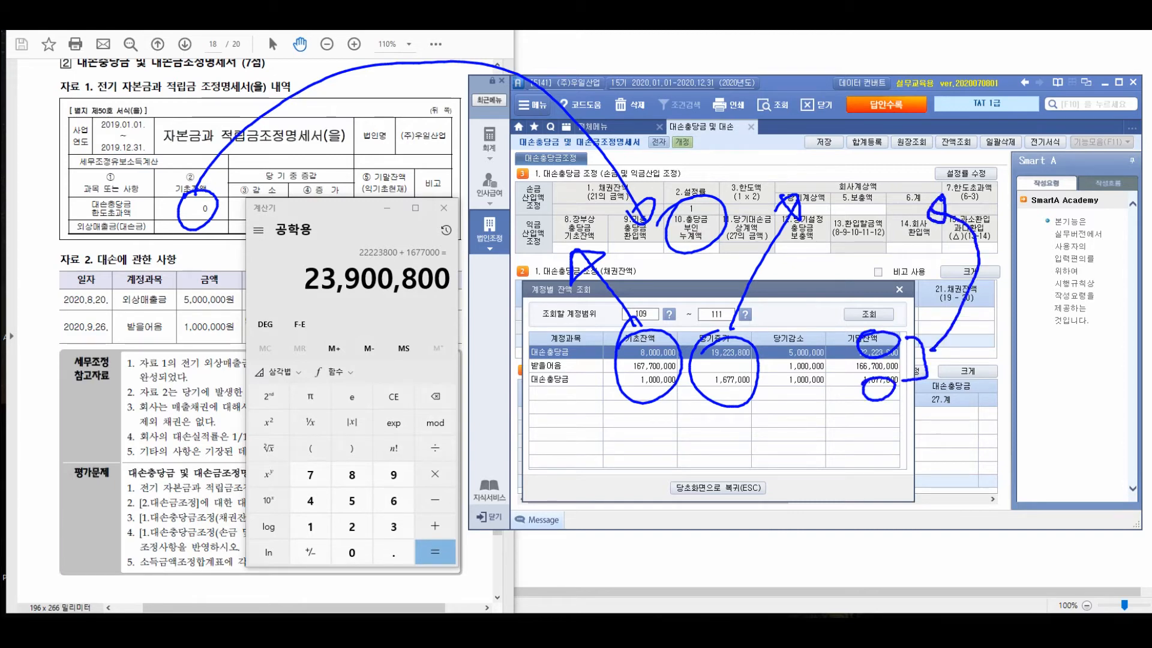
mouse_move(862, 165)
mouse_down()
mouse_move(864, 235)
mouse_move(846, 168)
mouse_up()
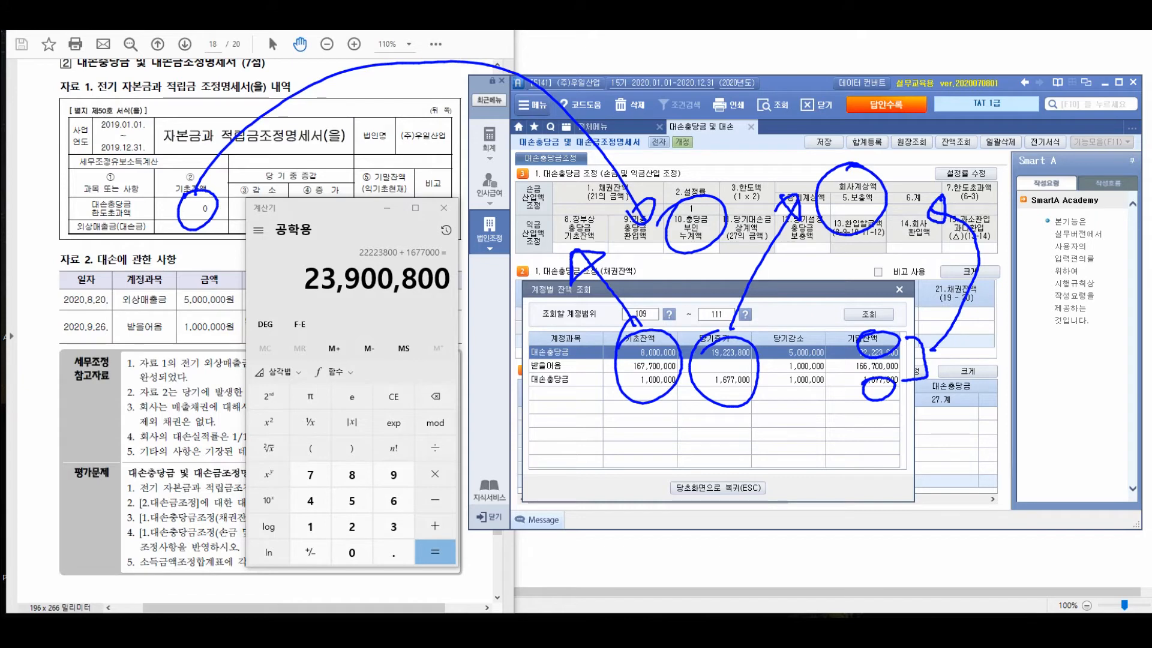
mouse_move(795, 120)
mouse_down()
mouse_move(832, 150)
mouse_move(864, 120)
mouse_move(889, 161)
mouse_move(935, 123)
mouse_move(959, 162)
mouse_up()
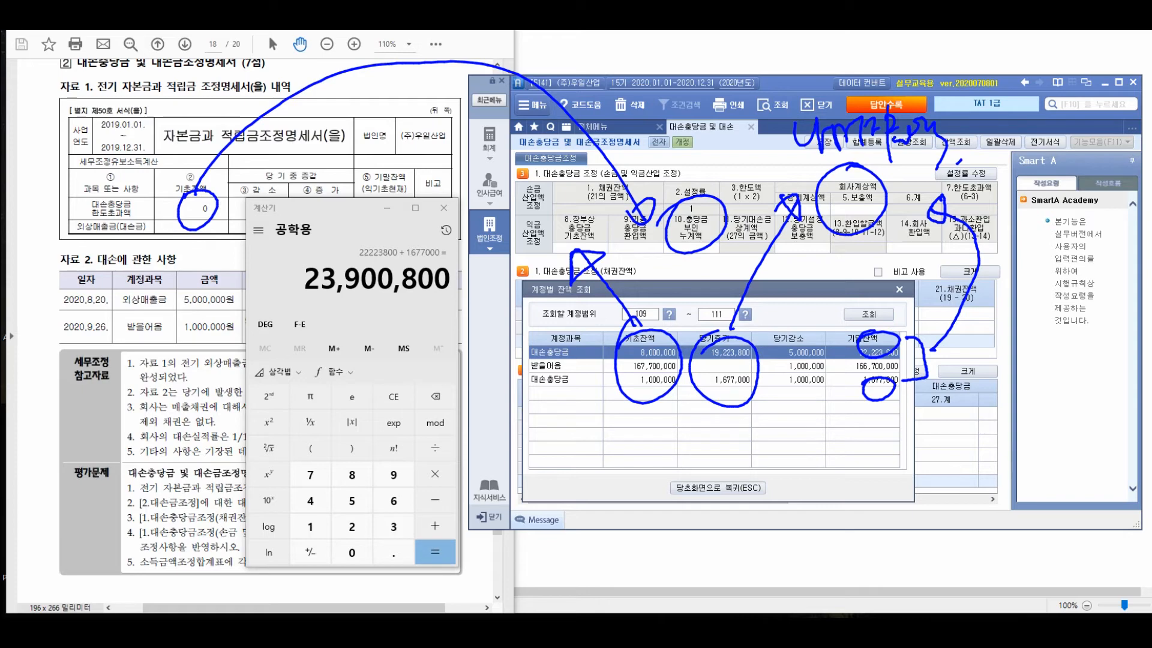
key(Escape)
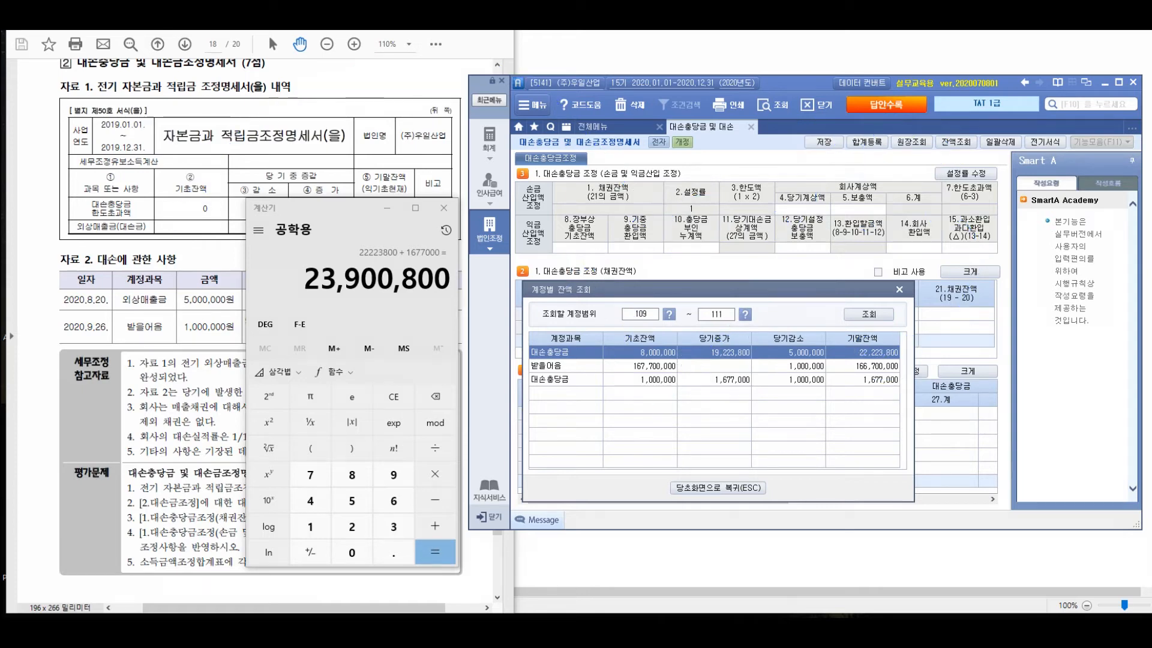
Close the account balance lookup and enter 9,000,000 as 8.장부상 충당금 기초잔액, using the calculator history.
key(Escape)
key(ctrl+h)
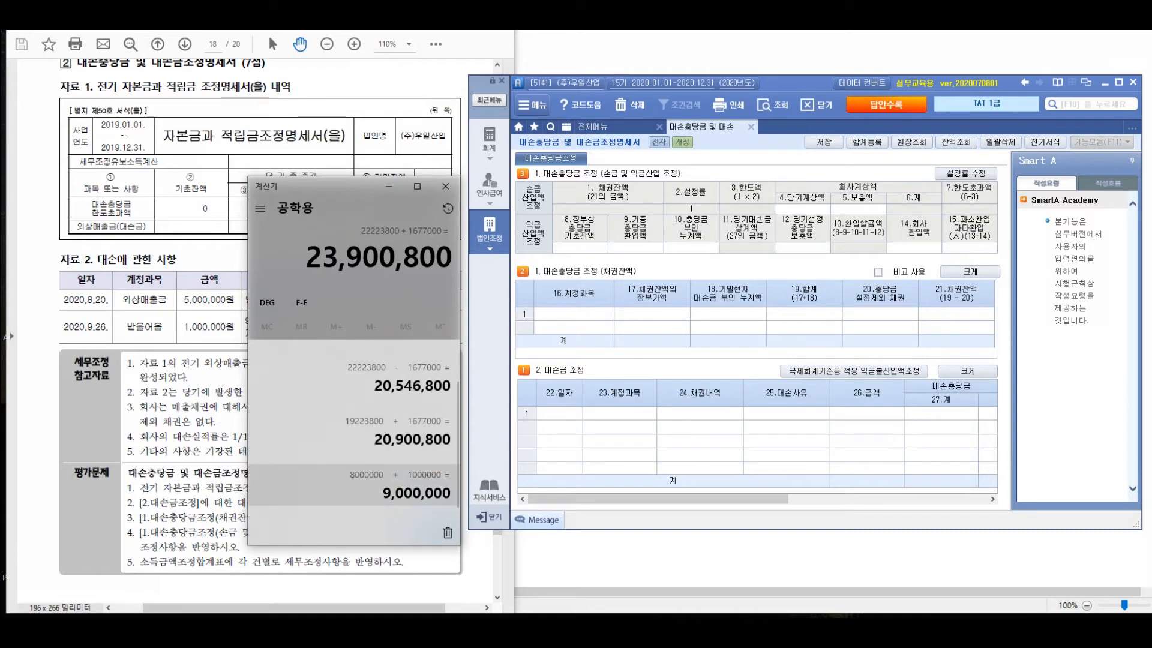
click(580, 248)
text(9000000)
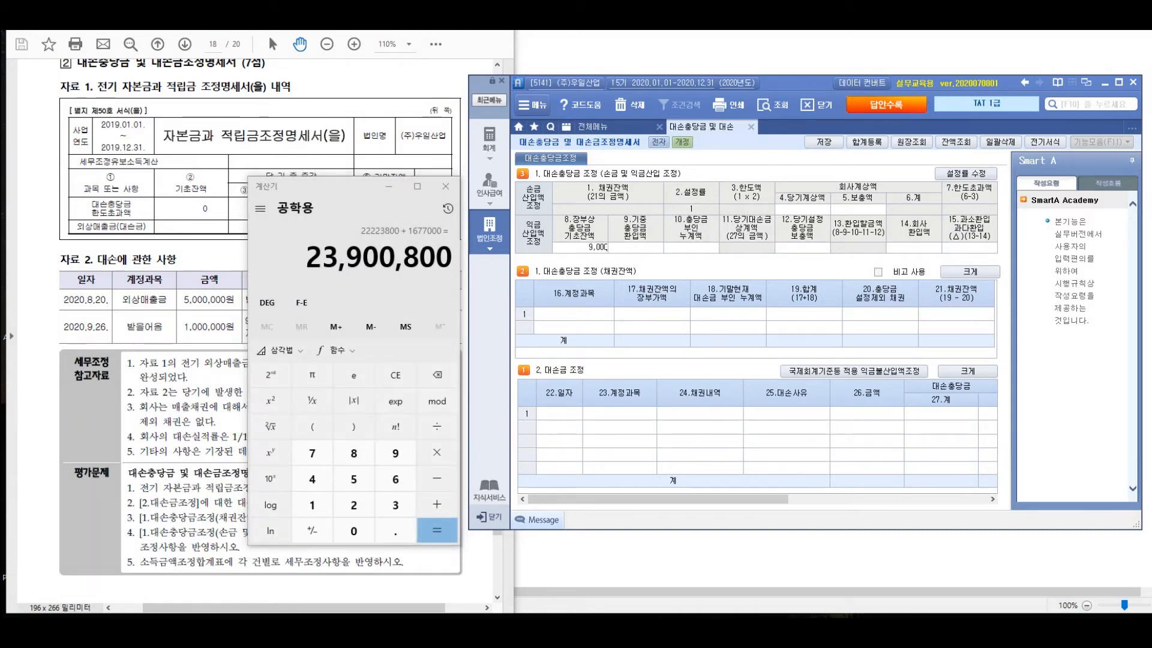
key(Return)
key(Return)
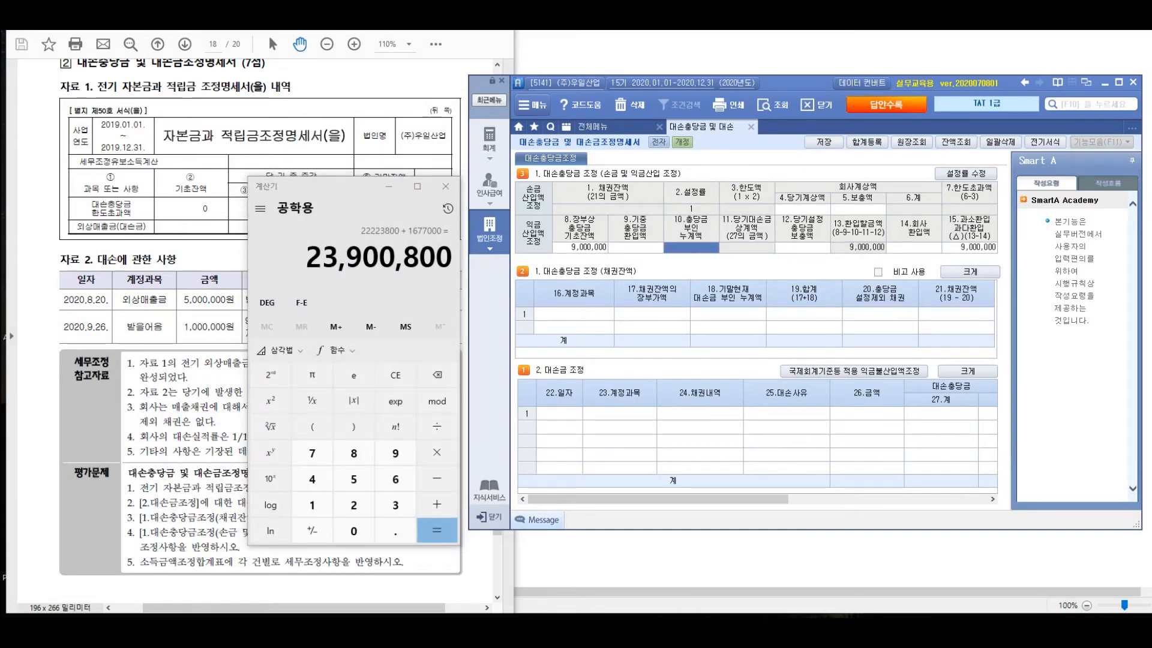
Uncover the prior-year 자본금과 적립금 table and enter 2,400,000 as 10.충당금 부인 누계액.
drag(352, 186, 351, 252)
click(360, 210)
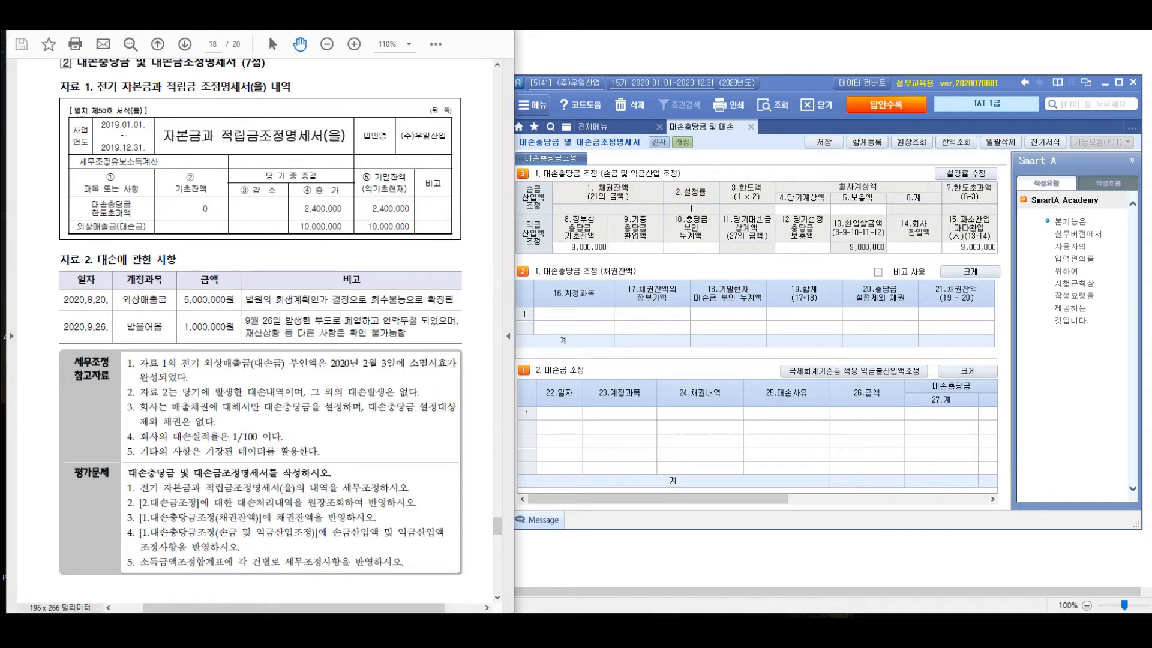
click(691, 247)
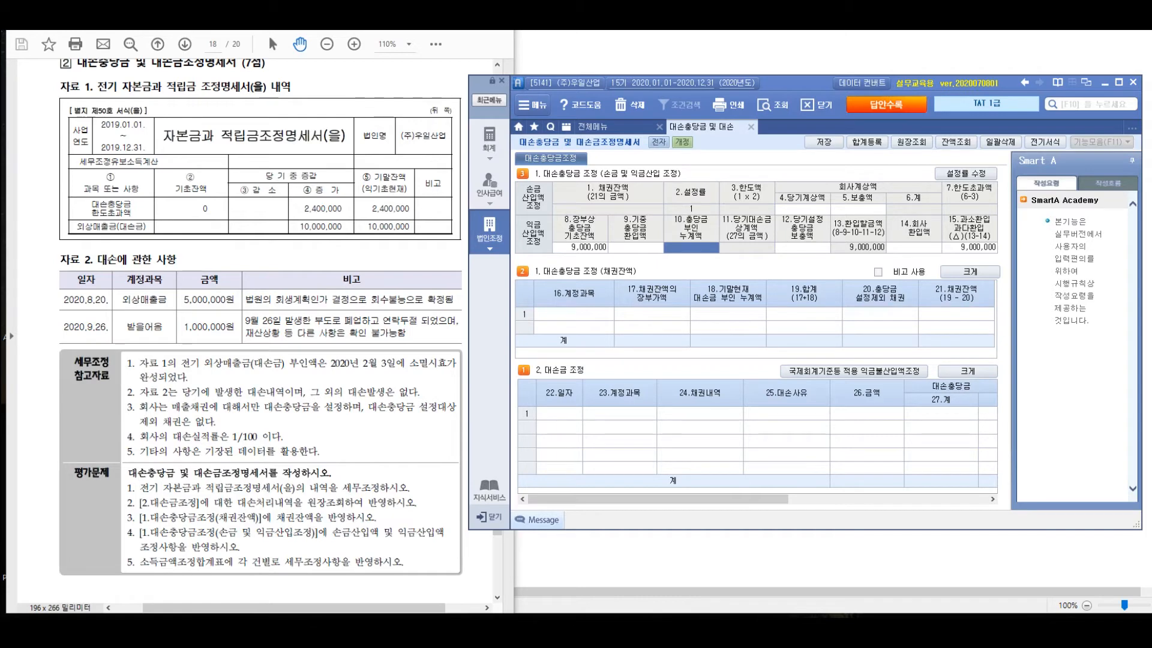
key(Return)
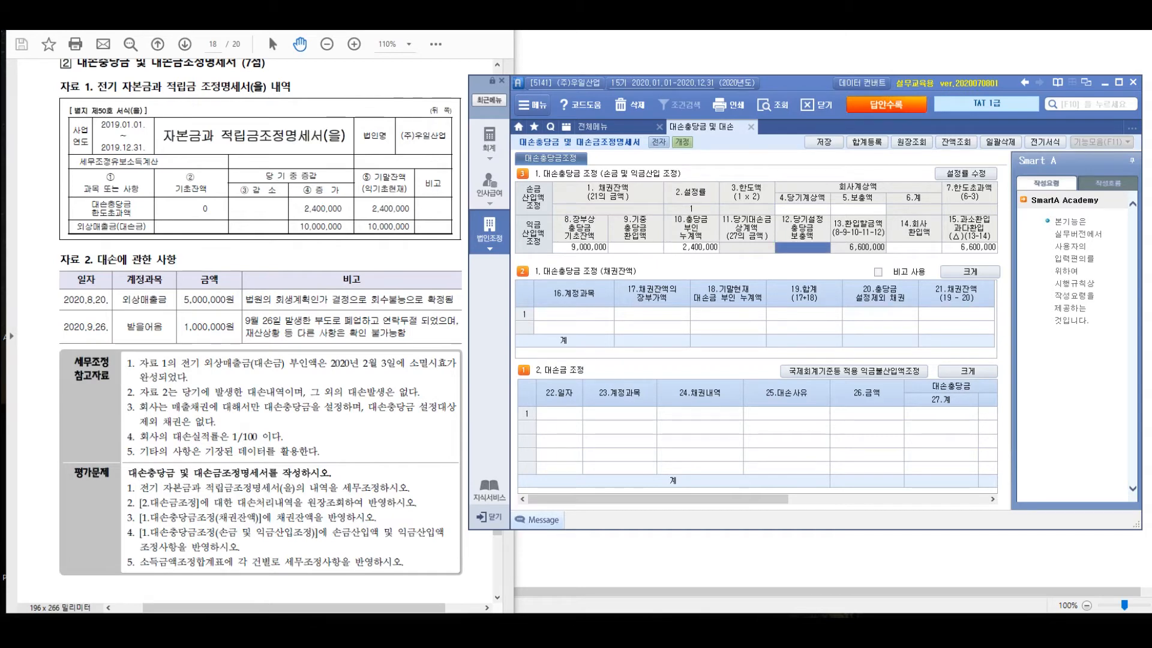
click(691, 247)
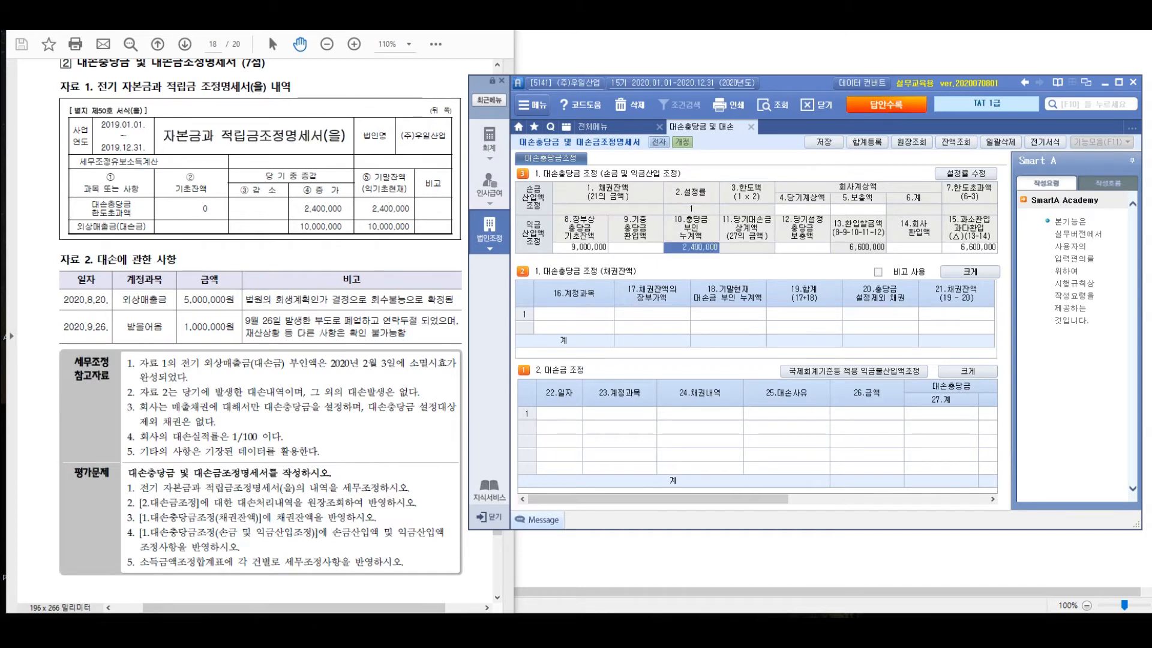
Bring back the calculator history and enter 20,900,800 as 4.당기계상액.
key(alt+Tab)
click(451, 276)
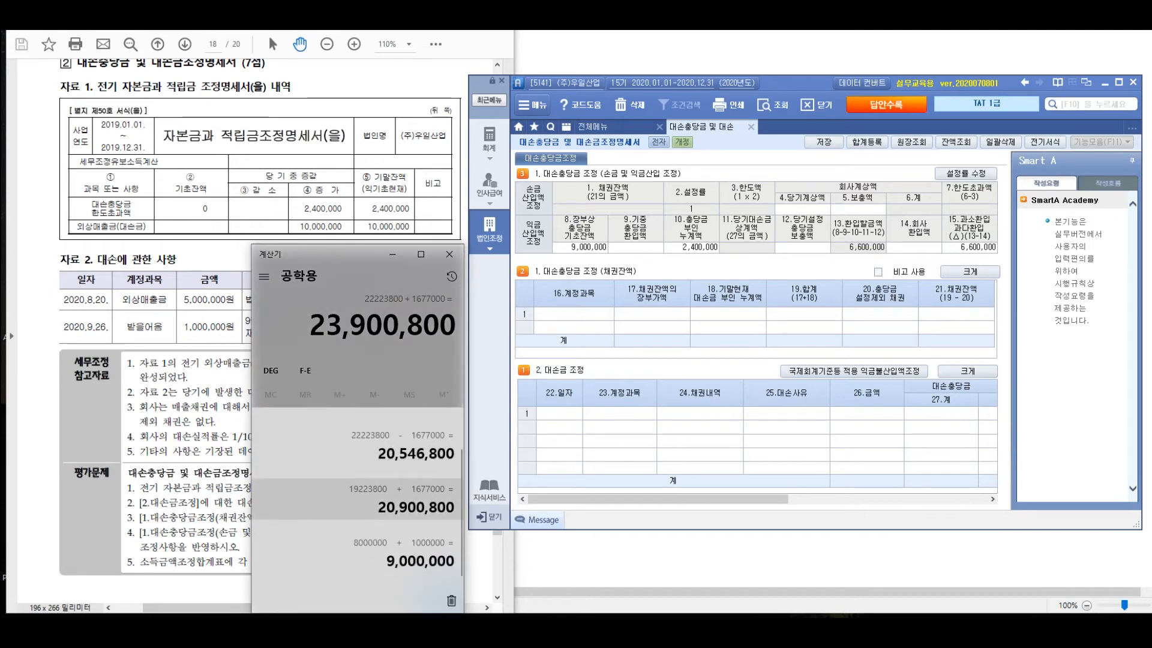
click(802, 209)
text(20,900,800)
key(Return)
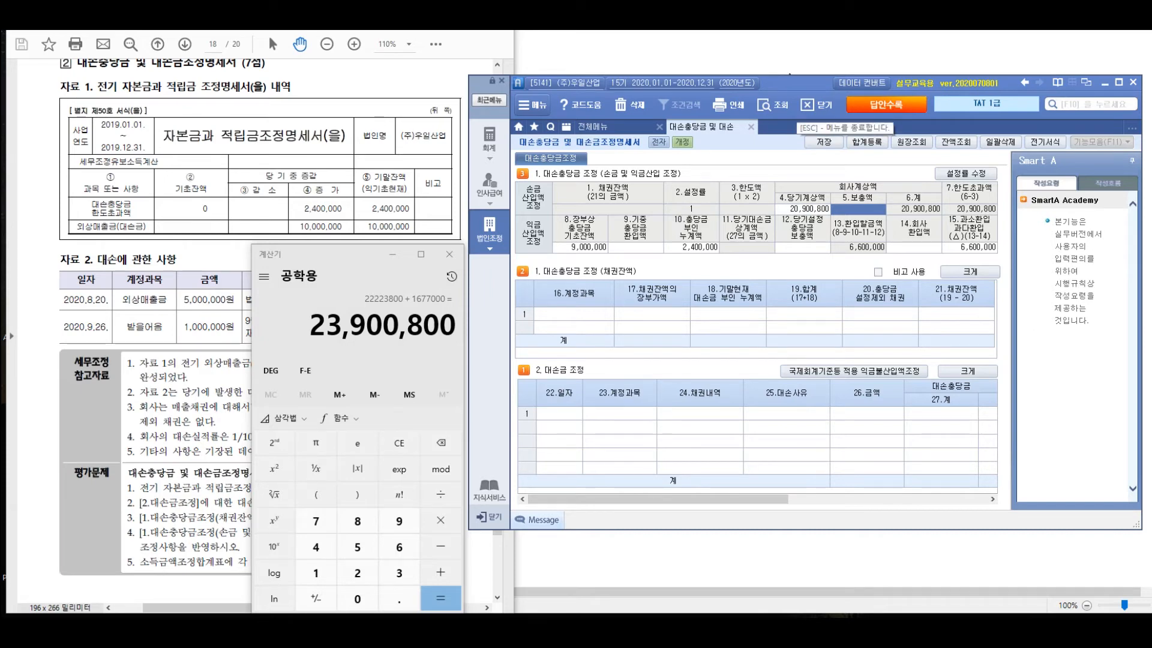
Enter 3,000,000 as 5.보충액 and close the calculator.
text(3000000)
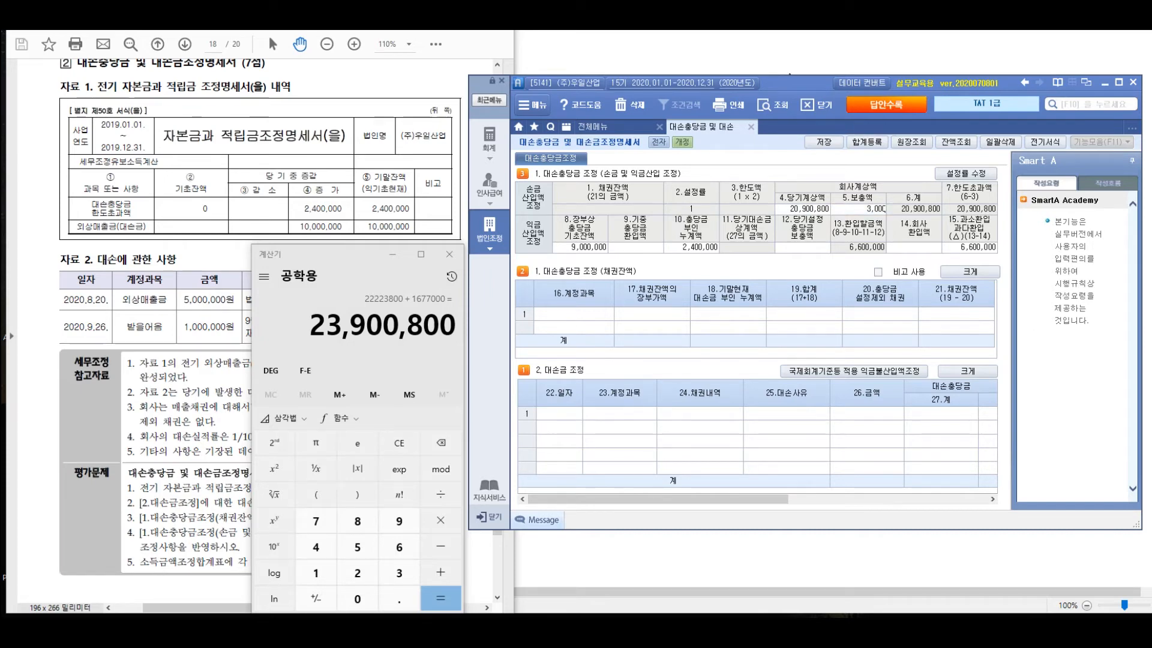
key(Return)
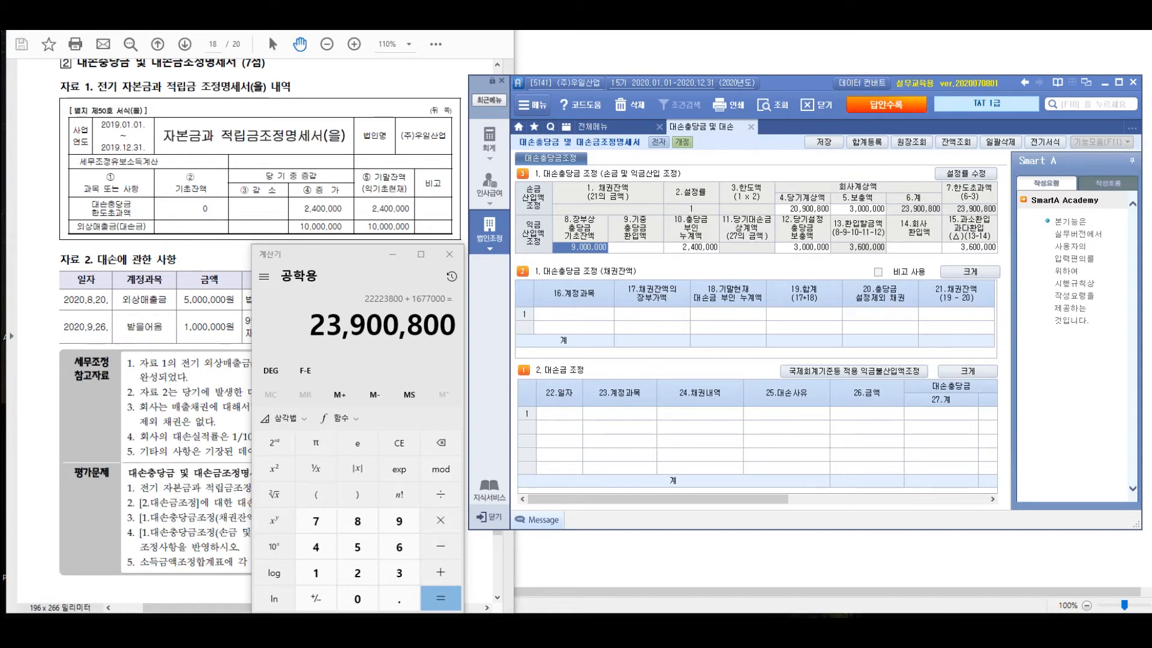
click(859, 209)
key(Return)
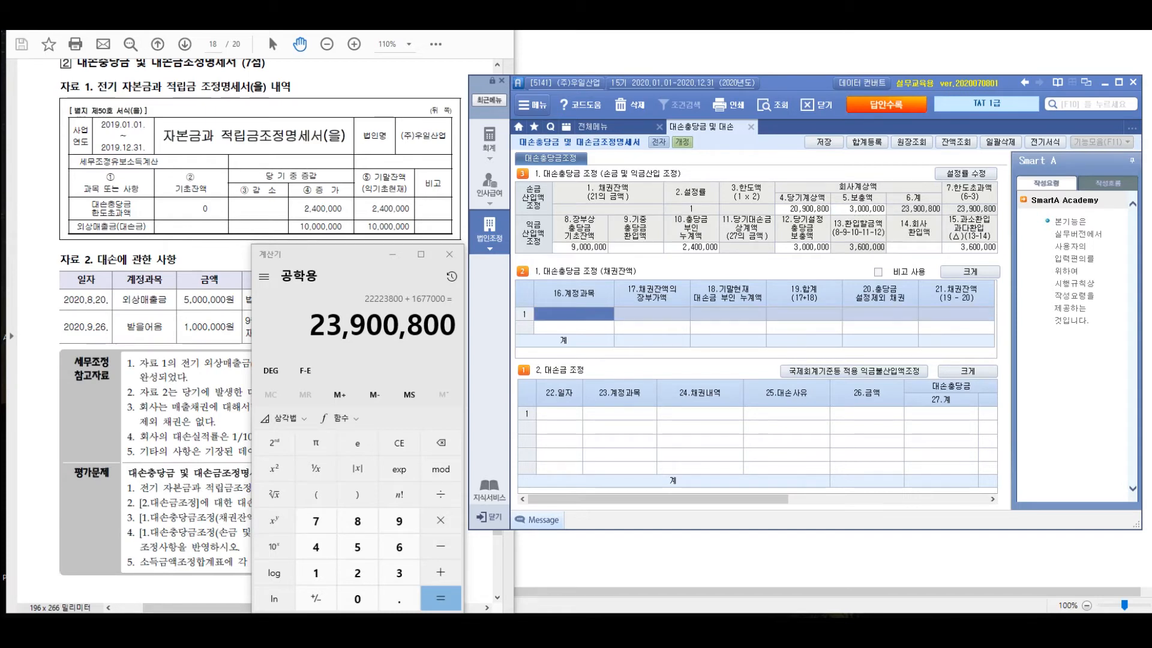
click(448, 254)
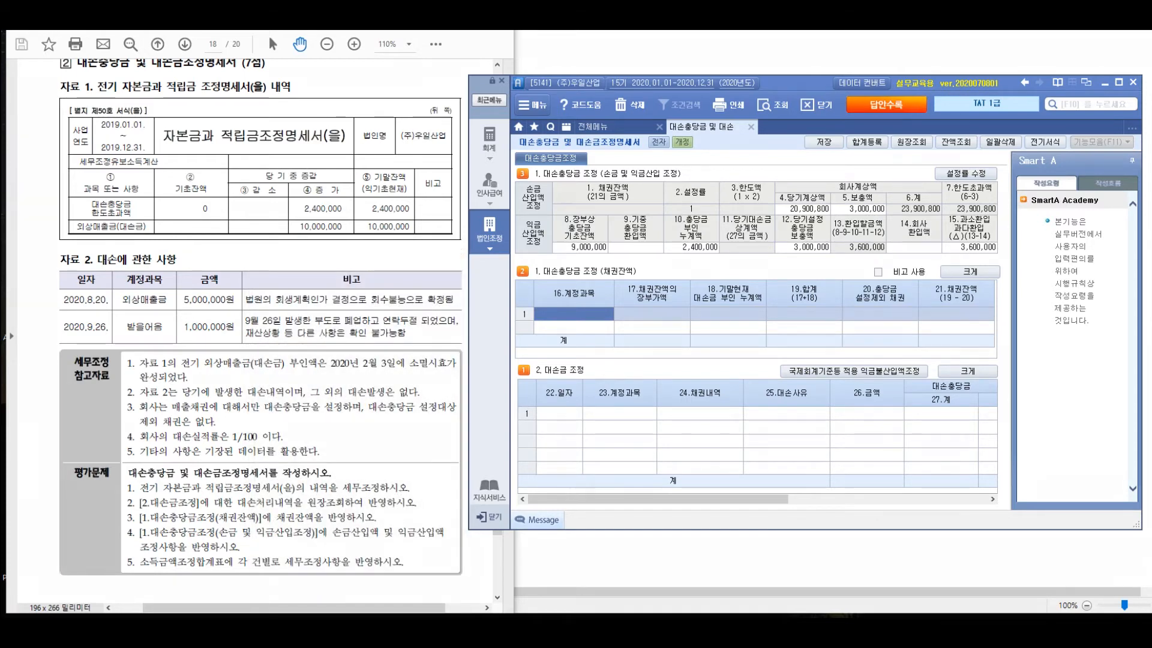
Enter 외상매출금 (account 108) in the first row of the 대손충당금 조정 (채권잔액) table with its loaded book value.
drag(544, 271, 640, 269)
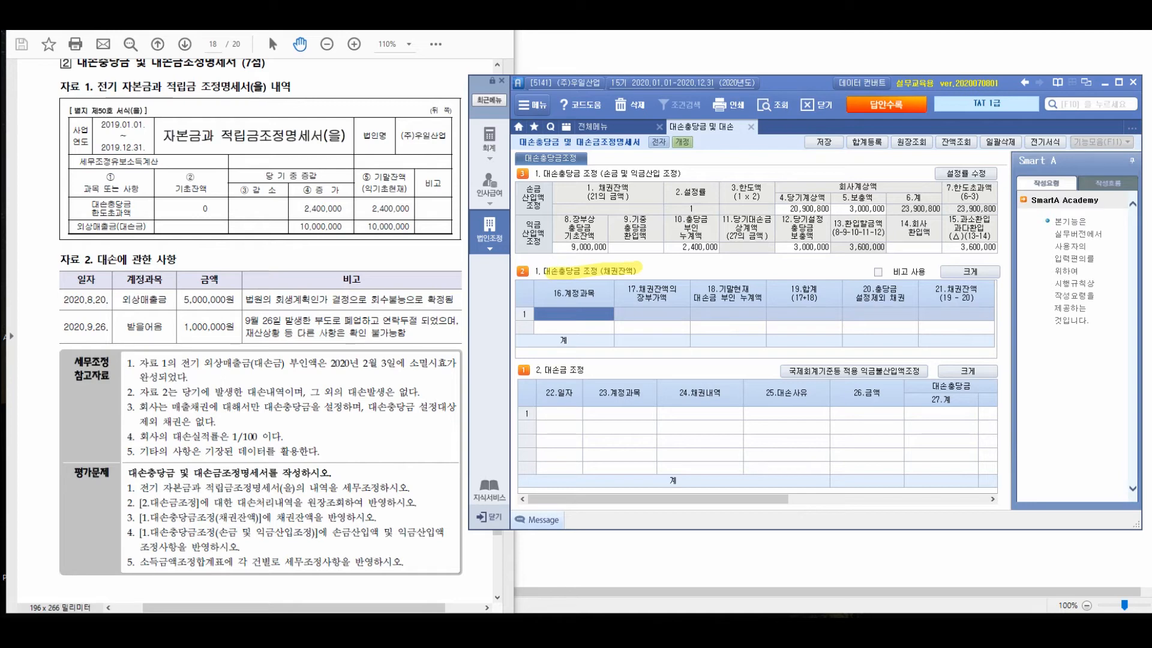
drag(137, 408, 360, 411)
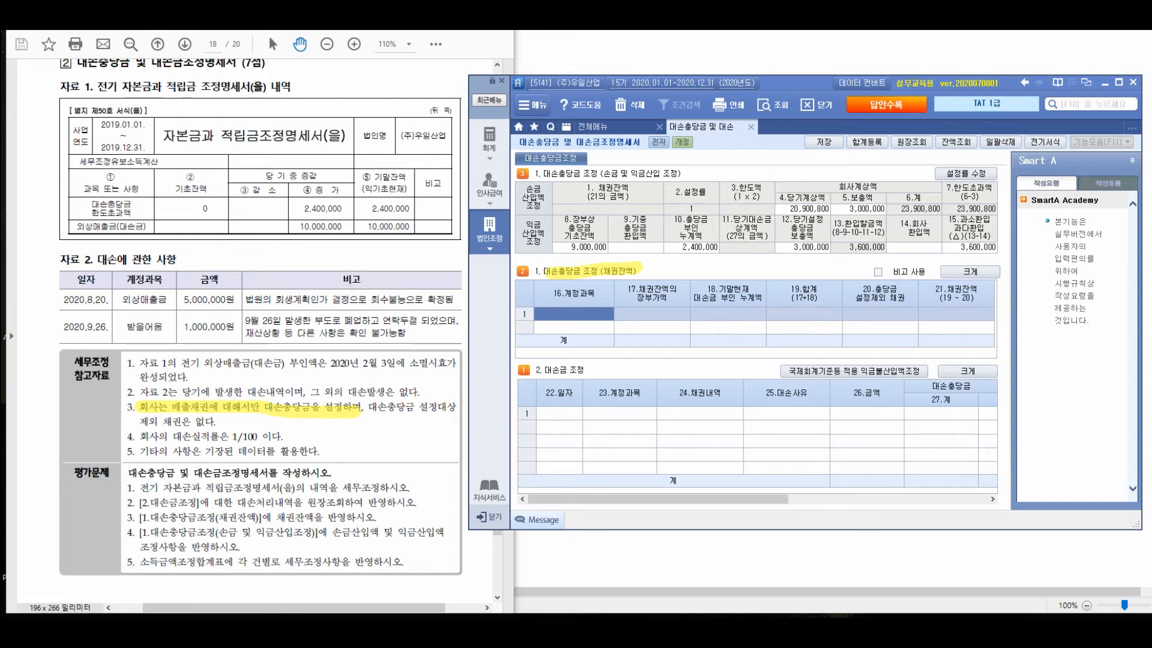
text(109)
key(Return)
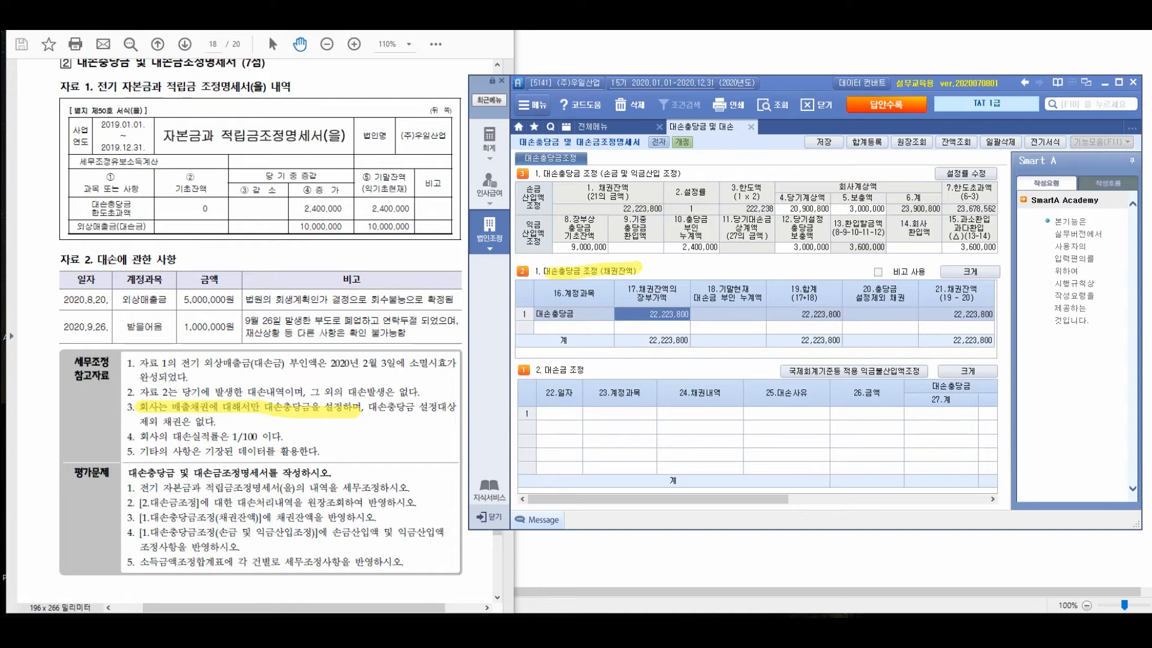
click(574, 314)
text(108)
key(Return)
key(Return)
key(Return)
key(Return)
key(Return)
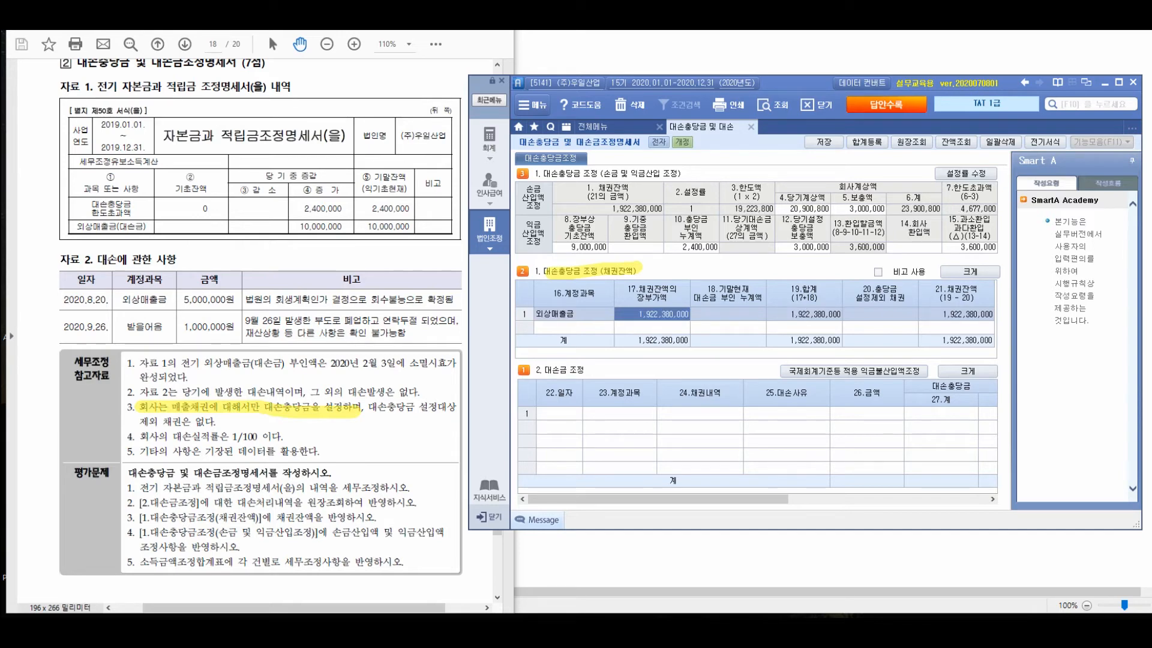
Add 받을어음 (account 111) as the second row of the 채권잔액 table with its loaded book value.
text(111)
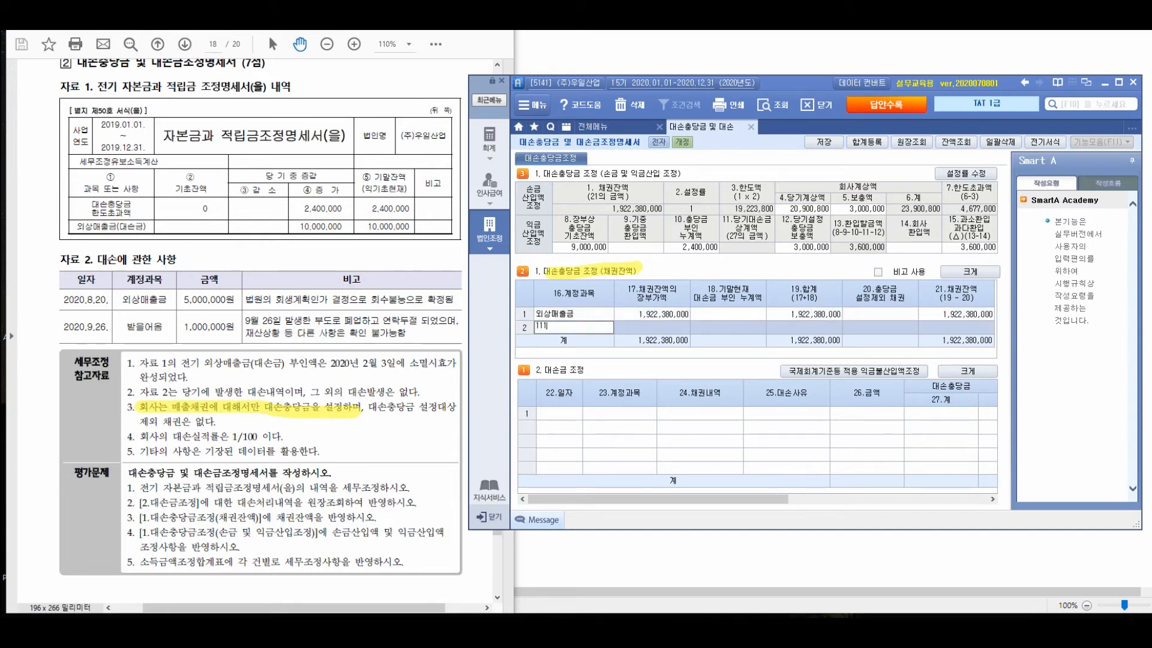
key(Return)
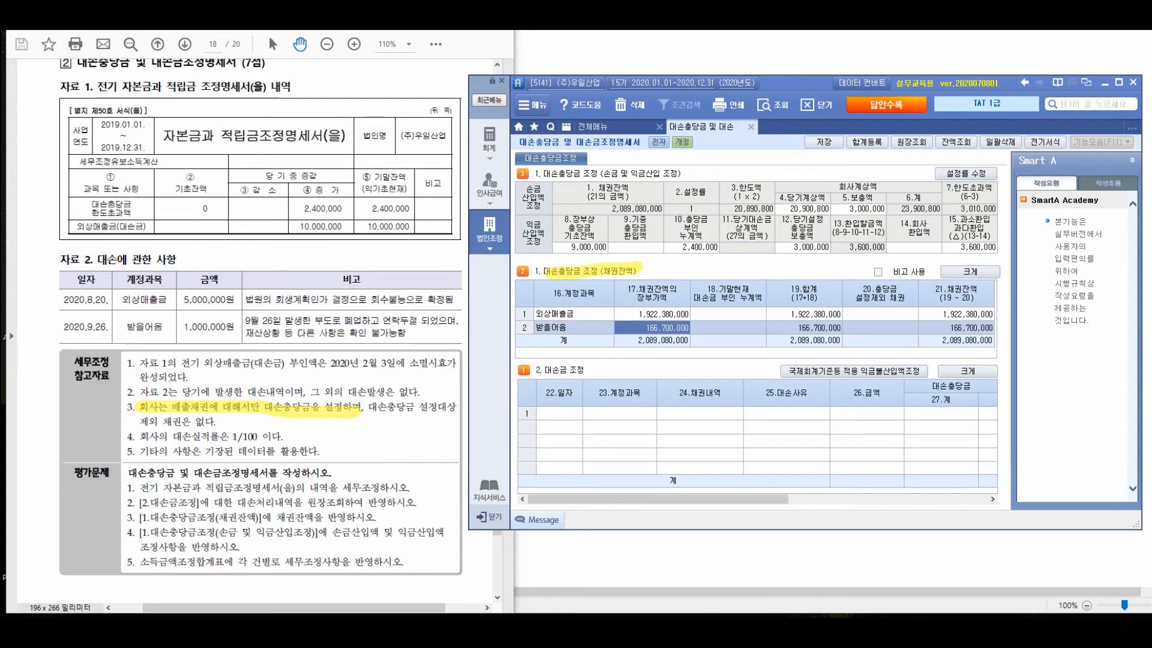
key(Return)
key(Return)
key(Return)
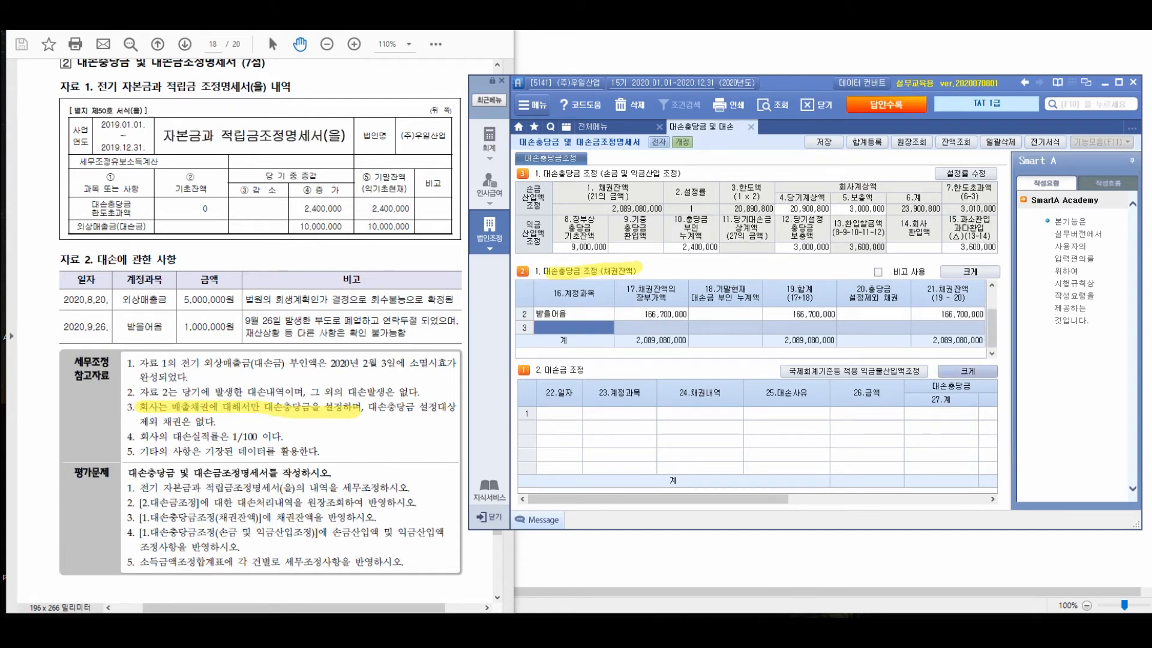
scroll(750, 324, up, 1)
key(Up)
key(Up)
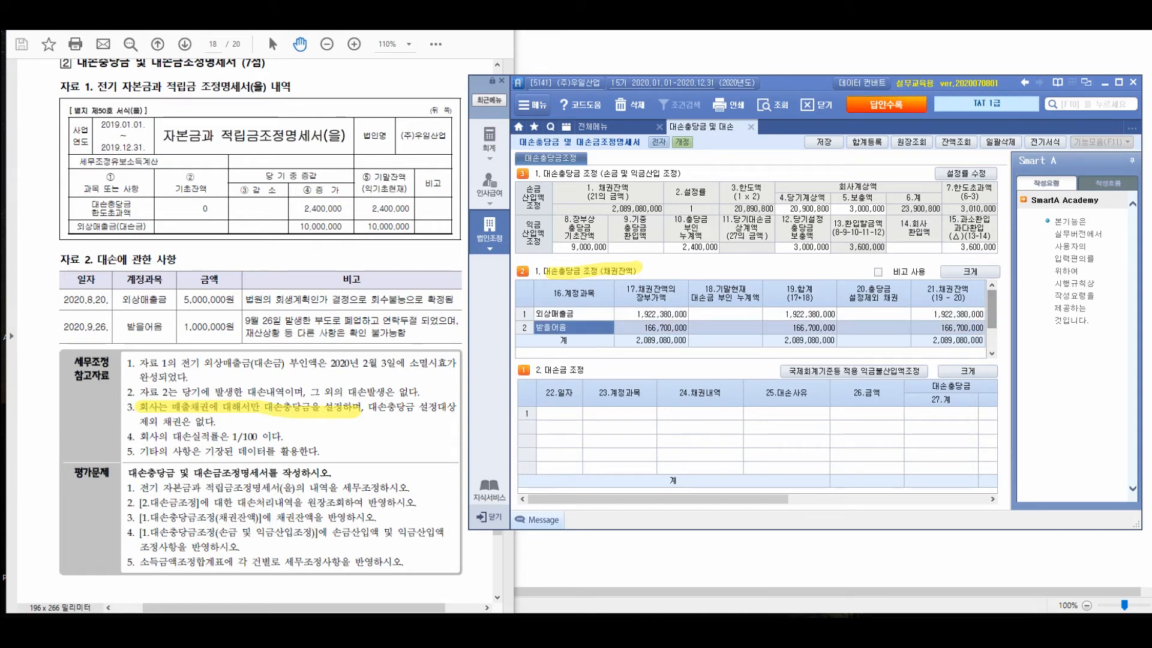
click(559, 413)
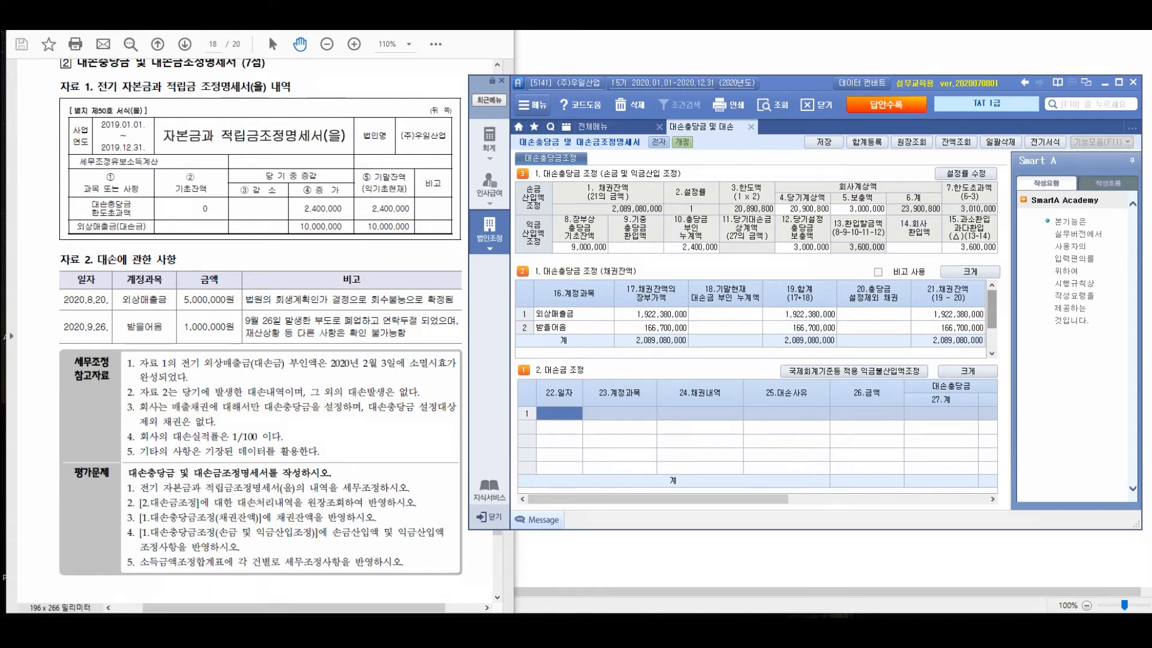
drag(62, 260, 175, 259)
drag(120, 298, 171, 299)
drag(124, 331, 169, 330)
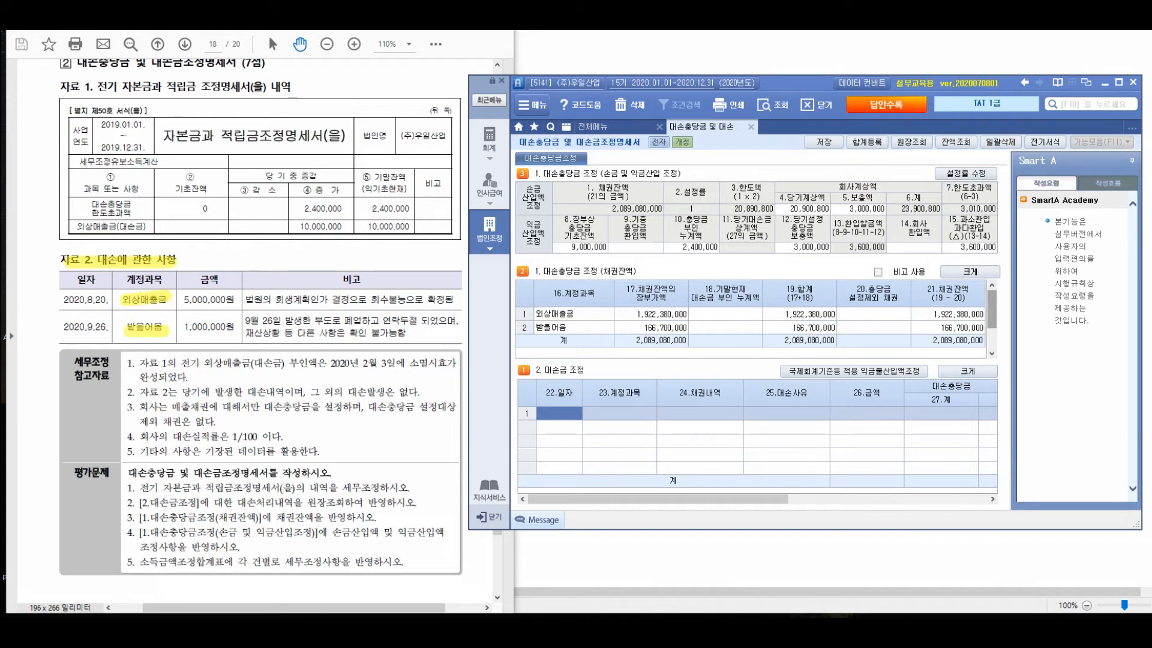
drag(247, 299, 385, 298)
drag(295, 321, 376, 321)
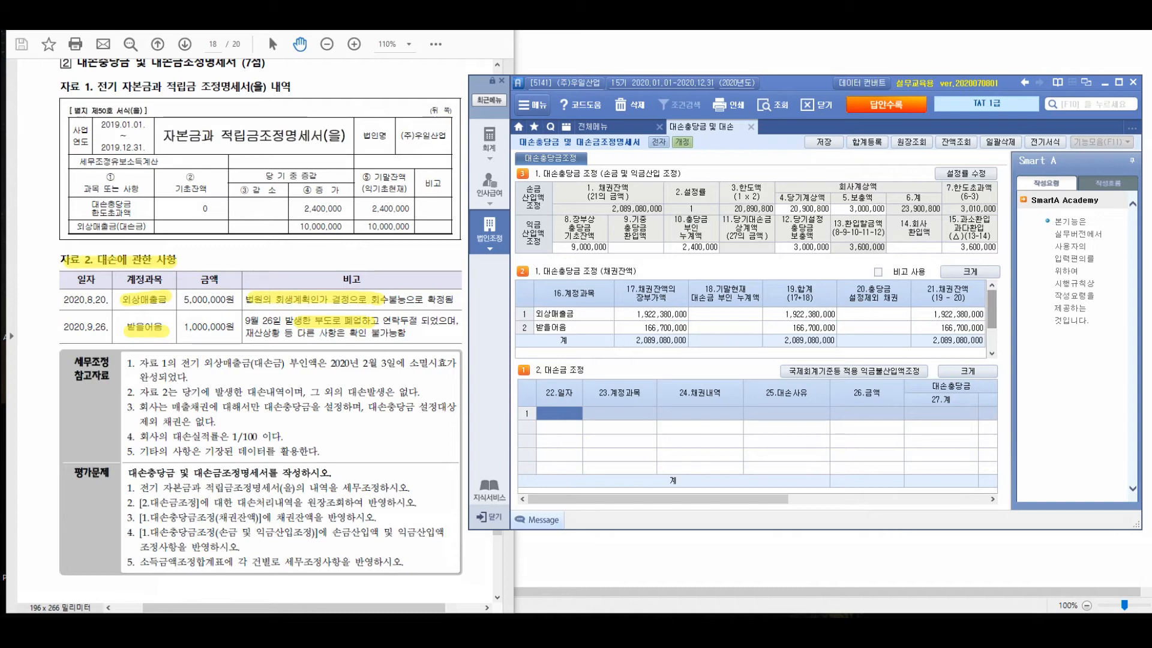
Start the first row of 2. 대손금 조정 with date 08-20, account 외상매출금 and 채권내역 매출채권.
text(1008)
key(Return)
click(560, 413)
text(0820)
key(Return)
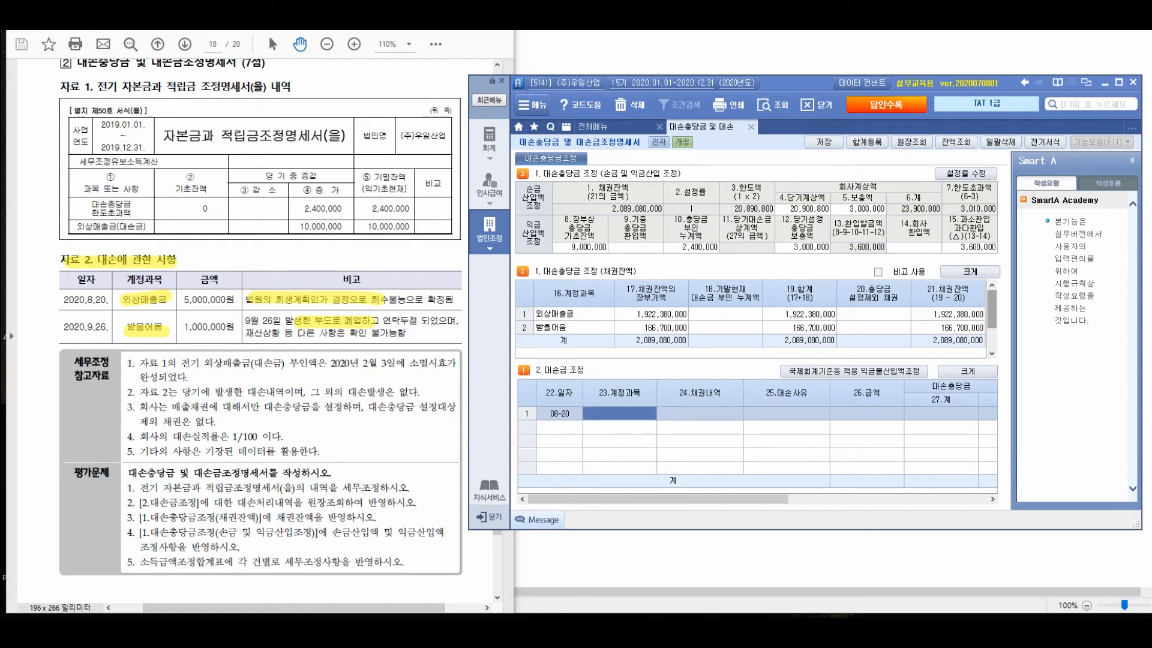
text(5)
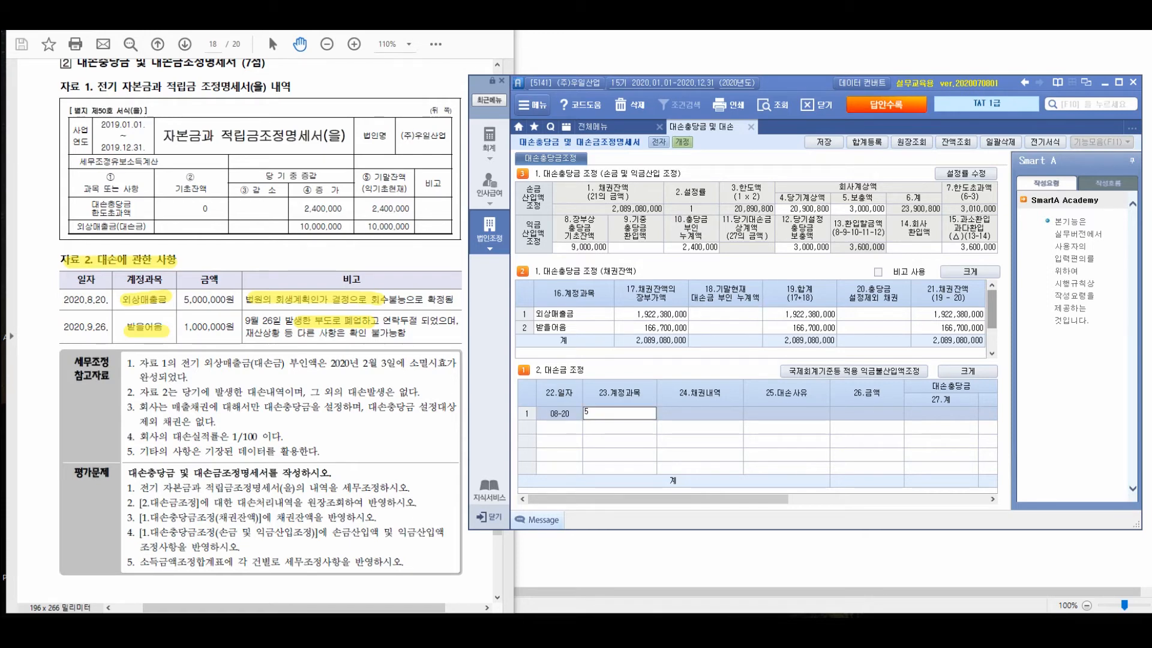
text(08)
key(Return)
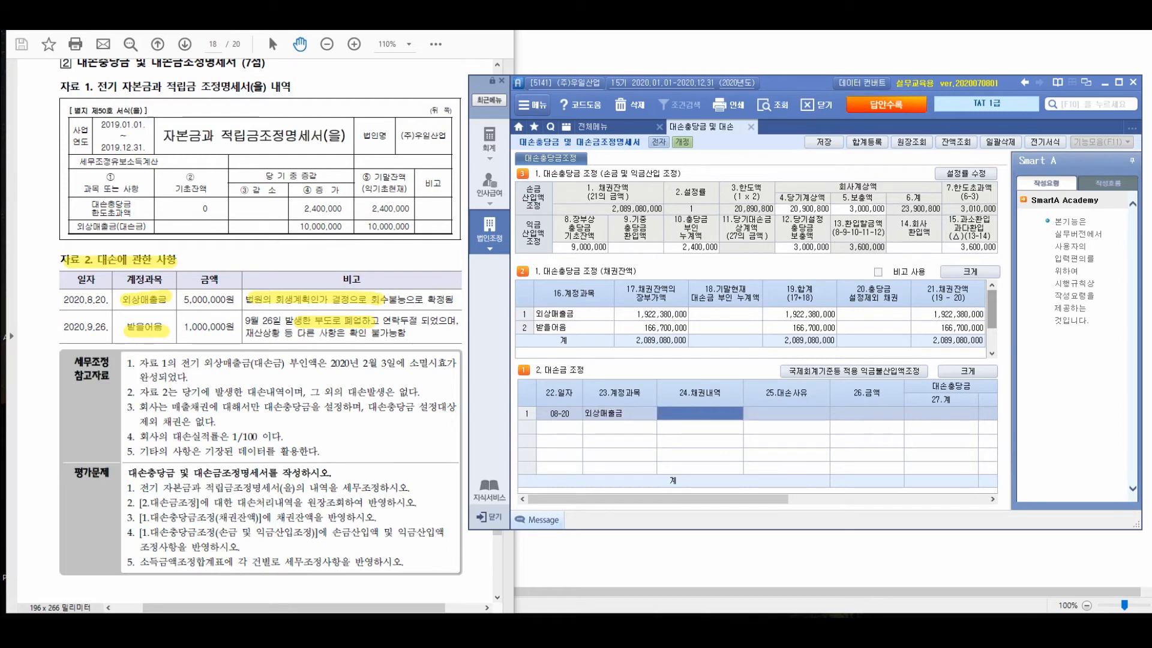
text(매출채권)
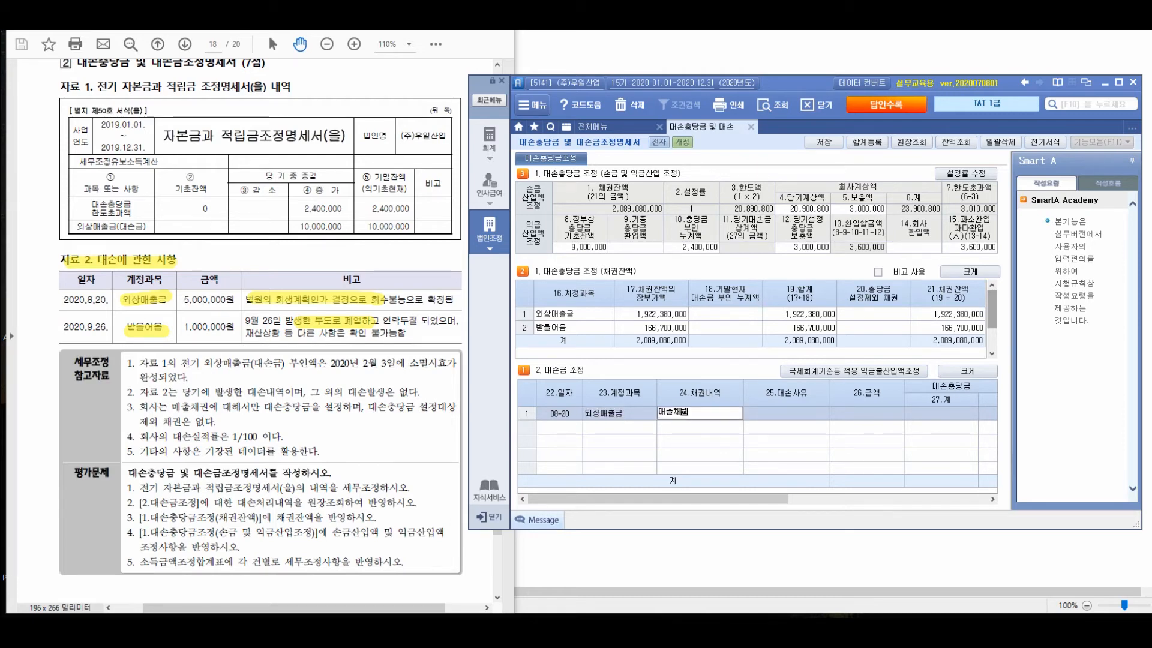
key(Return)
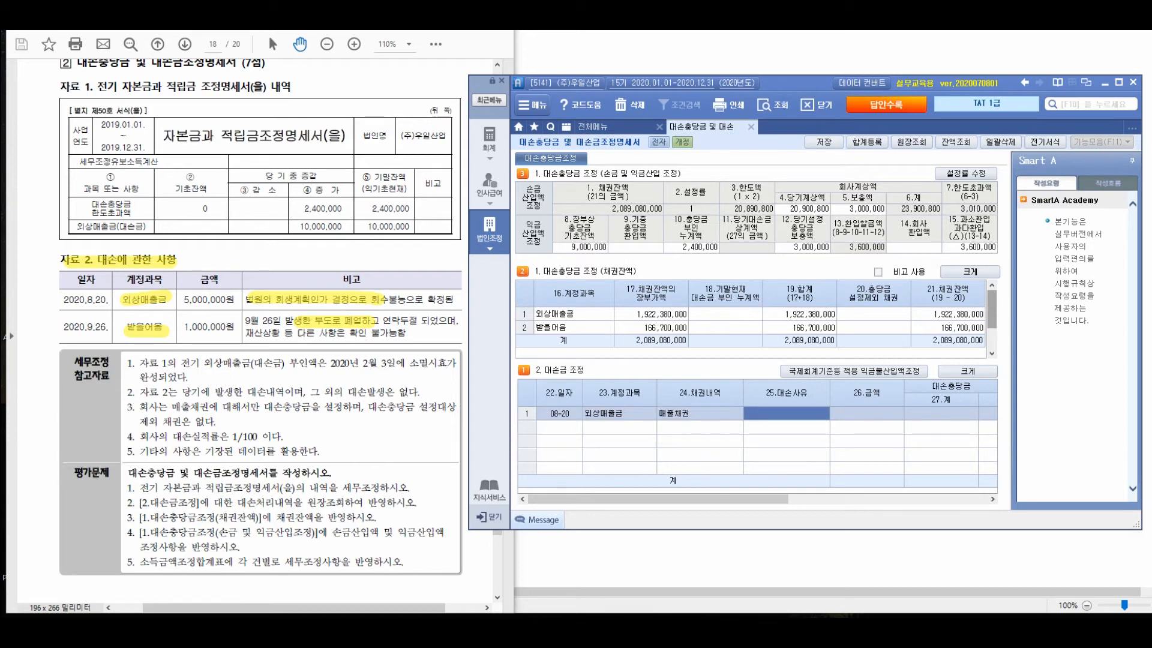
Enter 법원의 회생계획인가 as the 대손사유 of the 08-20 외상매출금 row.
text(법원의 회)
text(생계)
text(회)
text(ㄱ이)
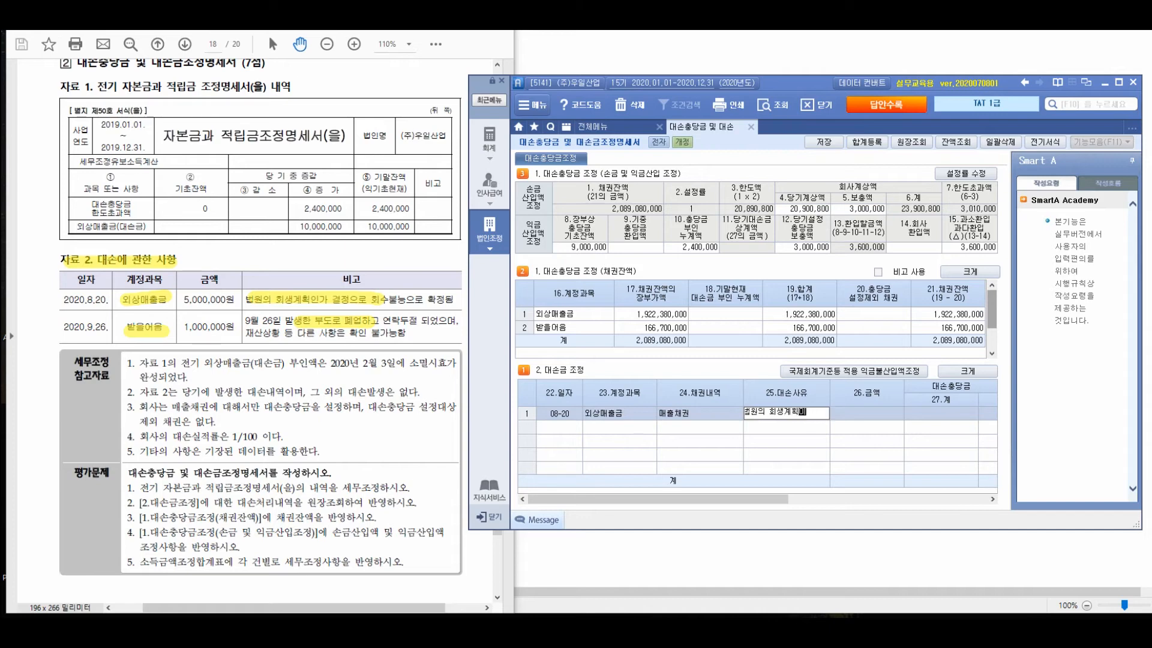
text(ㄴ가)
key(Return)
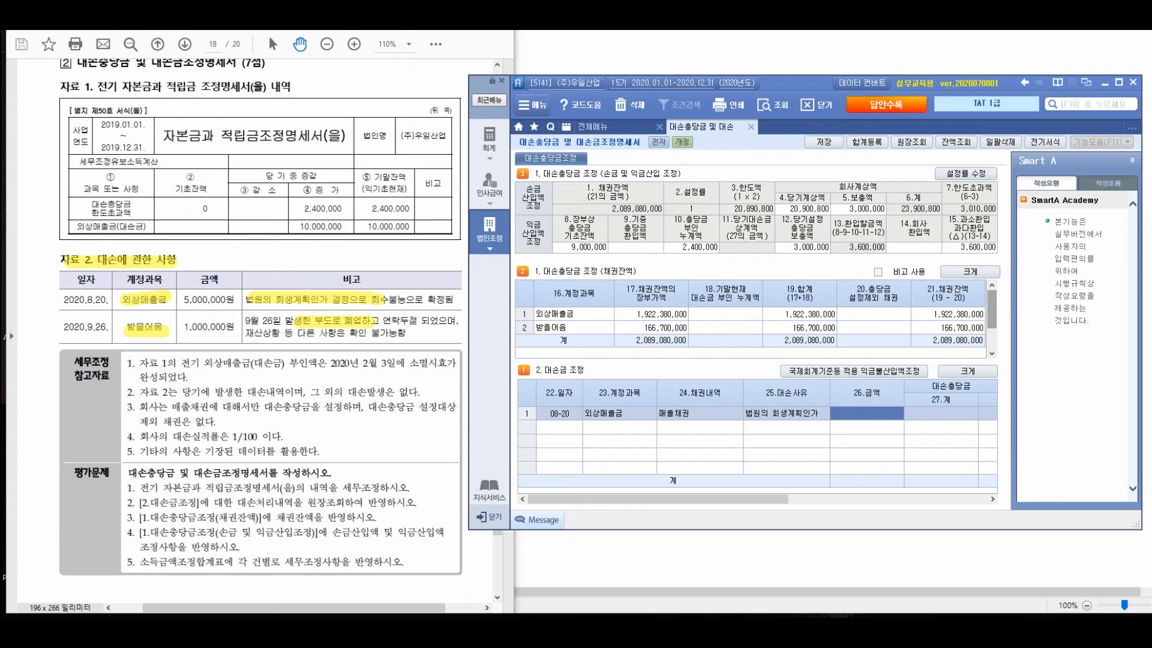
Enter 5,000,000 as both 26.금액 and 대손충당금 28.시인액 for the 외상매출금 row and complete the row.
drag(658, 499, 782, 499)
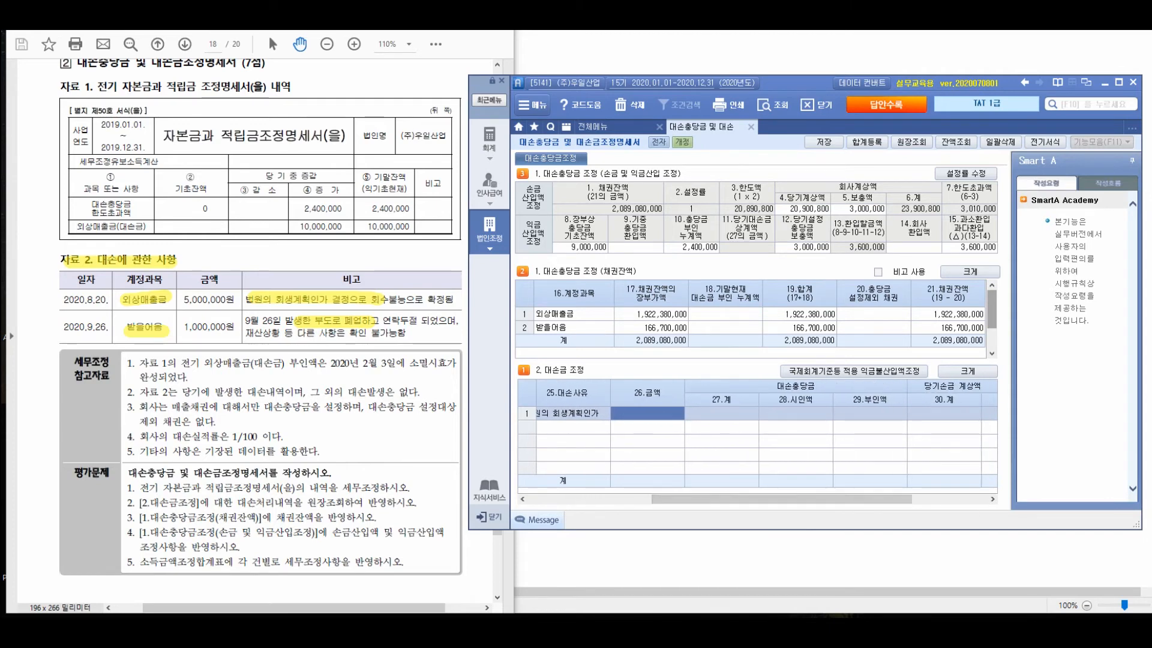
text(5000000)
key(Return)
text(5000000)
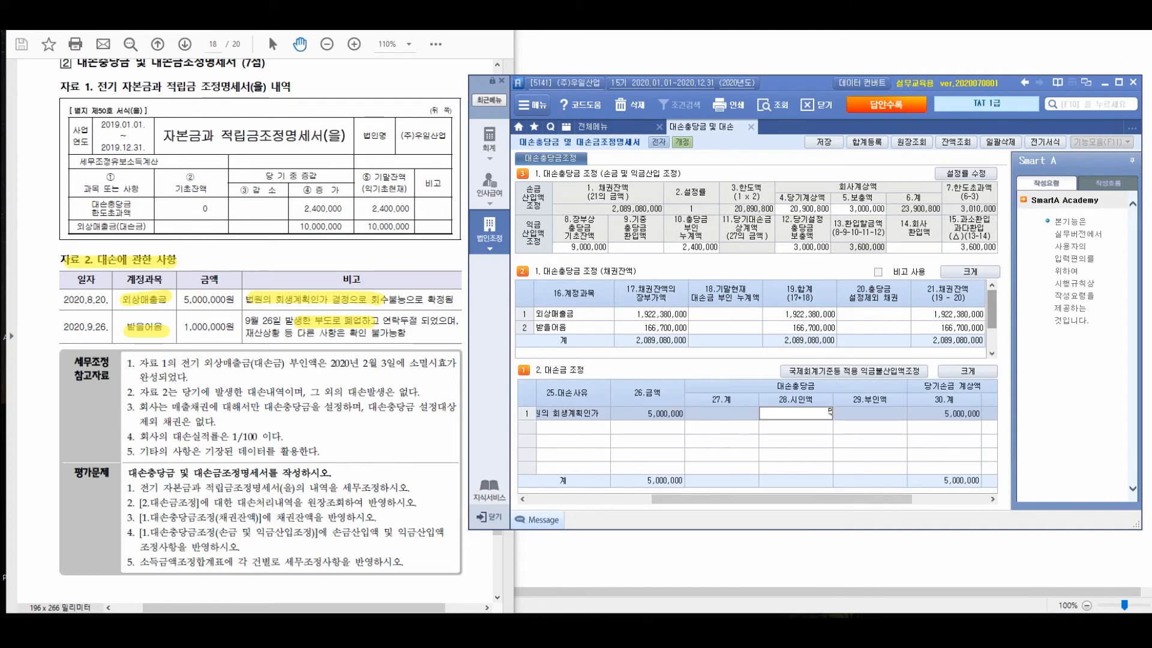
key(Return)
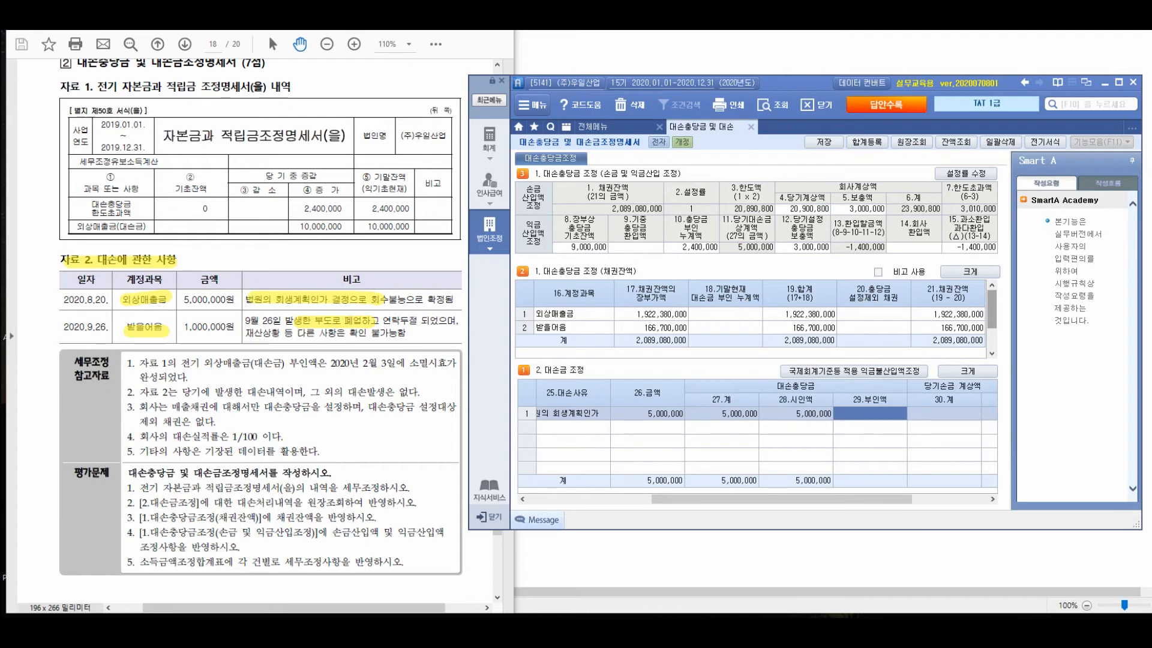
click(795, 413)
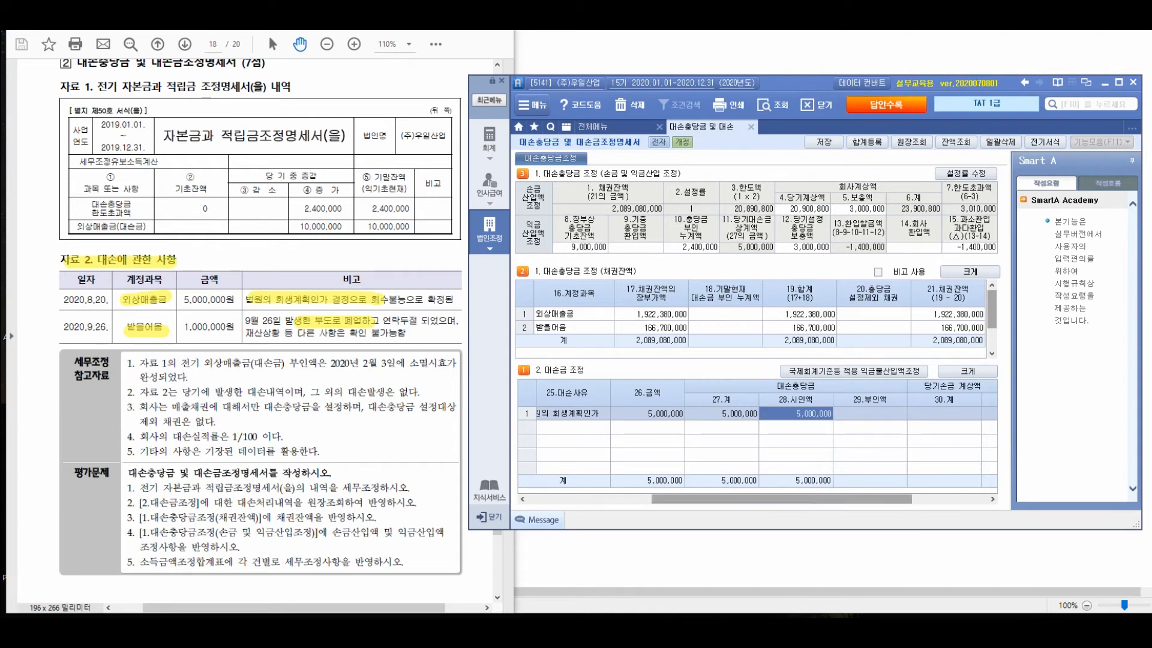
drag(780, 499, 855, 499)
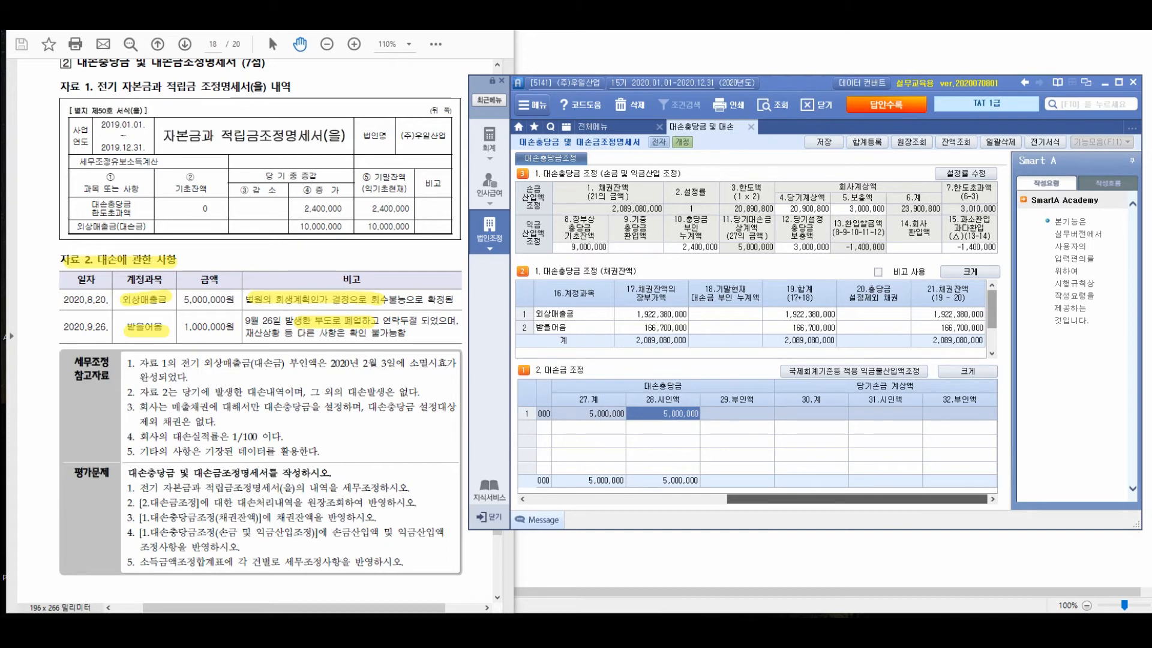
key(Return)
key(Return)
key(Return)
key(Return)
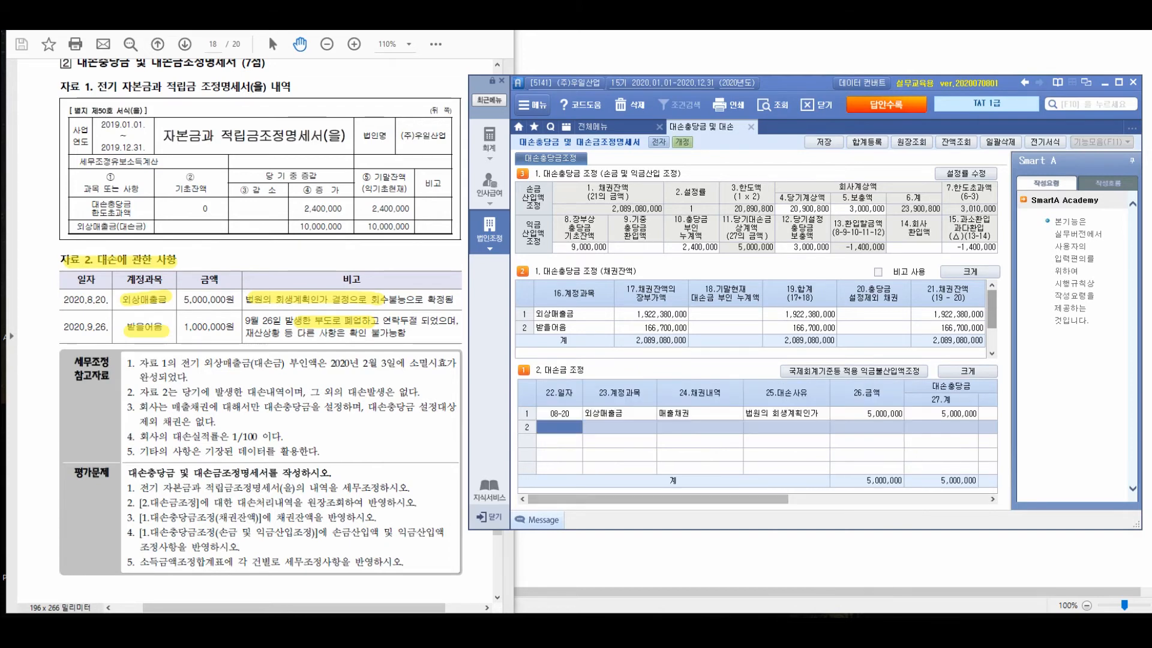
Add a second 대손금 조정 row with date 09-26, account 받을어음, 채권내역 매출채권 and 대손사유 부도.
text(0926)
key(Return)
text(110)
key(Return)
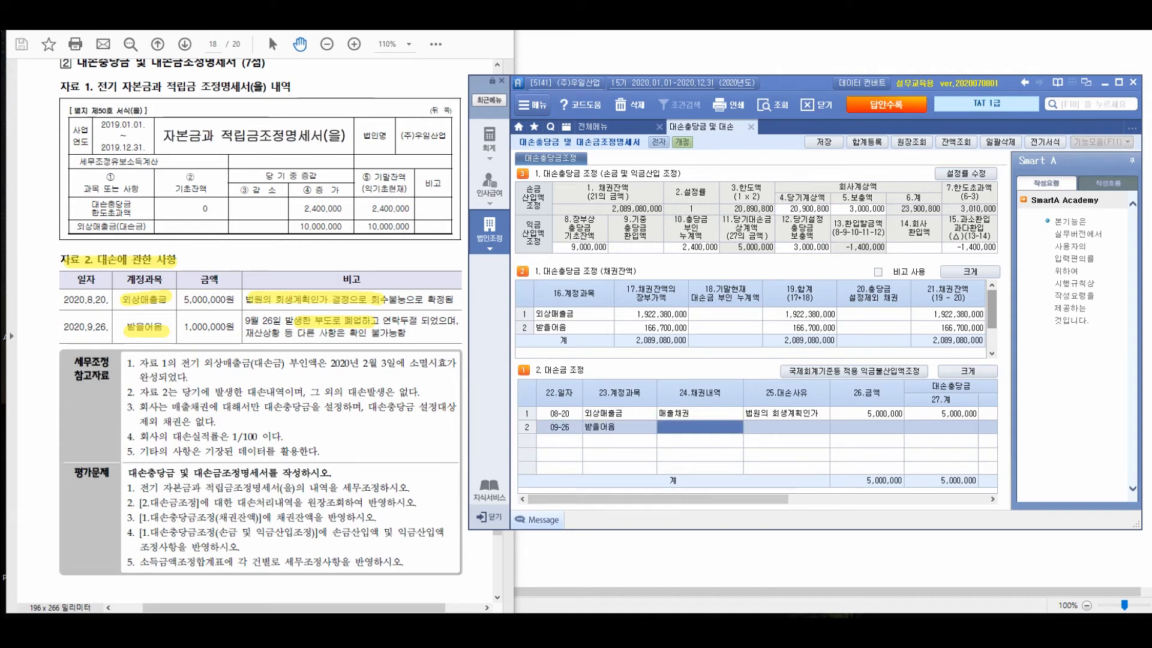
text(매출채권)
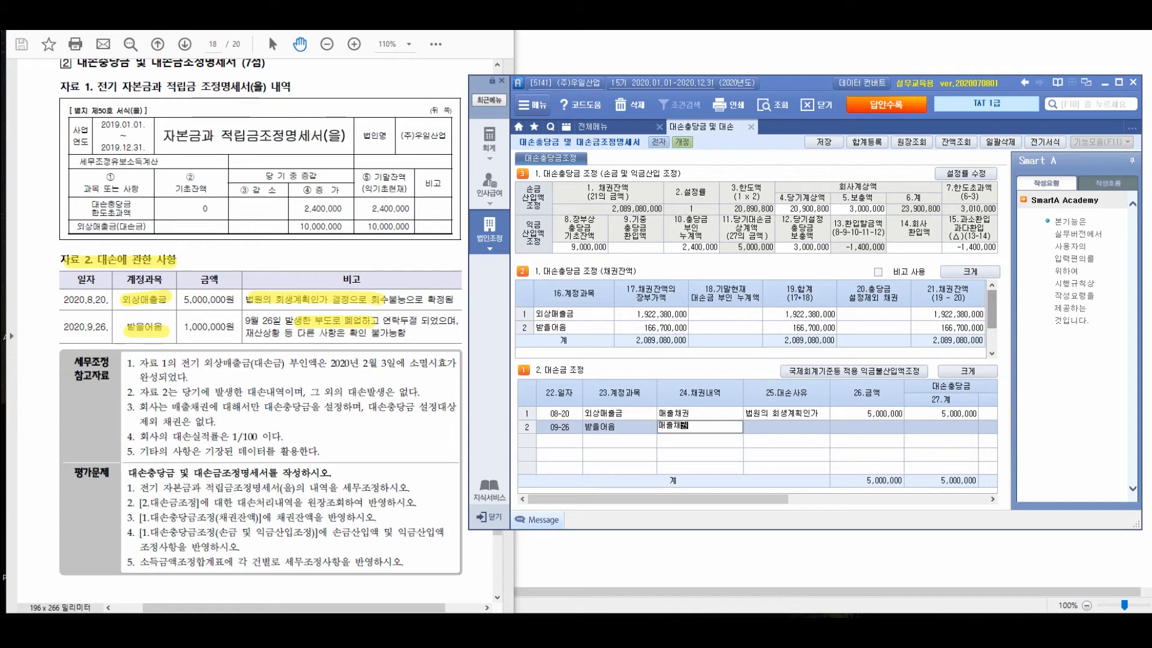
key(Return)
text(부도)
key(Return)
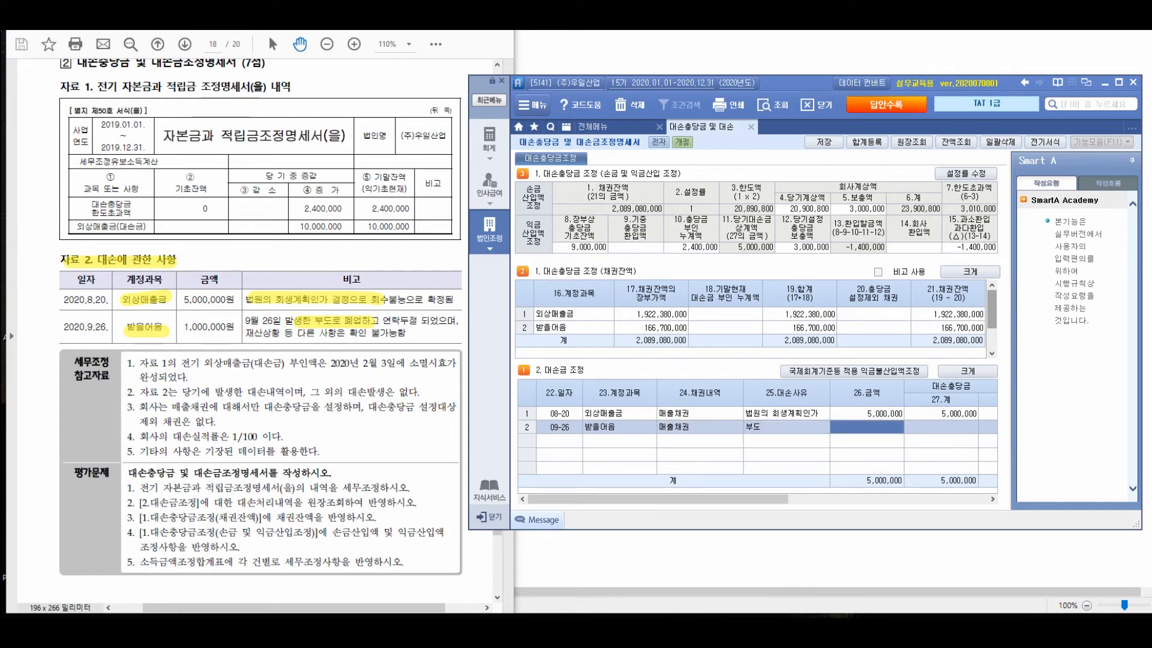
Enter 1,000,000 as both 26.금액 and 대손충당금 29.부인액 for the 받을어음 row.
text(1000000)
key(Return)
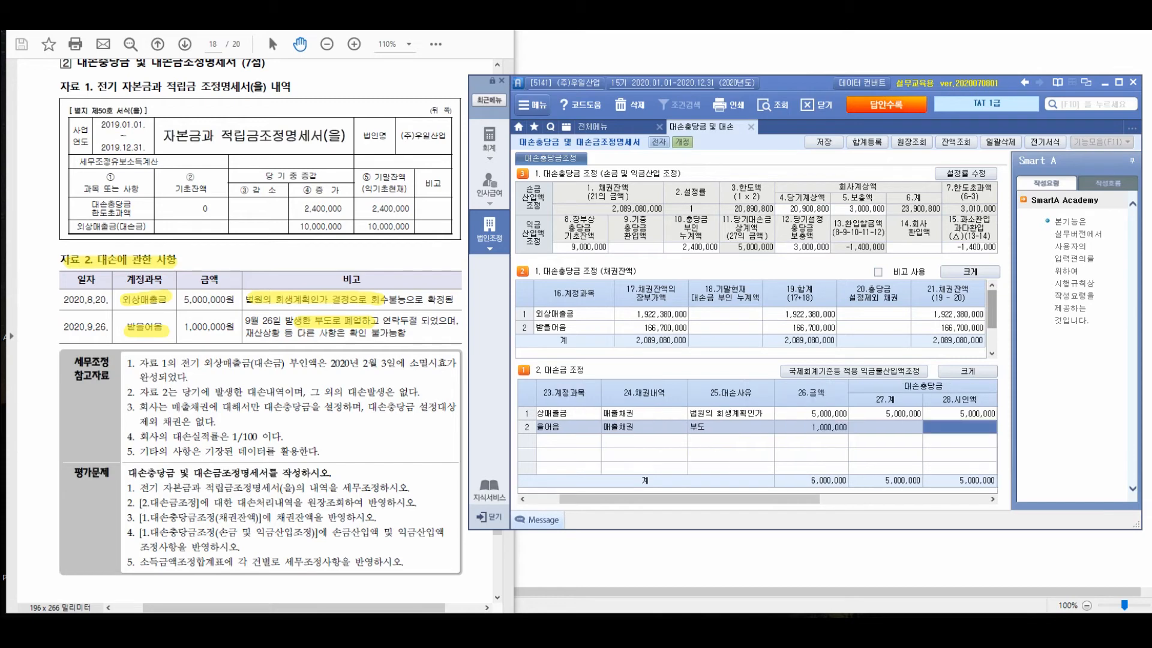
key(Return)
text(1000000)
key(Return)
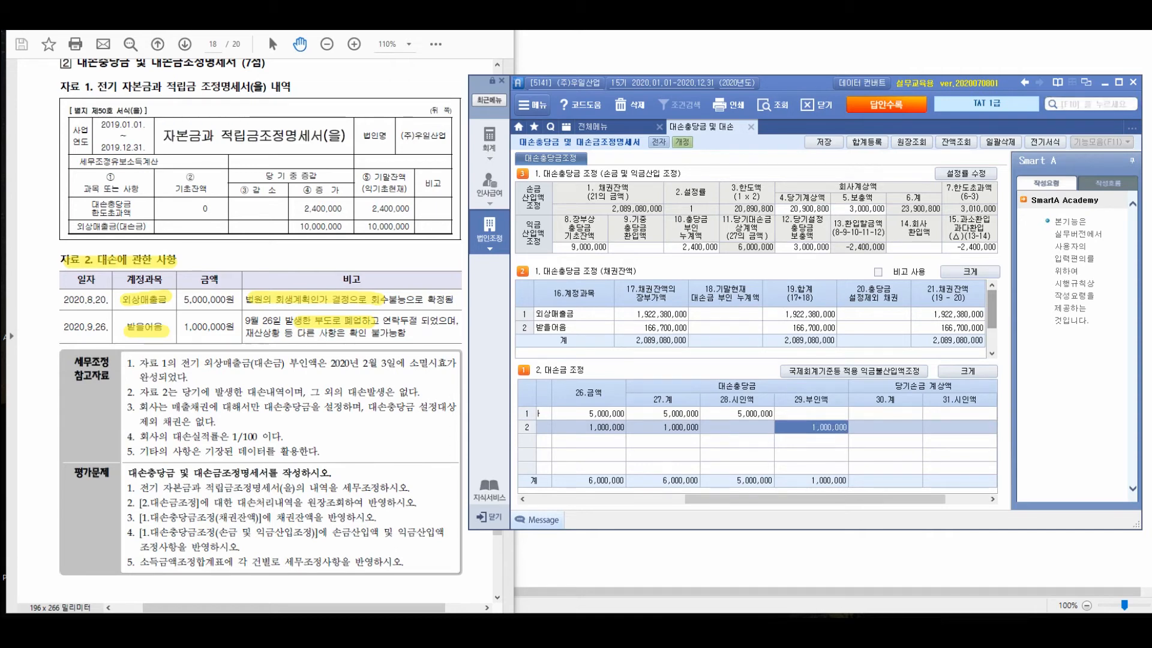
mouse_move(299, 296)
mouse_down()
mouse_move(277, 308)
mouse_move(335, 179)
mouse_up()
drag(393, 153, 389, 201)
drag(406, 149, 395, 233)
drag(400, 193, 417, 207)
mouse_move(435, 165)
mouse_down()
mouse_move(424, 205)
mouse_move(454, 193)
mouse_up()
mouse_move(466, 166)
mouse_down()
mouse_move(490, 191)
mouse_move(534, 201)
mouse_up()
mouse_move(551, 158)
mouse_down()
mouse_move(576, 223)
mouse_move(600, 210)
mouse_up()
mouse_move(497, 238)
mouse_down()
mouse_move(491, 277)
mouse_move(528, 305)
mouse_up()
mouse_move(531, 264)
mouse_down()
mouse_move(573, 288)
mouse_move(587, 277)
mouse_up()
mouse_move(601, 247)
mouse_down()
mouse_move(603, 293)
mouse_move(618, 277)
mouse_up()
drag(627, 248, 632, 294)
mouse_move(642, 259)
mouse_down()
mouse_move(669, 261)
mouse_move(668, 277)
mouse_up()
drag(650, 252, 671, 286)
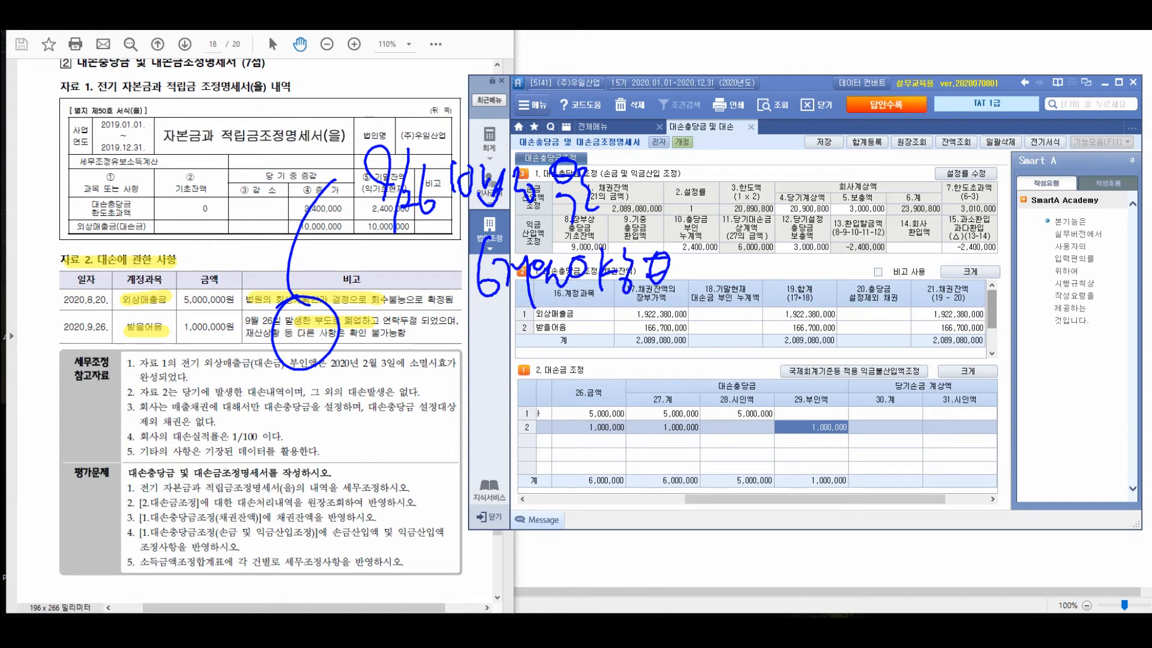
drag(701, 255, 744, 286)
drag(771, 235, 776, 312)
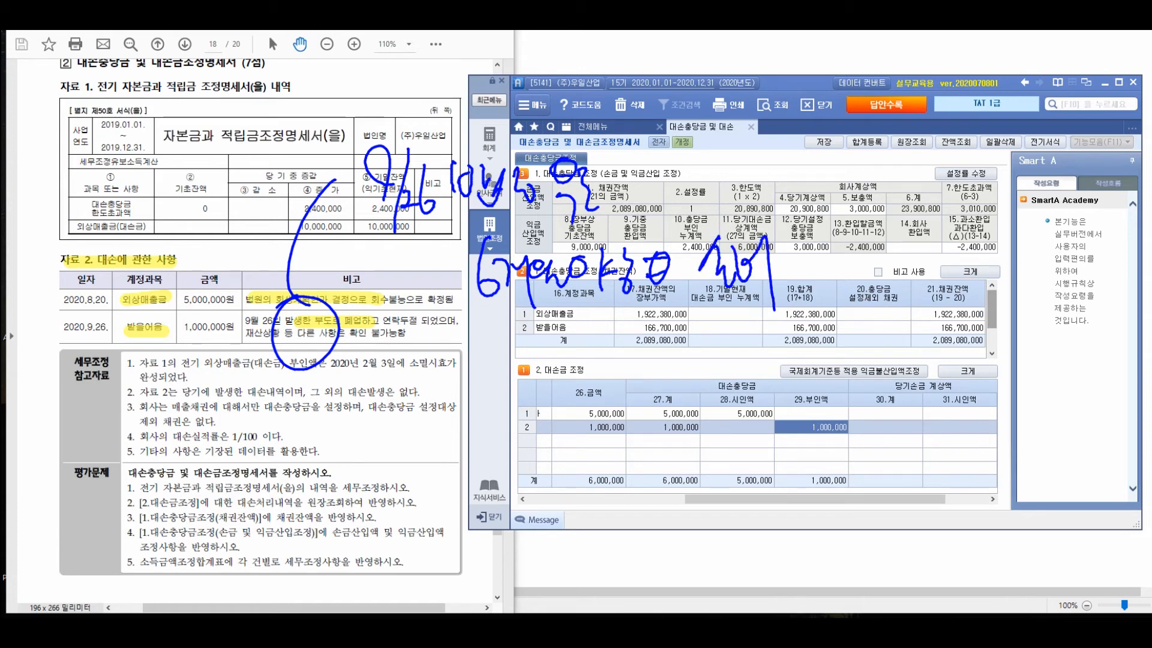
mouse_move(509, 342)
mouse_down()
mouse_move(489, 378)
mouse_move(517, 379)
mouse_up()
drag(541, 346, 544, 409)
drag(565, 365, 584, 386)
drag(600, 342, 616, 367)
drag(612, 353, 588, 384)
drag(651, 357, 673, 360)
drag(653, 372, 683, 371)
mouse_move(738, 336)
mouse_down()
mouse_move(715, 363)
mouse_move(745, 379)
mouse_up()
drag(744, 339, 766, 385)
mouse_move(774, 347)
mouse_down()
mouse_move(791, 378)
mouse_move(770, 375)
mouse_up()
mouse_move(701, 409)
mouse_down()
mouse_move(729, 441)
mouse_move(756, 412)
mouse_move(759, 444)
mouse_up()
drag(760, 395, 779, 427)
mouse_move(769, 411)
mouse_down()
mouse_move(788, 441)
mouse_move(807, 437)
mouse_up()
mouse_move(810, 414)
mouse_down()
mouse_move(822, 431)
mouse_move(844, 423)
mouse_up()
mouse_move(830, 467)
mouse_down()
mouse_move(867, 432)
mouse_move(829, 475)
mouse_up()
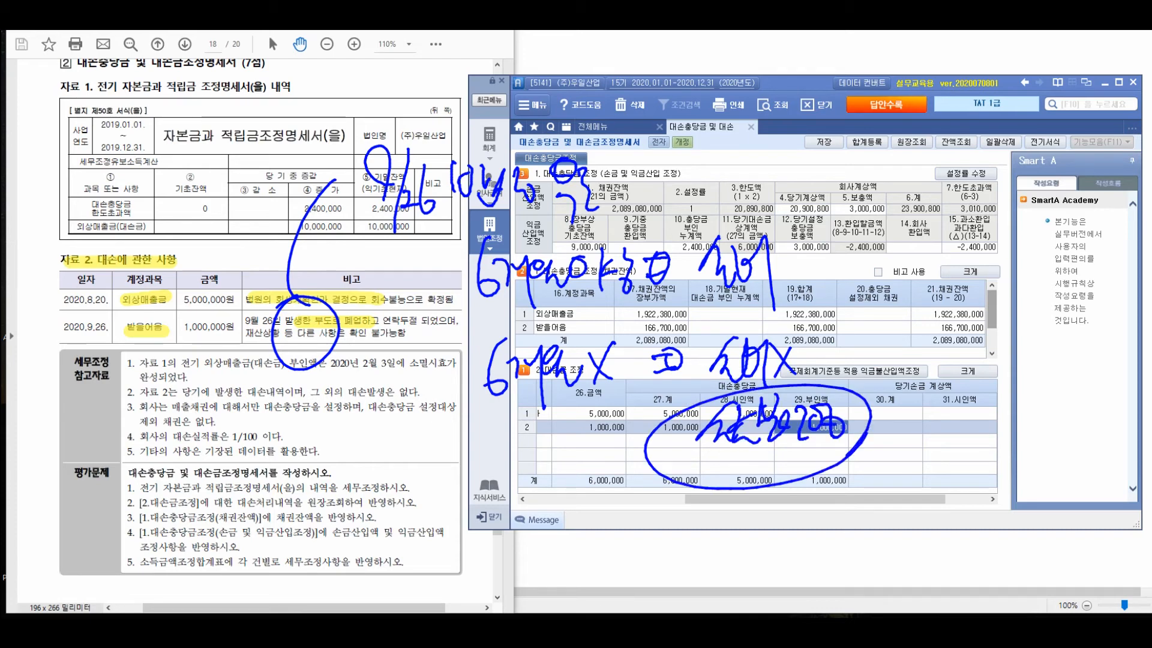
mouse_move(183, 396)
mouse_down()
mouse_move(207, 476)
mouse_move(225, 459)
mouse_up()
mouse_move(260, 431)
mouse_down()
mouse_move(258, 462)
mouse_move(273, 433)
mouse_up()
mouse_move(294, 418)
mouse_down()
mouse_move(295, 487)
mouse_move(339, 471)
mouse_up()
drag(273, 512, 277, 540)
drag(287, 508, 293, 528)
drag(305, 485, 306, 560)
mouse_move(312, 516)
mouse_down()
mouse_move(327, 534)
mouse_move(348, 533)
mouse_up()
drag(367, 423, 369, 461)
mouse_move(375, 420)
mouse_down()
mouse_move(396, 453)
mouse_move(395, 486)
mouse_up()
drag(420, 444, 414, 469)
mouse_move(369, 395)
mouse_down()
mouse_move(441, 480)
mouse_move(384, 396)
mouse_up()
mouse_move(427, 538)
mouse_down()
mouse_move(465, 532)
mouse_move(463, 549)
mouse_up()
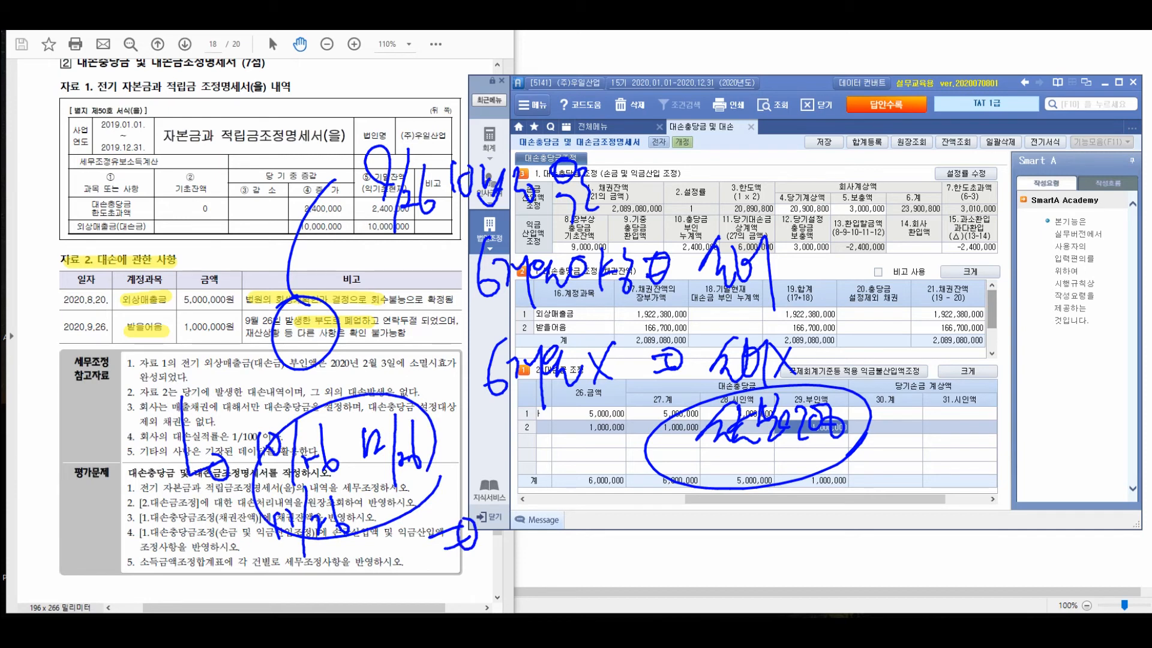
mouse_move(543, 504)
mouse_down()
mouse_move(547, 555)
mouse_move(569, 540)
mouse_up()
mouse_move(573, 501)
mouse_down()
mouse_move(591, 547)
mouse_move(606, 534)
mouse_move(631, 543)
mouse_up()
drag(645, 511, 543, 543)
drag(627, 487, 547, 531)
drag(702, 464, 896, 423)
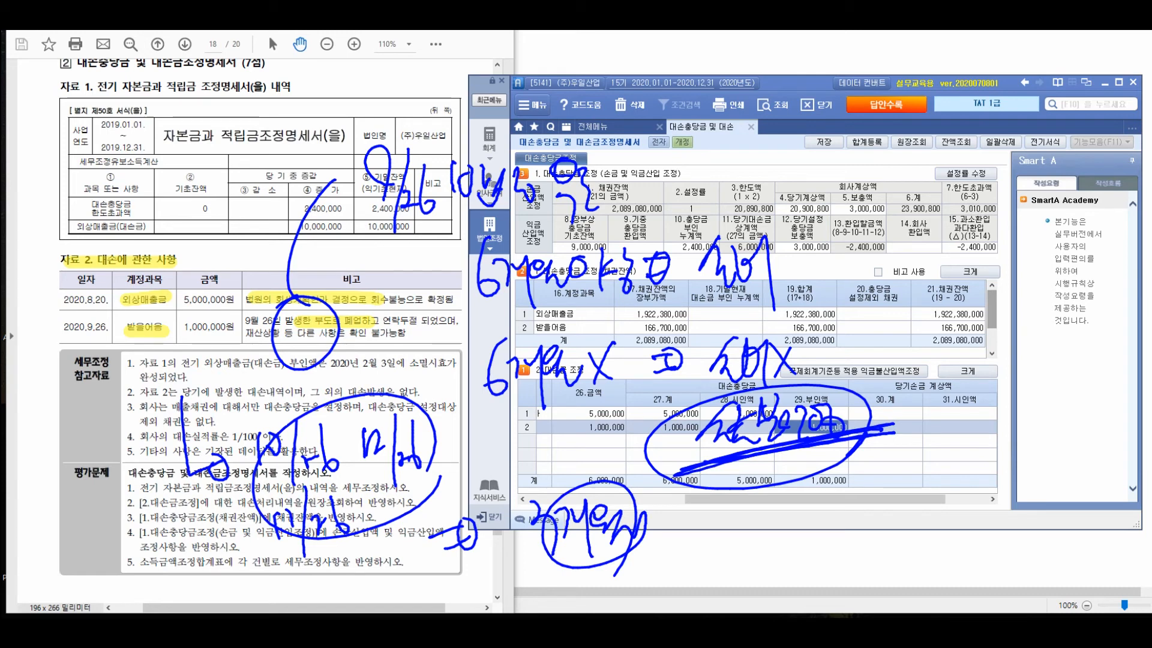
key(Escape)
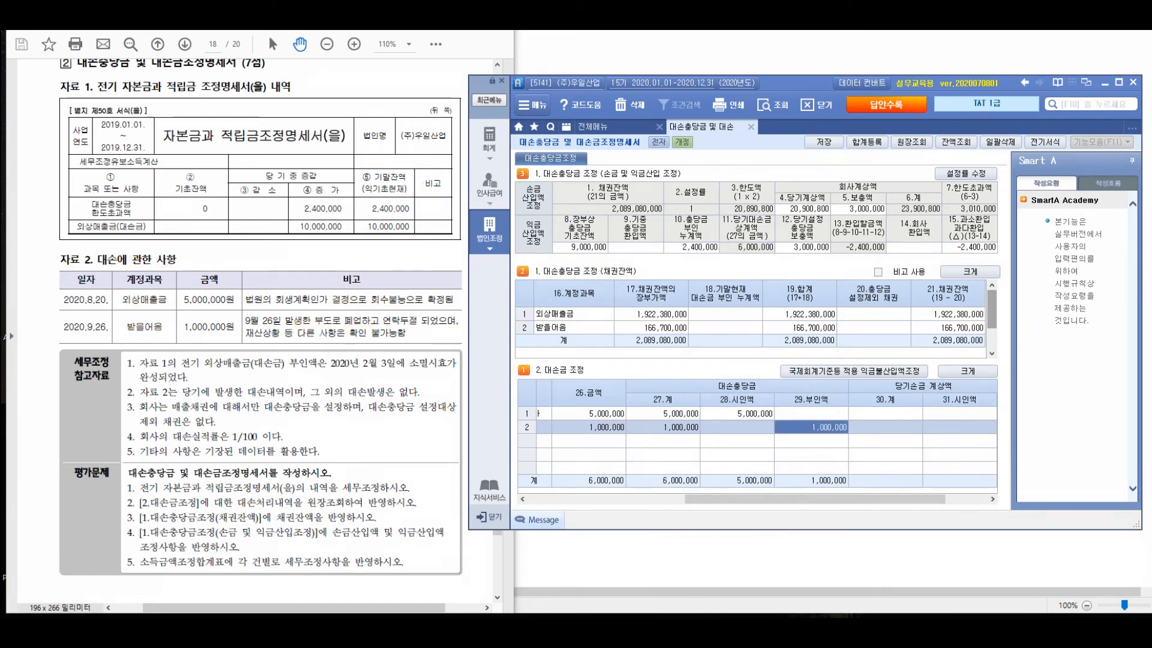
Enter 1,000,000 as 18.기말현재 대손금 부인 누계액 for 받을어음 in the 채권잔액 table.
click(725, 328)
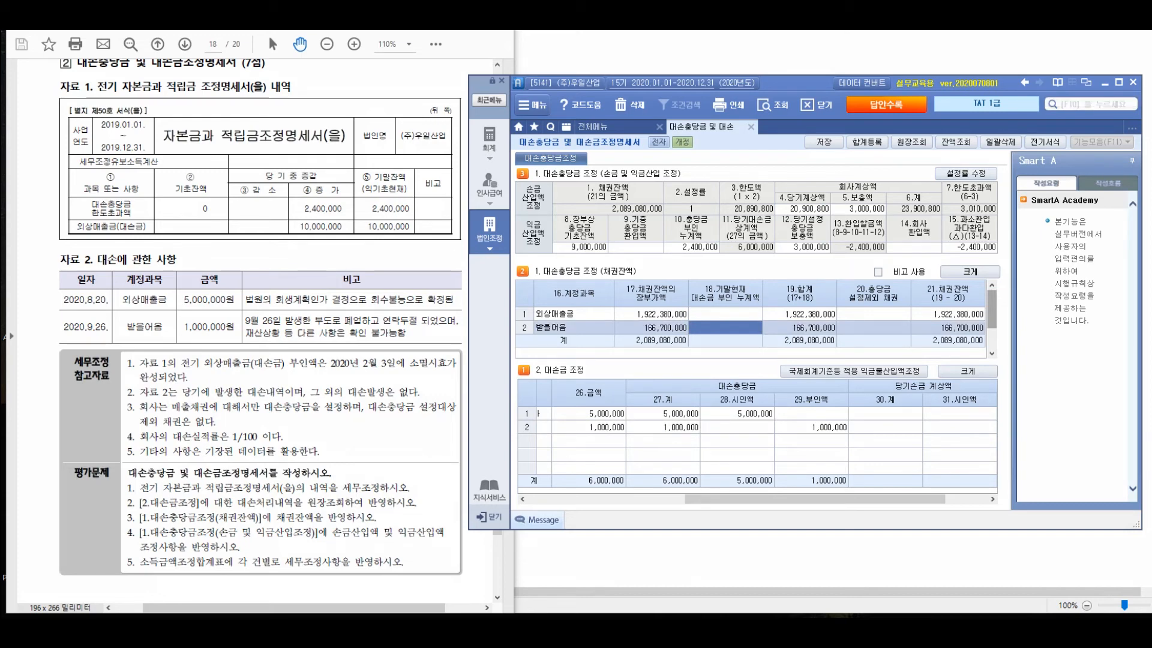
mouse_move(750, 251)
mouse_down()
mouse_move(696, 298)
mouse_move(711, 264)
mouse_move(795, 295)
mouse_move(798, 333)
mouse_up()
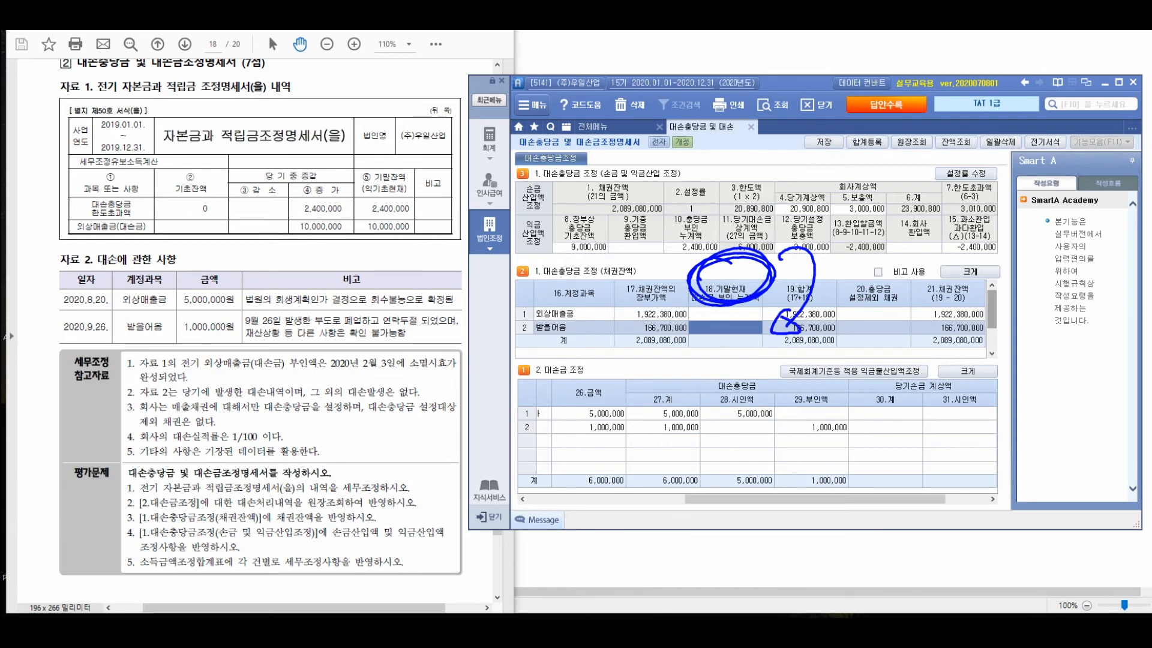
key(Escape)
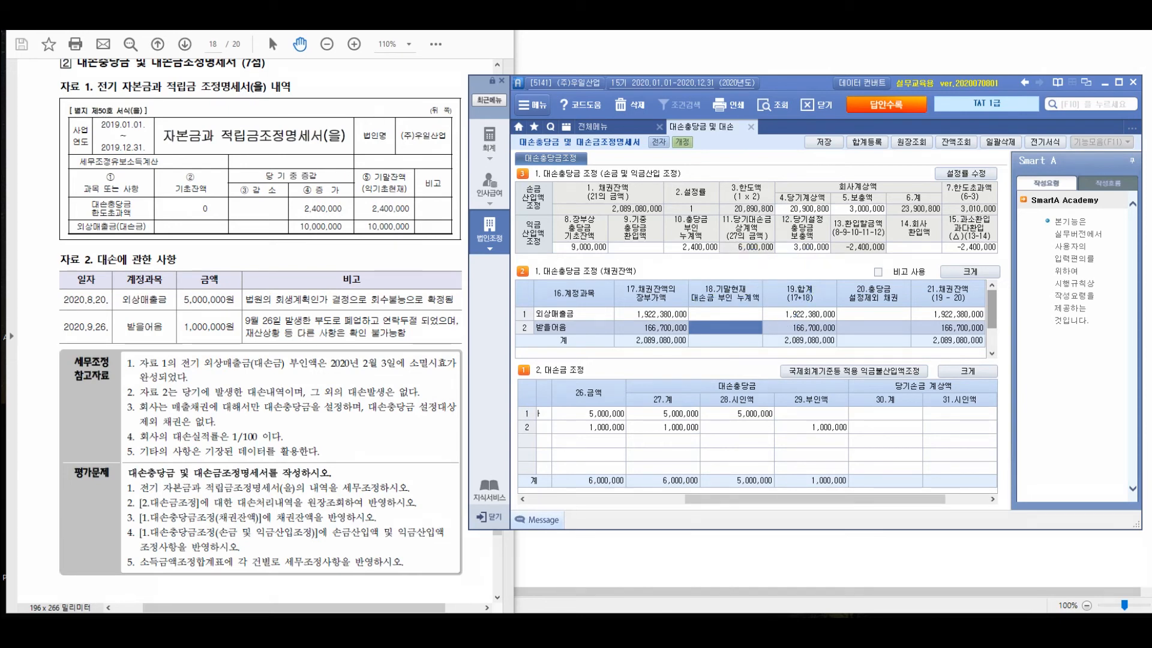
text(1000000)
key(Return)
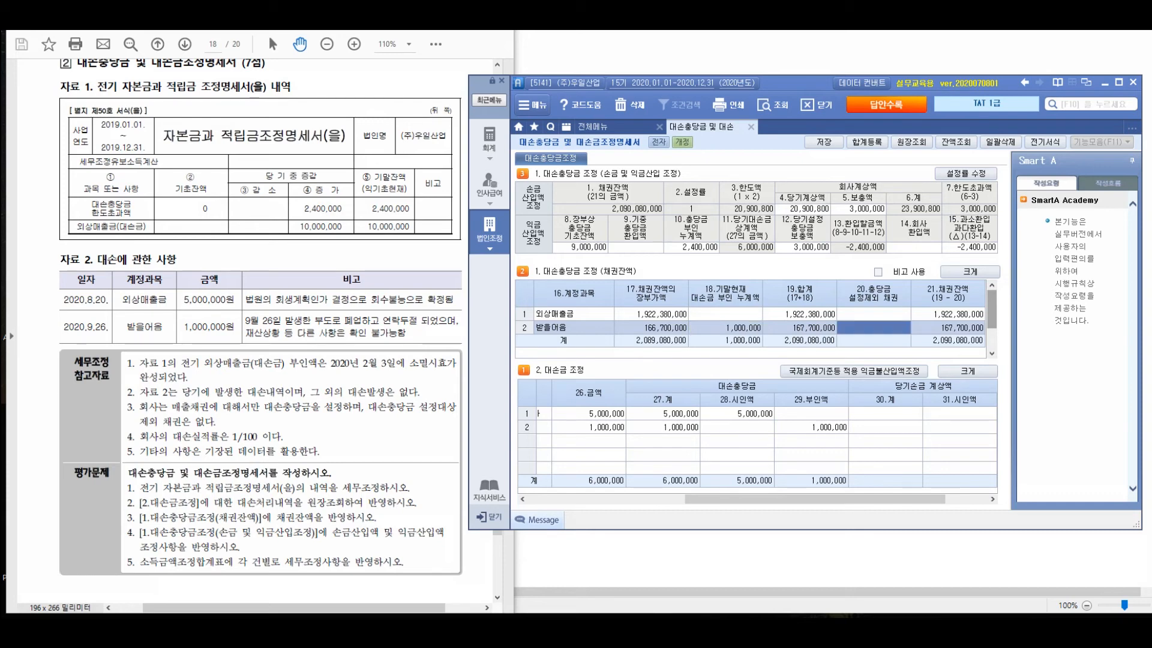
click(725, 328)
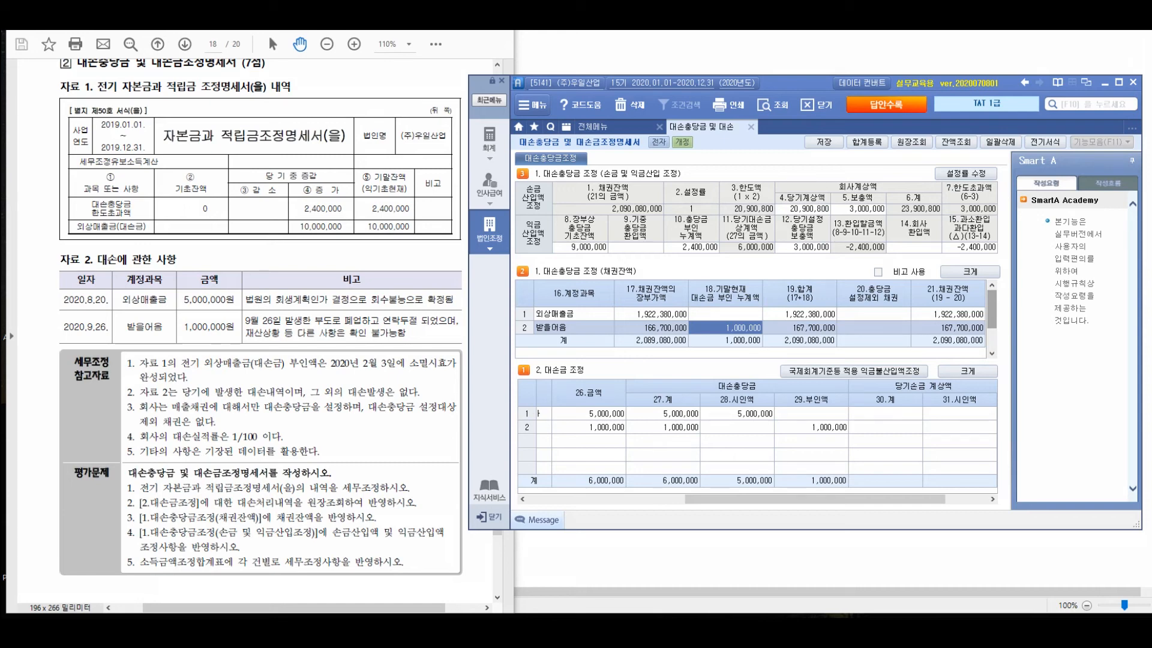
mouse_move(421, 205)
mouse_down()
mouse_move(478, 200)
mouse_move(549, 229)
mouse_move(582, 228)
mouse_move(630, 222)
mouse_move(658, 188)
mouse_move(688, 219)
mouse_move(602, 273)
mouse_move(637, 251)
mouse_move(697, 249)
mouse_up()
mouse_move(361, 246)
mouse_down()
mouse_move(363, 360)
mouse_move(373, 337)
mouse_up()
mouse_move(336, 399)
mouse_down()
mouse_move(354, 420)
mouse_move(375, 384)
mouse_move(471, 420)
mouse_move(492, 375)
mouse_move(521, 390)
mouse_move(555, 378)
mouse_up()
mouse_move(178, 176)
mouse_down()
mouse_move(153, 235)
mouse_move(230, 226)
mouse_up()
drag(228, 186, 273, 210)
mouse_move(180, 249)
mouse_down()
mouse_move(156, 300)
mouse_move(309, 240)
mouse_up()
drag(823, 396, 837, 390)
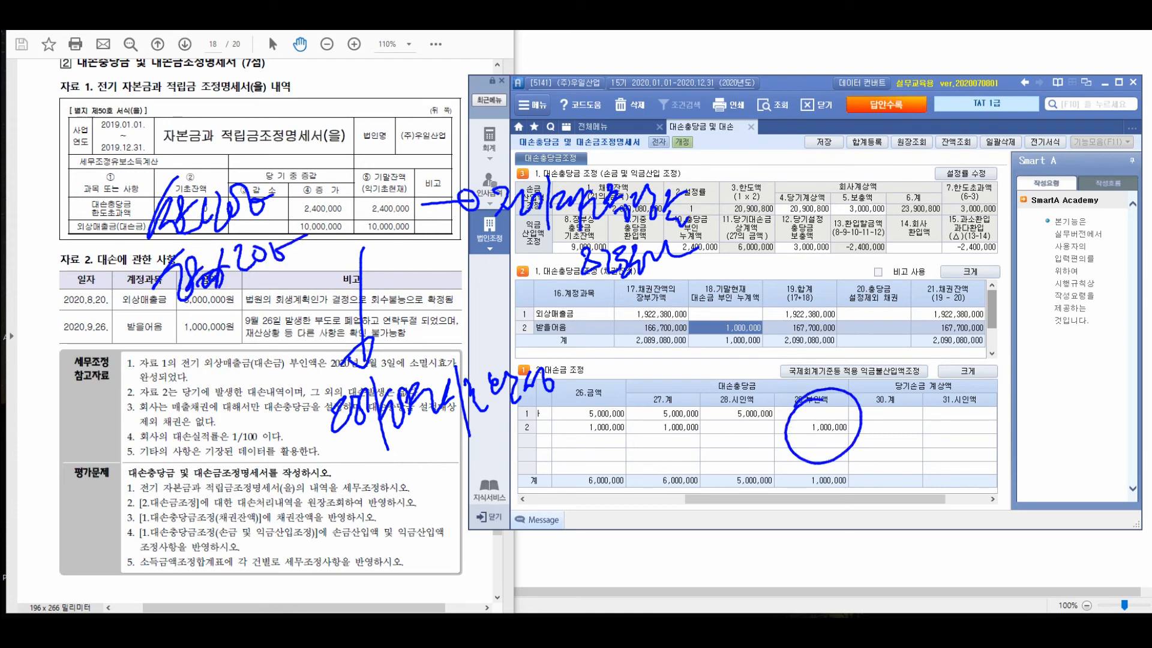
mouse_move(738, 468)
mouse_down()
mouse_move(744, 517)
mouse_move(765, 497)
mouse_move(841, 498)
mouse_move(879, 468)
mouse_move(943, 498)
mouse_move(980, 474)
mouse_move(1019, 498)
mouse_move(1036, 480)
mouse_move(1086, 513)
mouse_up()
drag(733, 556, 1050, 500)
mouse_move(887, 543)
mouse_down()
mouse_move(882, 573)
mouse_move(939, 576)
mouse_up()
mouse_move(942, 531)
mouse_down()
mouse_move(975, 555)
mouse_move(1005, 534)
mouse_move(1032, 546)
mouse_up()
mouse_move(984, 166)
mouse_down()
mouse_move(946, 207)
mouse_move(990, 166)
mouse_up()
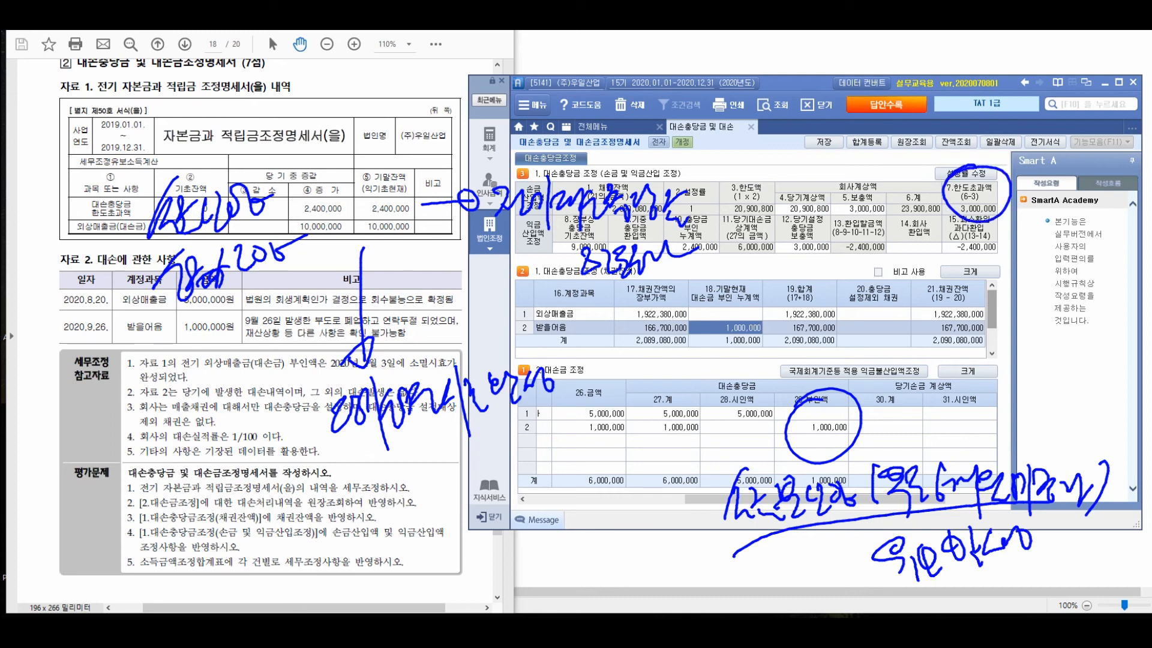
mouse_move(898, 243)
mouse_down()
mouse_move(891, 281)
mouse_move(1002, 246)
mouse_move(1030, 273)
mouse_up()
mouse_move(915, 312)
mouse_down()
mouse_move(947, 345)
mouse_move(1013, 297)
mouse_move(1049, 295)
mouse_up()
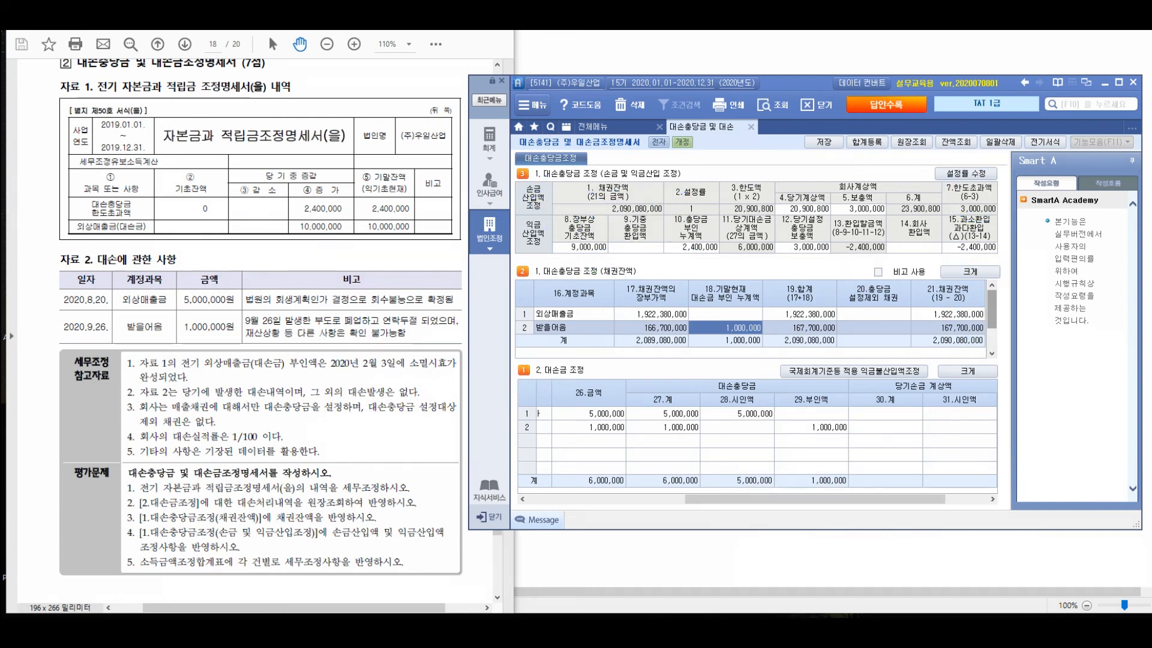
In 합계등록, register 대손충당금한도초과 as a 익금산입 및 손금불산입 item with amount 3,000,000 and 처분 유보(발생).
click(867, 143)
drag(660, 143, 206, 255)
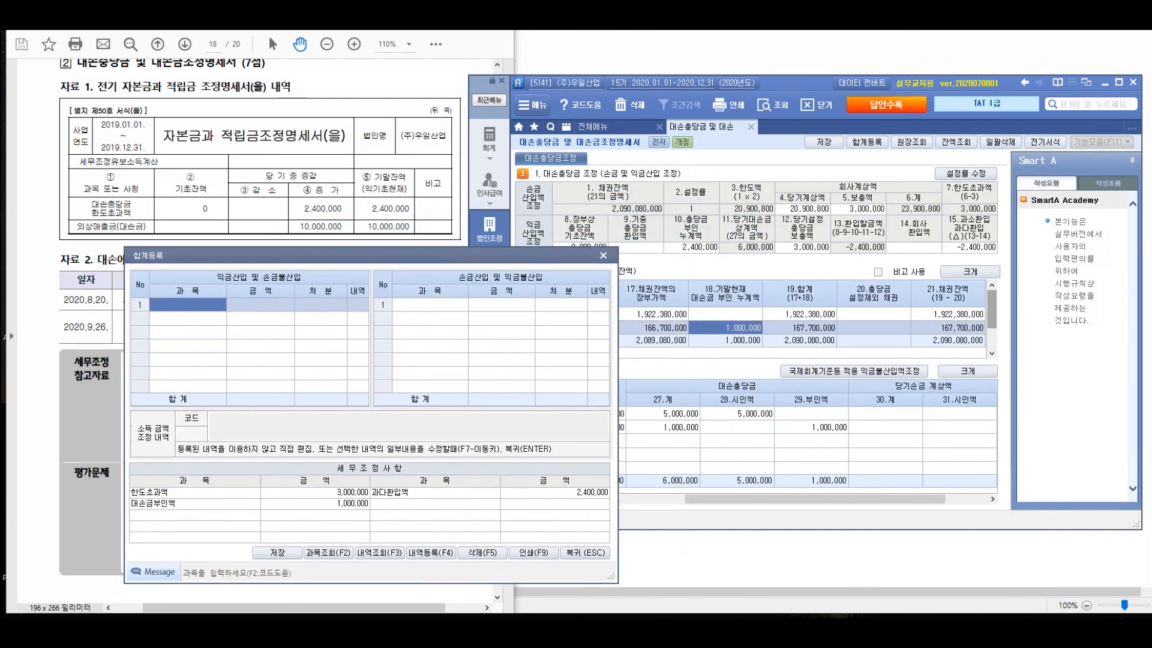
text(대손충ㄷ)
text(당금한도초과)
key(Return)
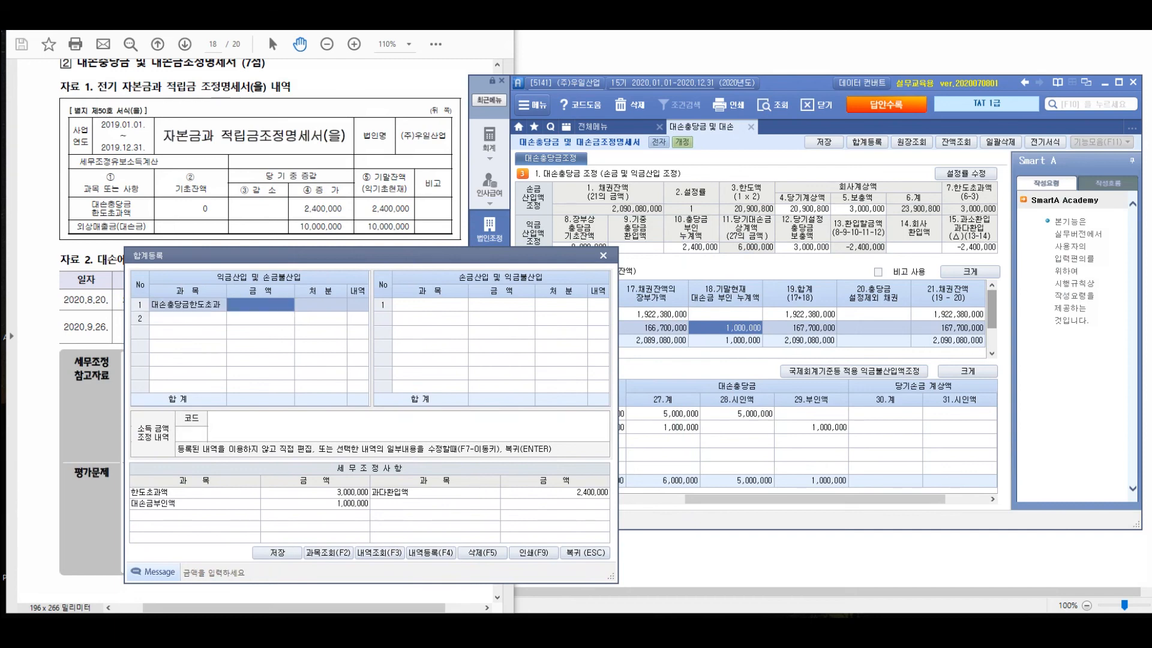
text(3000000)
key(Return)
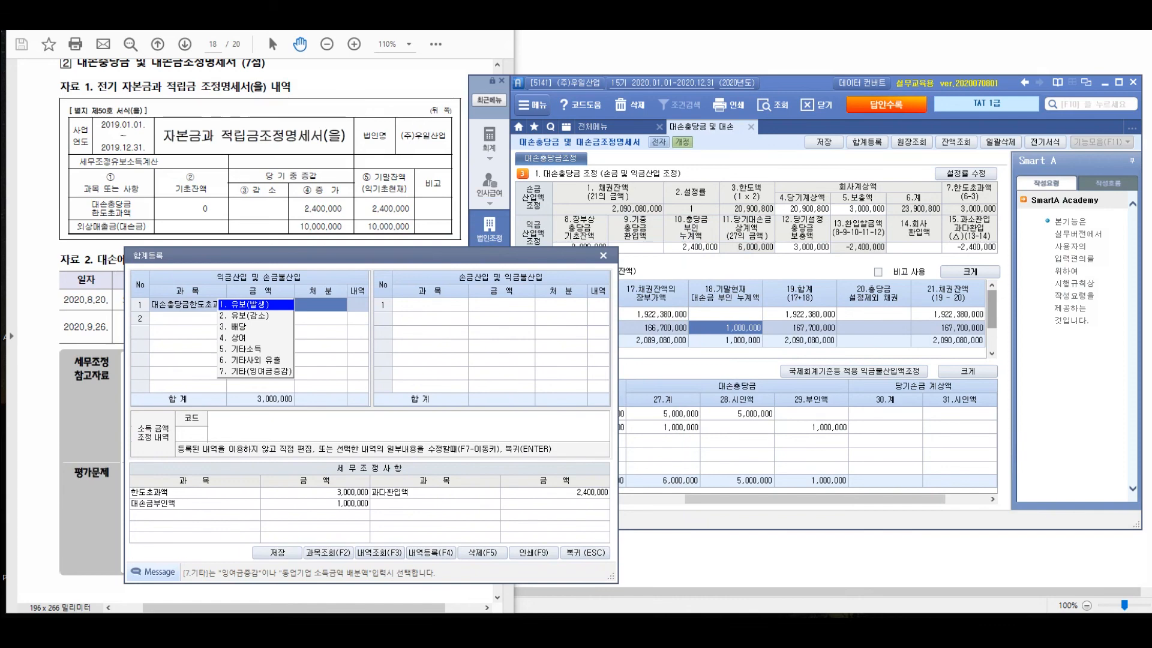
text(1)
key(Return)
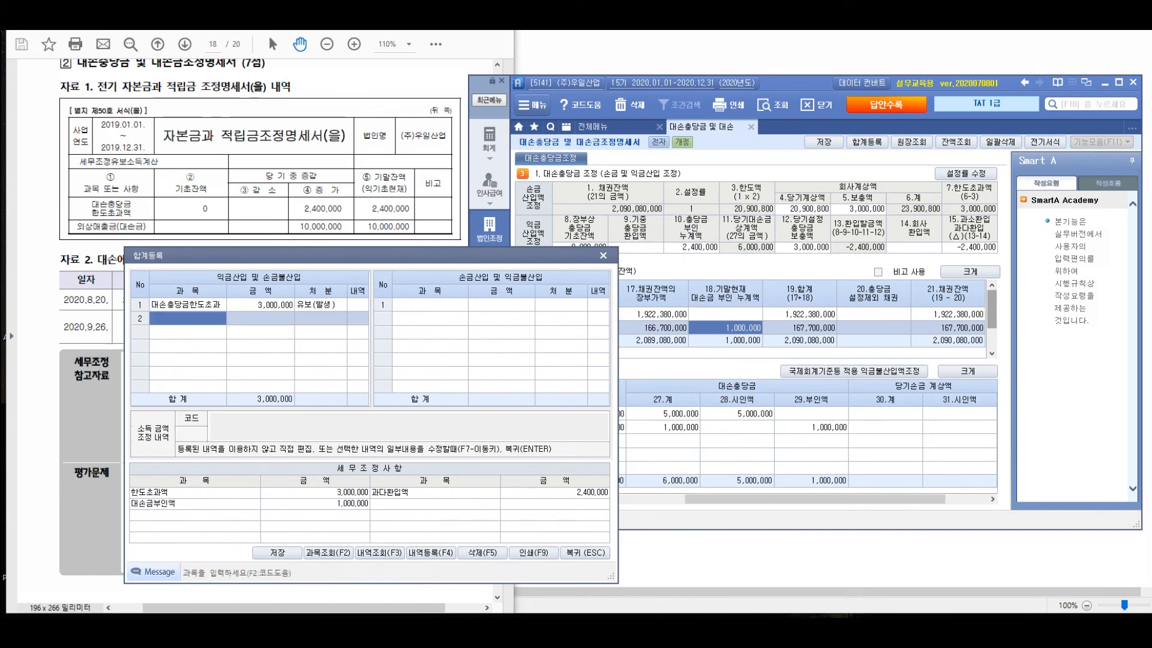
Add 부도(6개월미경과) as the second 익금산입 및 손금불산입 item with amount 1,000,000 and 처분 유보(발생).
text(부도()
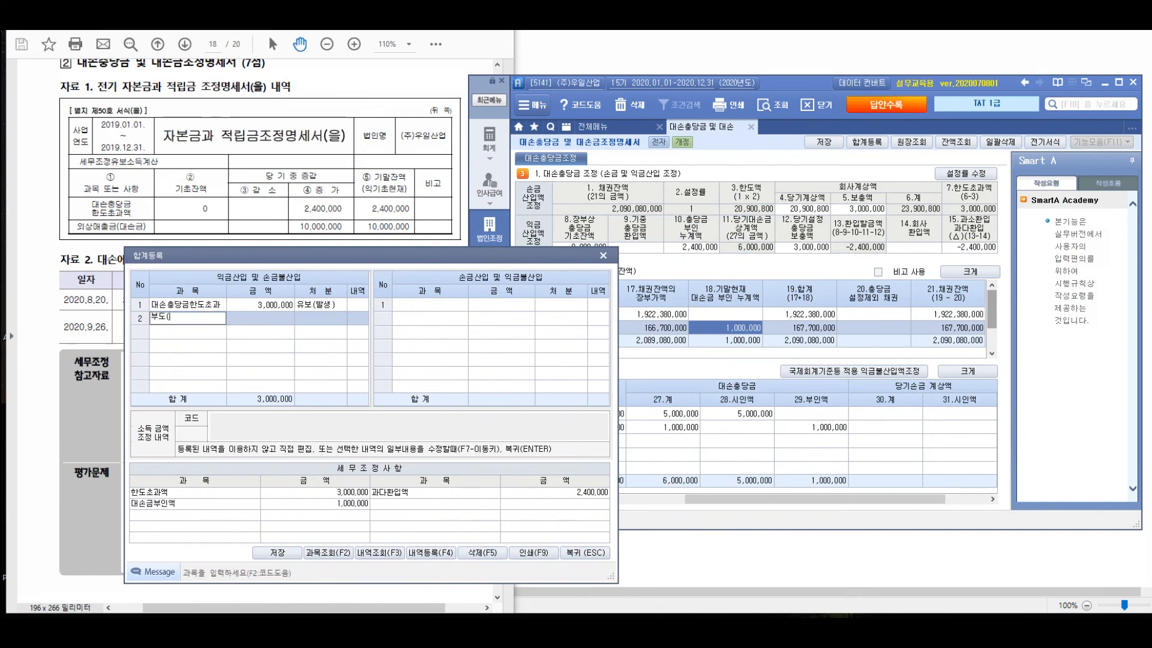
text(6ㅅ개월미경과))
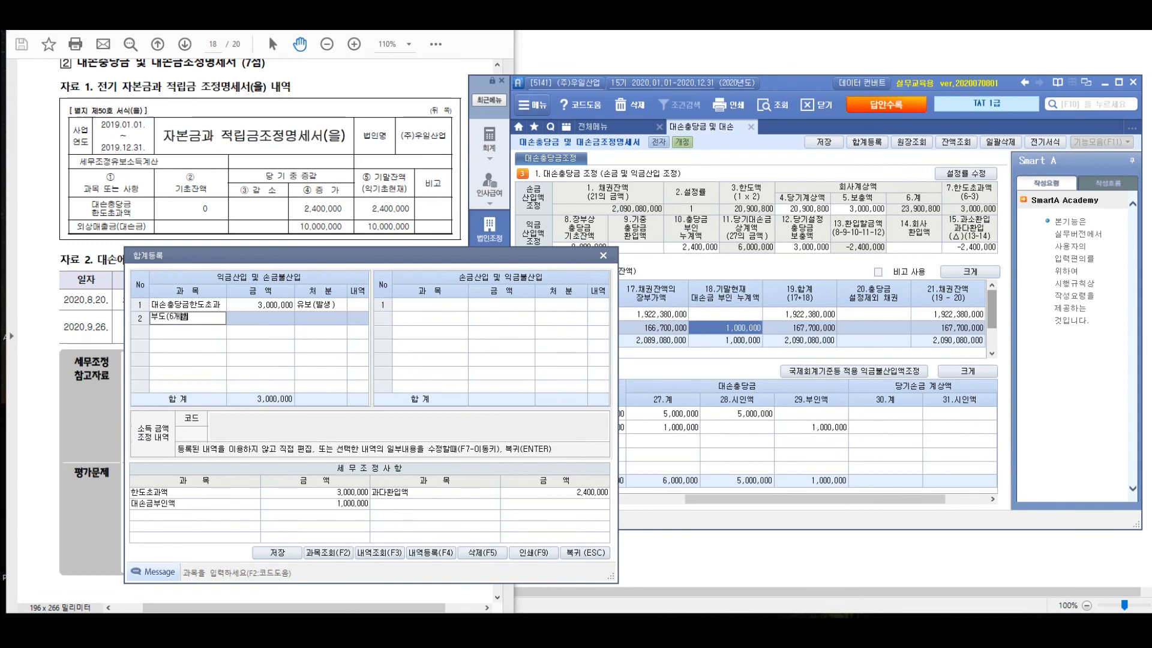
key(Return)
text(1000000)
key(Return)
key(Return)
key(Return)
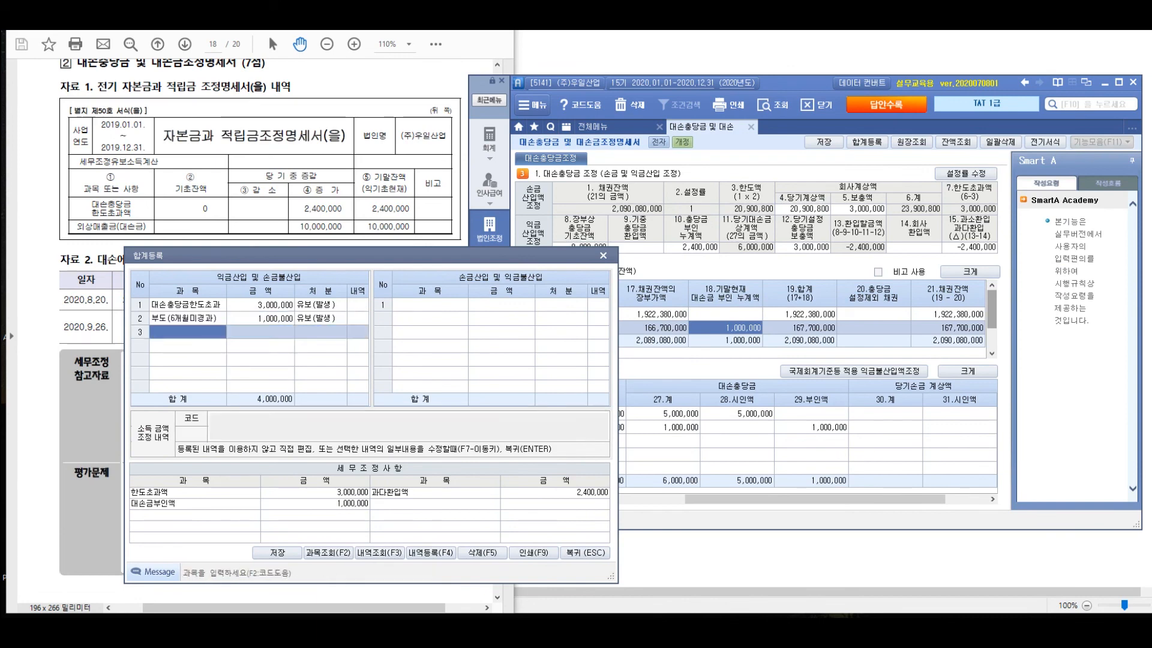
Register 대손충당금한도초과액 as a 손금산입 및 익금불산입 item with amount 2,400,000 and 처분 유보(감소).
key(Return)
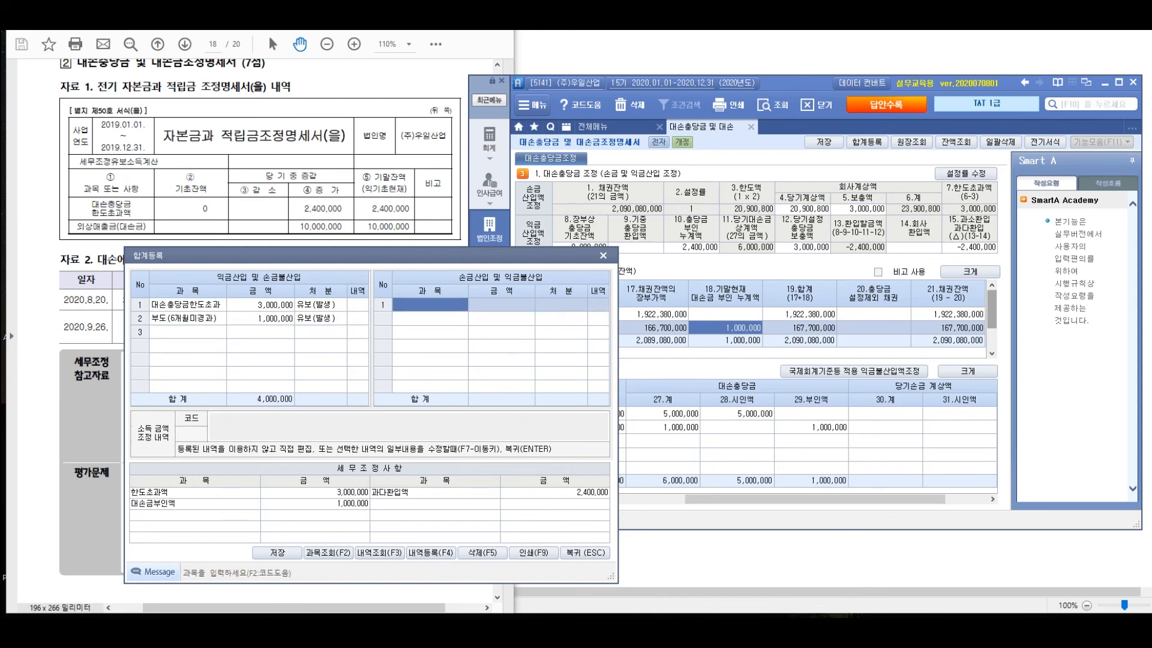
text(ㅁ)
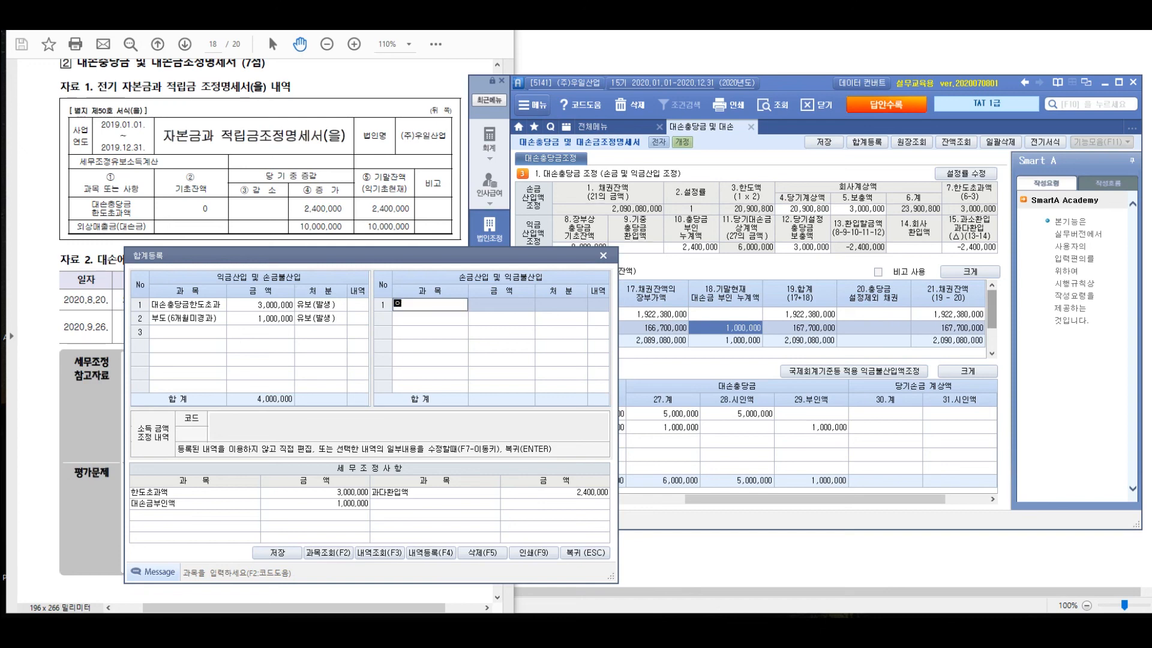
text(내손충당금한도초과액)
key(Return)
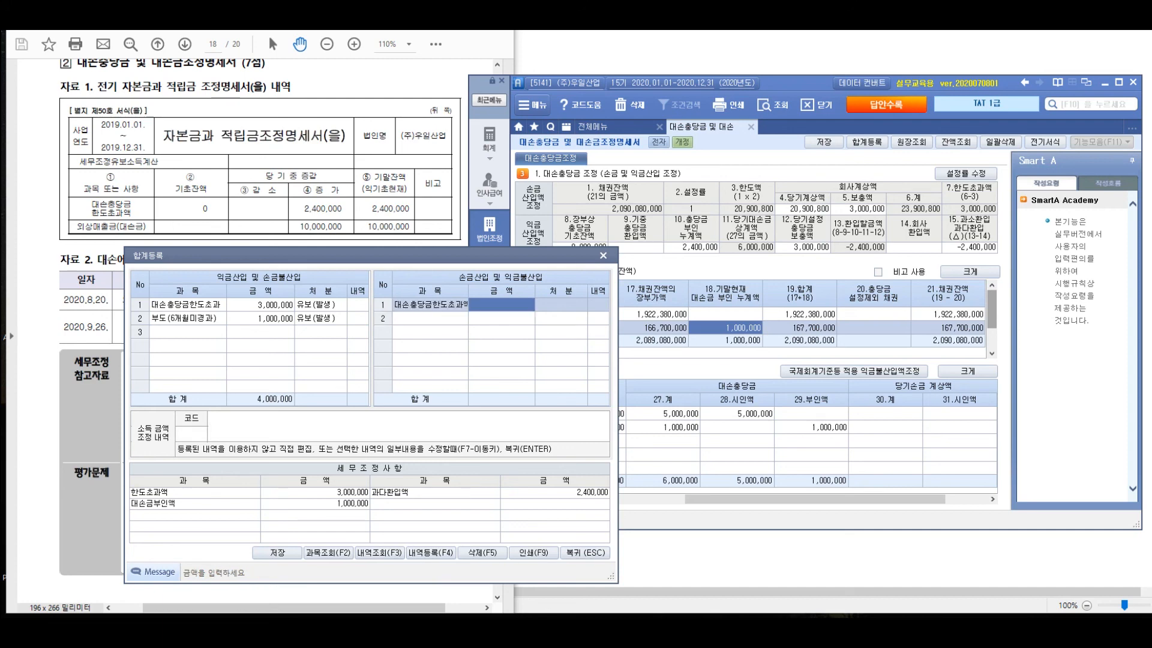
text(2400000)
key(Return)
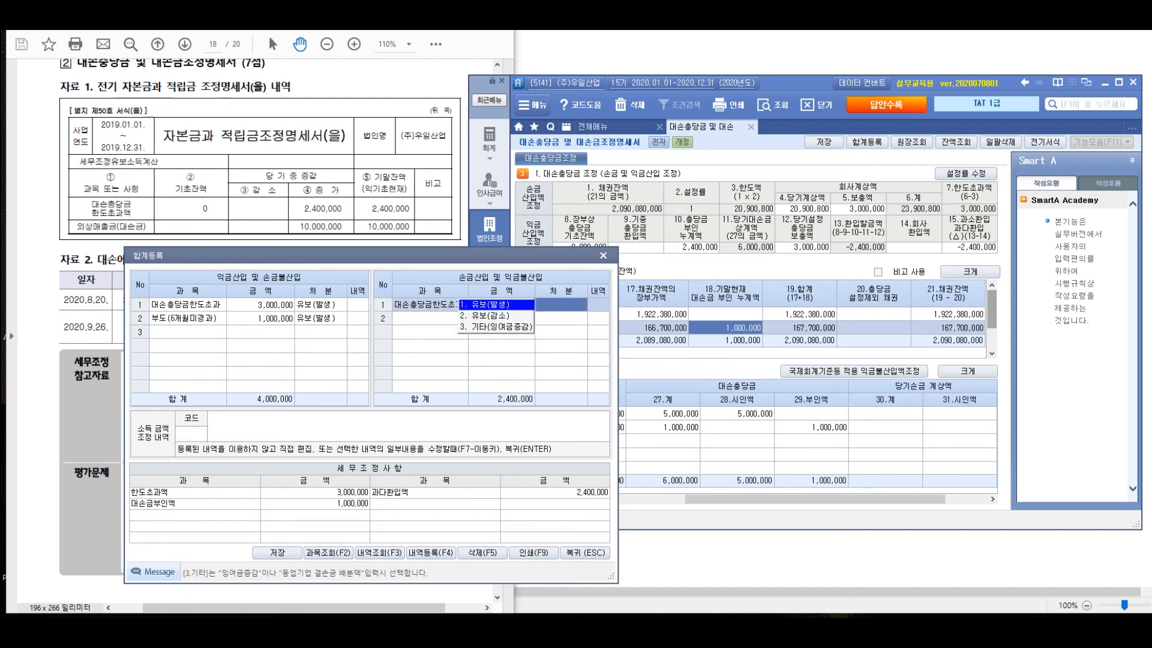
key(2)
key(Return)
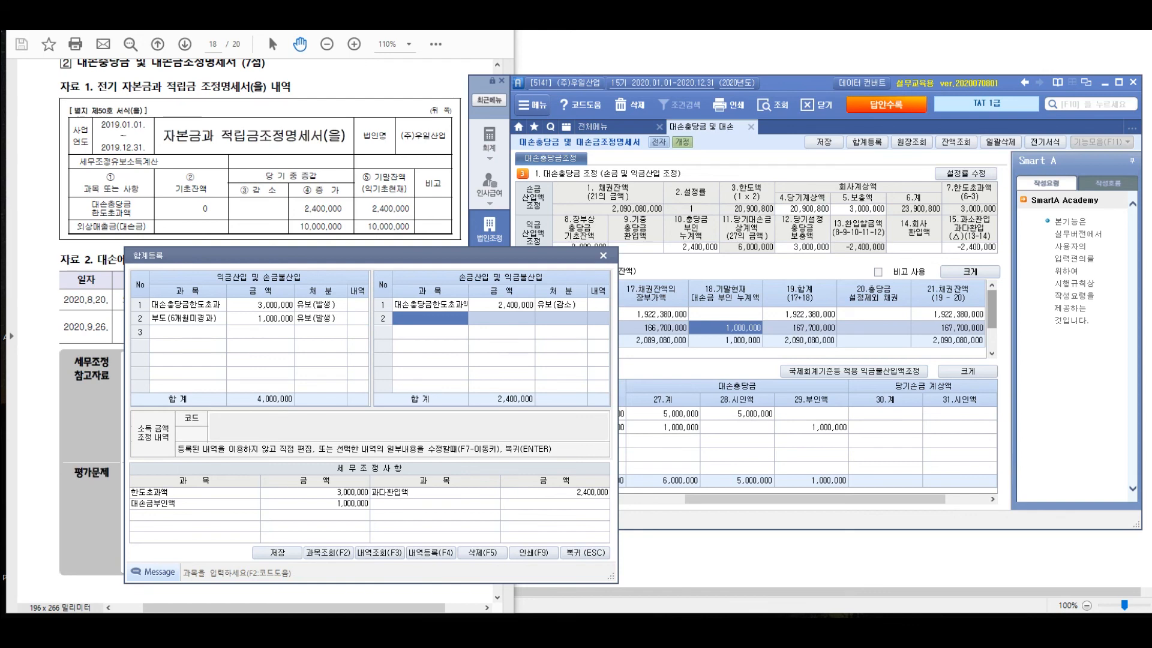
Add 외상매출금(대손금) as the second 손금산입 및 익금불산입 item with amount 10,000,000 and 처분 유보(감소).
text(외상매출)
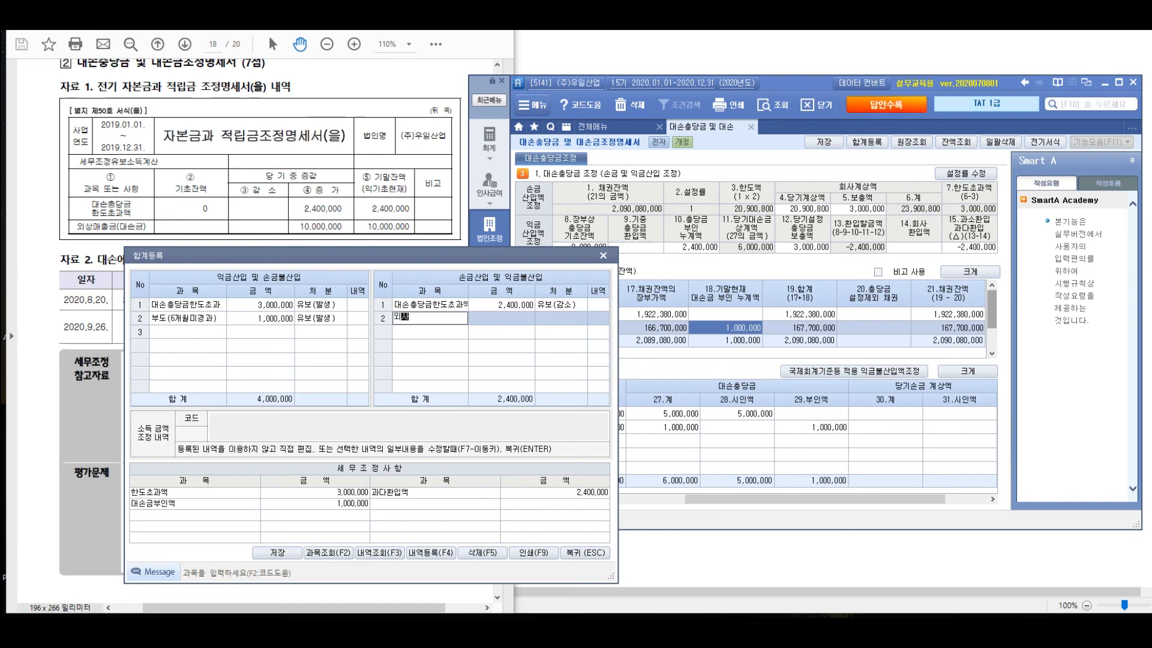
text(금(대손금))
key(Return)
text(10000000)
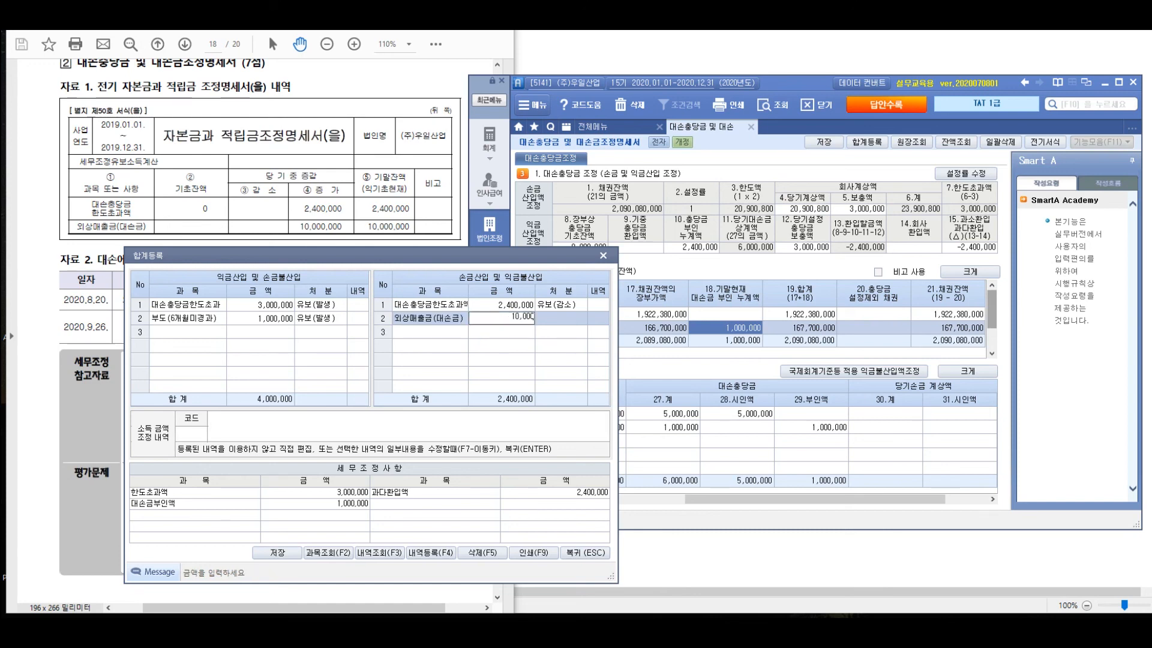
key(Return)
key(2)
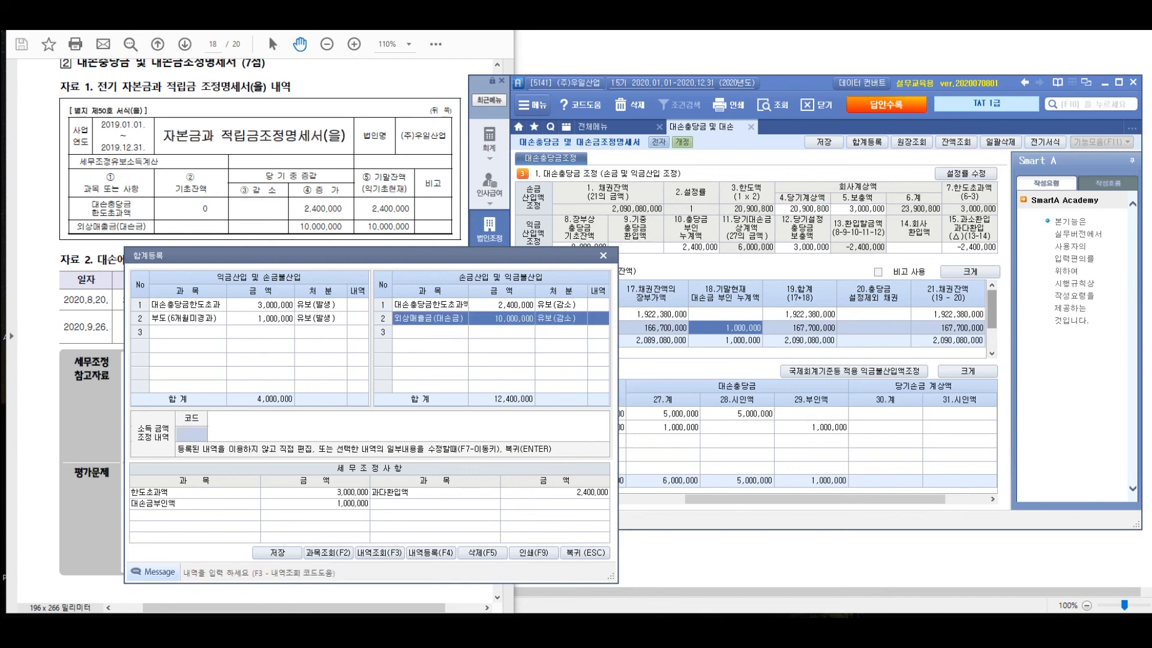
key(Return)
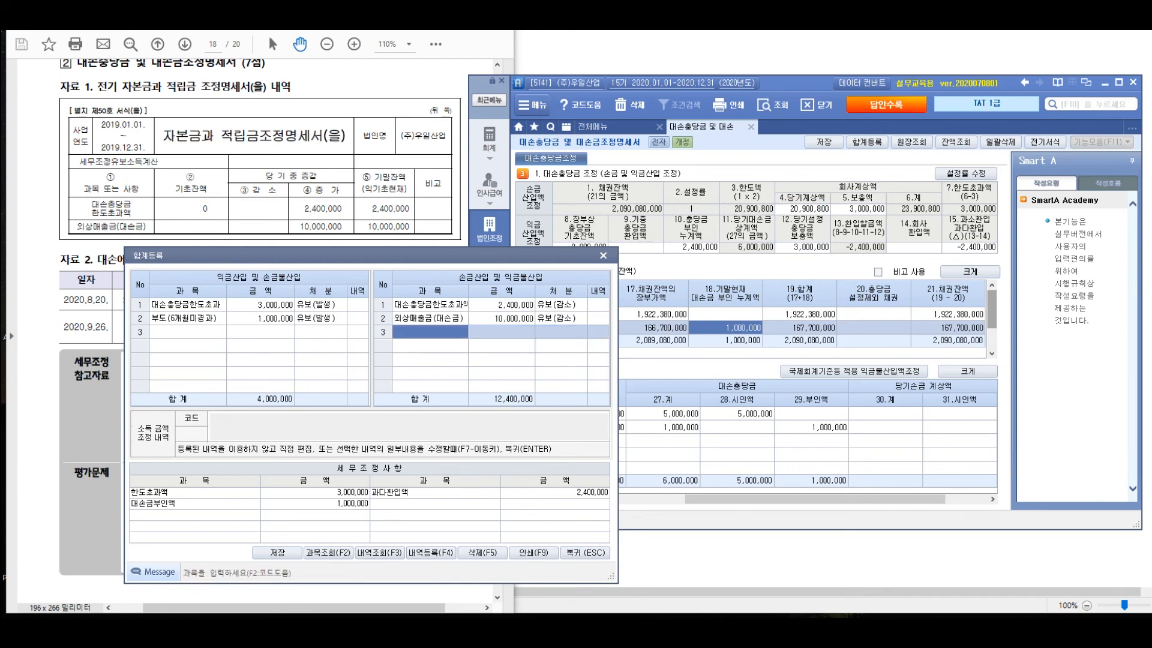